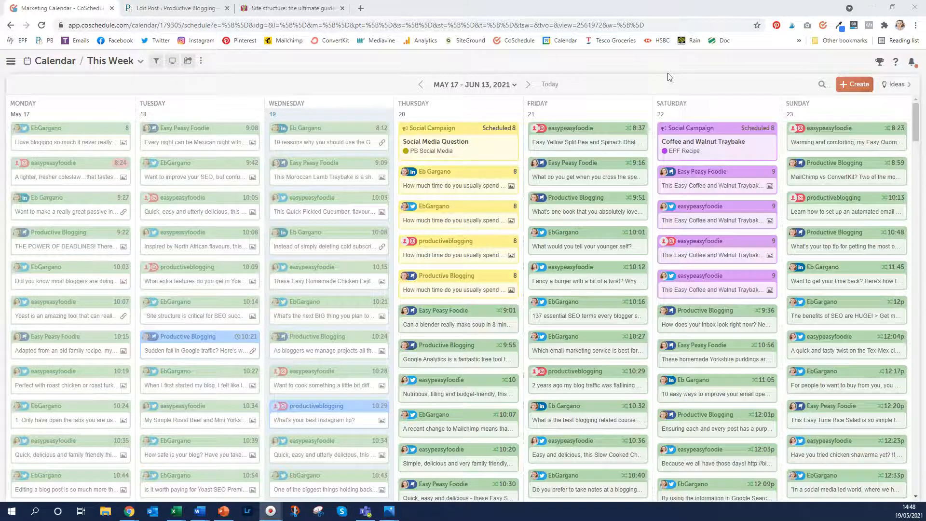
Scroll through the current page to look over its content
{"action": "scroll", "coordinate": [333, 188], "scroll_direction": "down", "scroll_amount": 3}
{"action": "scroll", "coordinate": [331, 187], "scroll_direction": "down", "scroll_amount": 10}
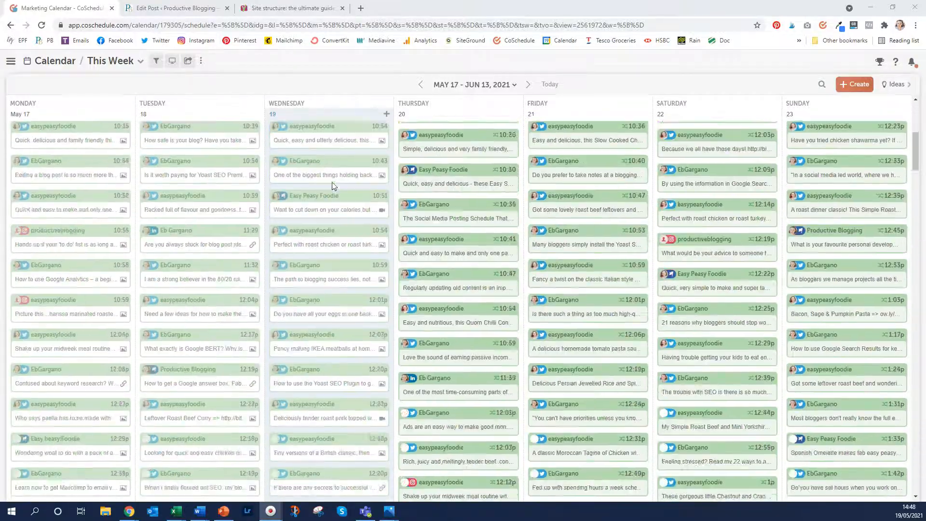
{"action": "scroll", "coordinate": [332, 186], "scroll_direction": "down", "scroll_amount": 10}
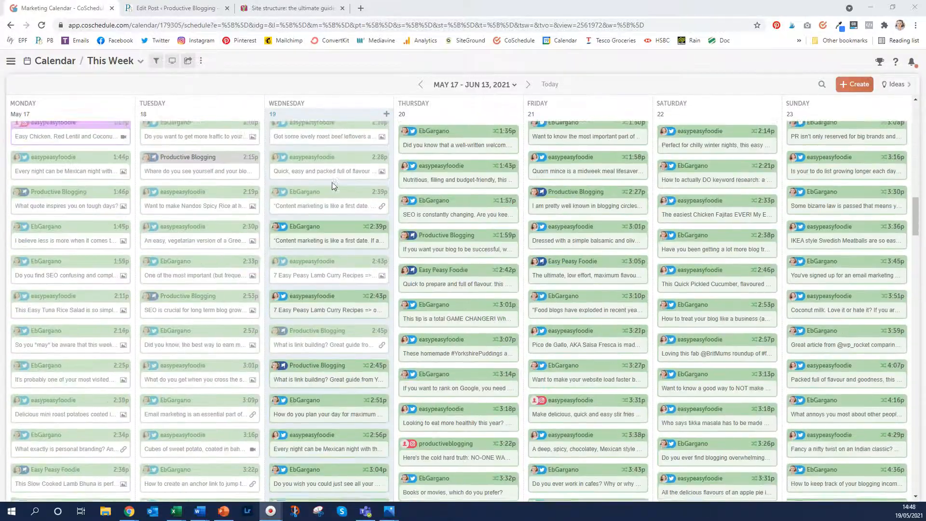
{"action": "scroll", "coordinate": [331, 186], "scroll_direction": "down", "scroll_amount": 8}
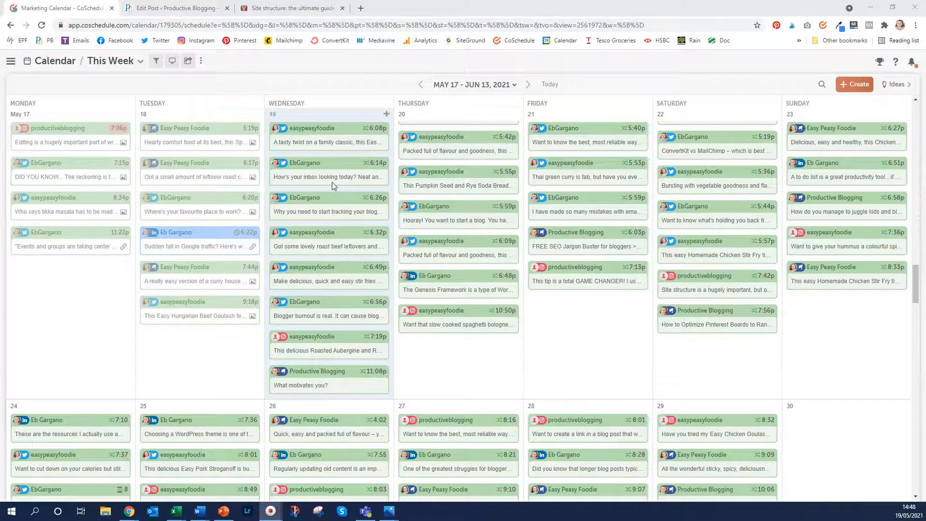
{"action": "scroll", "coordinate": [331, 182], "scroll_direction": "down", "scroll_amount": 10}
{"action": "scroll", "coordinate": [332, 185], "scroll_direction": "down", "scroll_amount": 10}
{"action": "scroll", "coordinate": [332, 185], "scroll_direction": "up", "scroll_amount": 15}
{"action": "scroll", "coordinate": [332, 181], "scroll_direction": "up", "scroll_amount": 5}
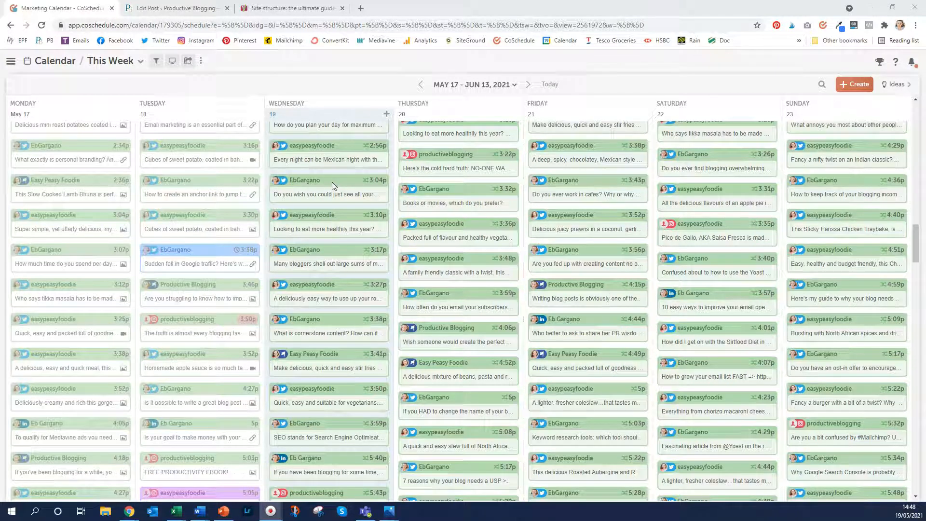
{"action": "mouse_move", "coordinate": [332, 181]}
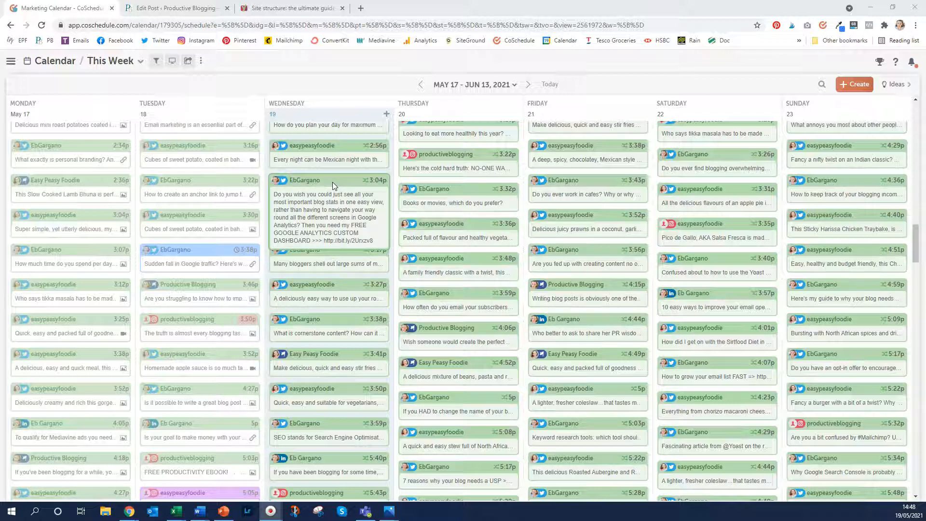
{"action": "scroll", "coordinate": [331, 182], "scroll_direction": "up", "scroll_amount": 4}
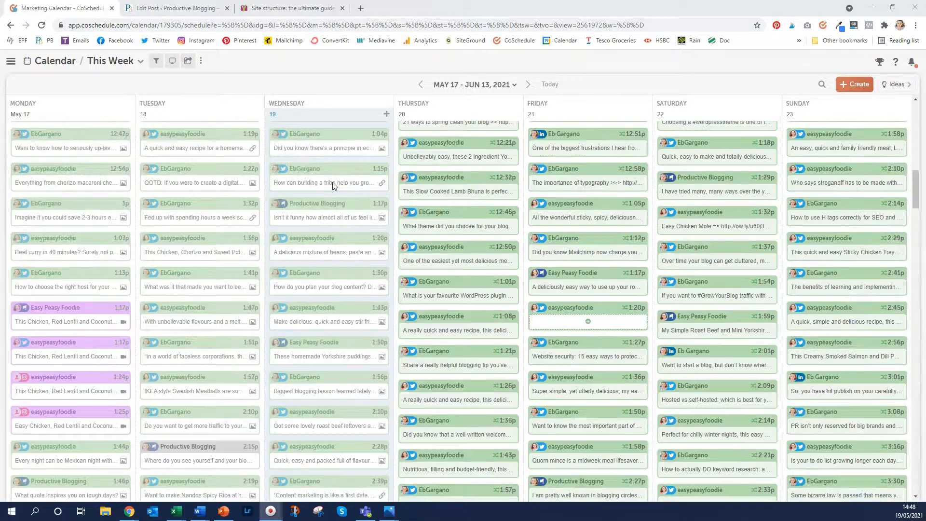
{"action": "scroll", "coordinate": [430, 222], "scroll_direction": "up", "scroll_amount": 3}
{"action": "scroll", "coordinate": [430, 226], "scroll_direction": "up", "scroll_amount": 6}
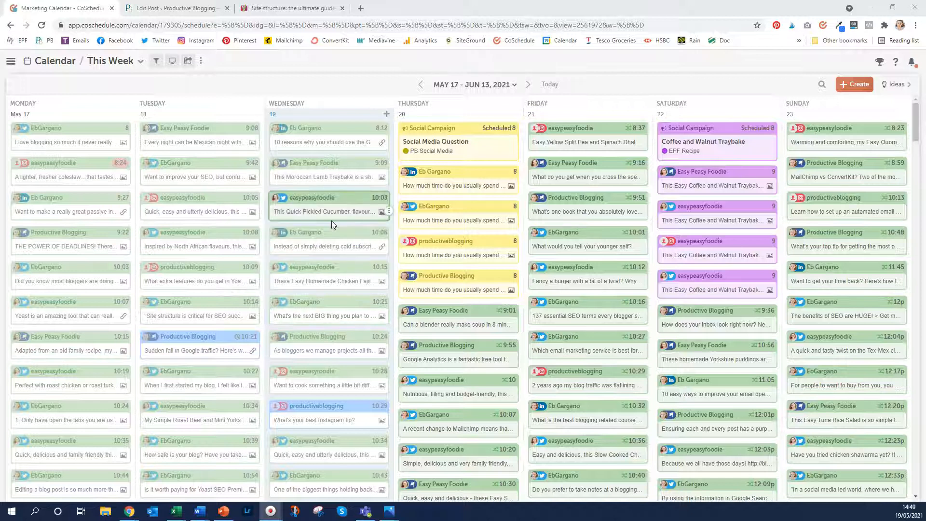
{"action": "mouse_move", "coordinate": [331, 221]}
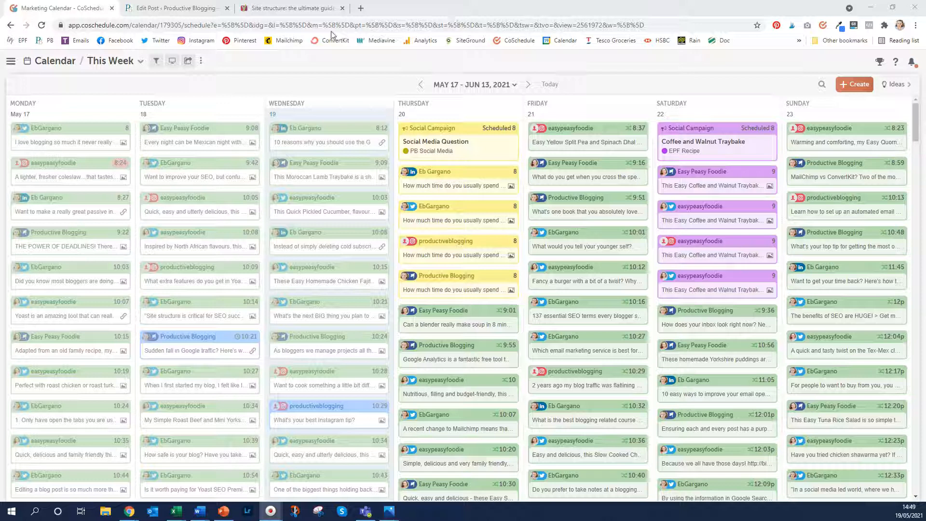
Go to the Google-traffic post in WordPress and reach its CoSchedule Social Campaign timeline
{"action": "left_click", "coordinate": [166, 9]}
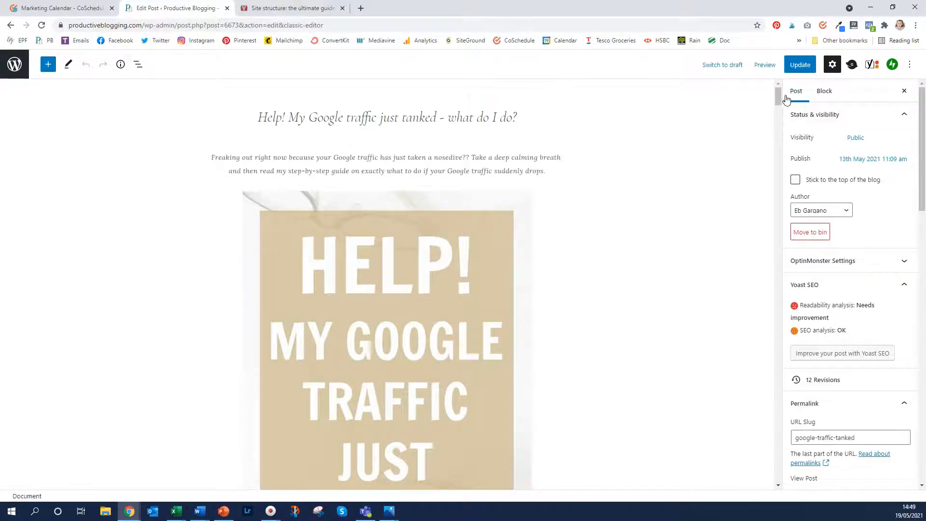
{"action": "left_click_drag", "start_coordinate": [779, 92], "coordinate": [755, 433]}
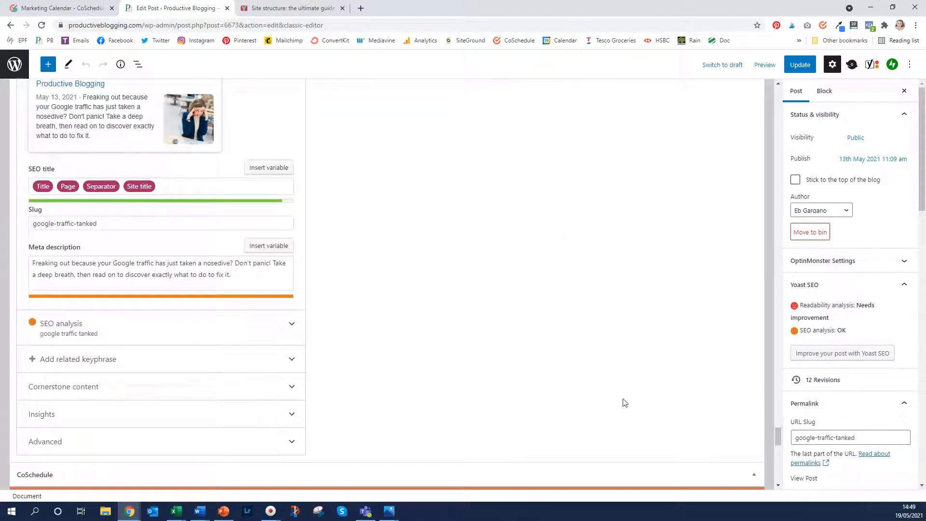
{"action": "scroll", "coordinate": [545, 371], "scroll_direction": "down", "scroll_amount": 3}
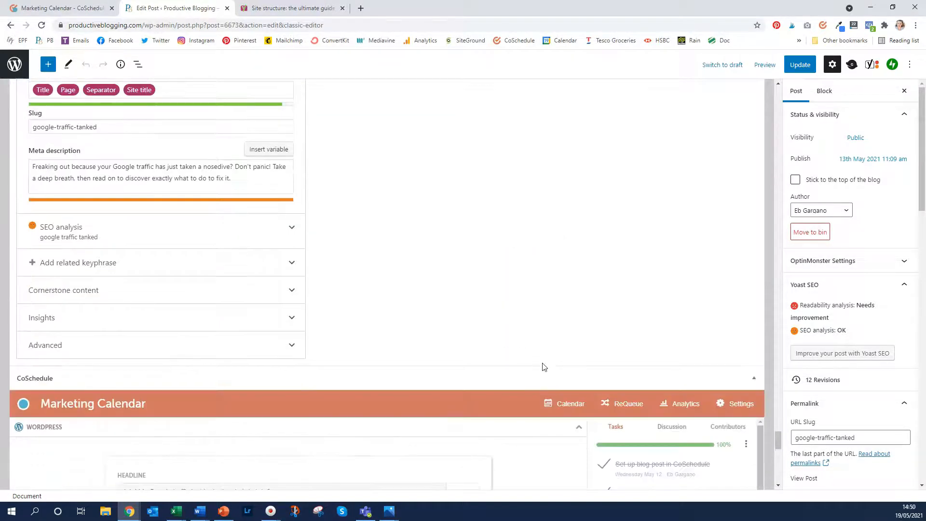
{"action": "scroll", "coordinate": [534, 331], "scroll_direction": "down", "scroll_amount": 5}
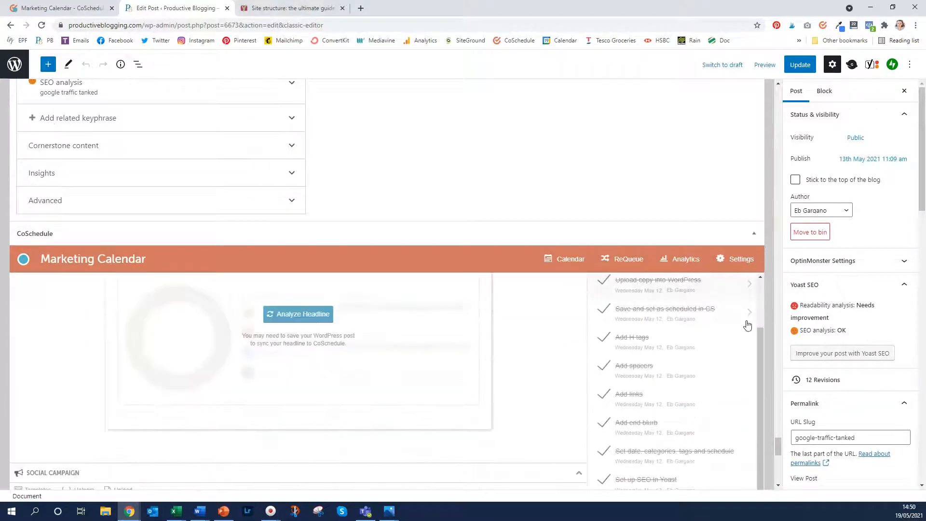
{"action": "scroll", "coordinate": [616, 351], "scroll_direction": "down", "scroll_amount": 3}
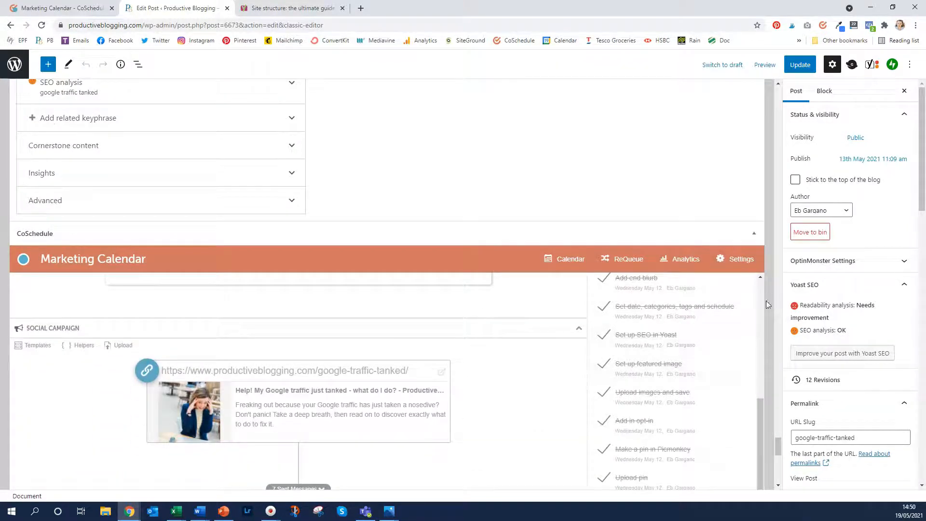
{"action": "left_click", "coordinate": [778, 355]}
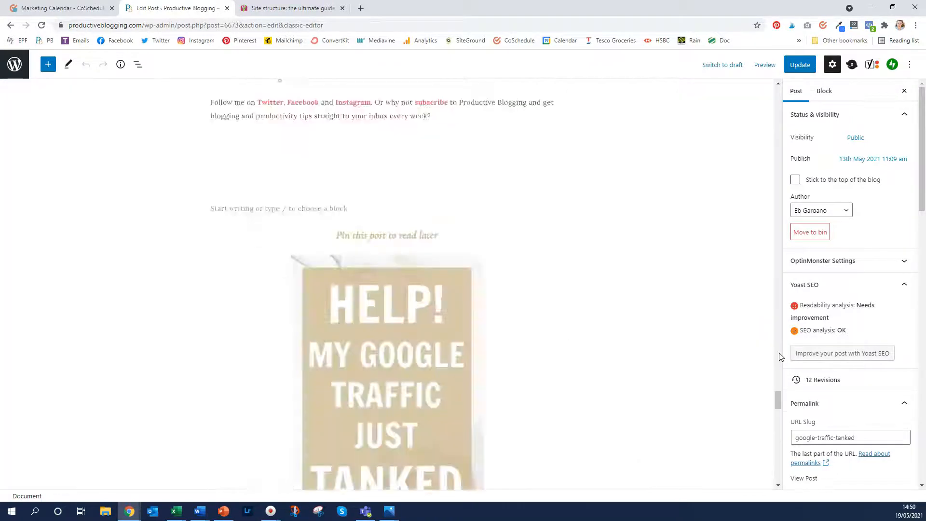
{"action": "left_click_drag", "start_coordinate": [778, 357], "coordinate": [761, 461]}
{"action": "scroll", "coordinate": [438, 320], "scroll_direction": "up", "scroll_amount": 3}
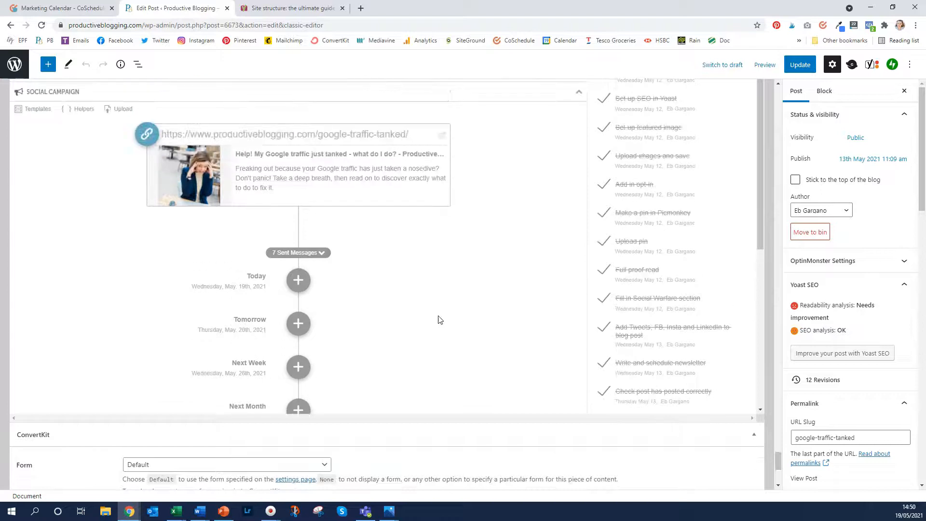
{"action": "scroll", "coordinate": [323, 213], "scroll_direction": "up", "scroll_amount": 1}
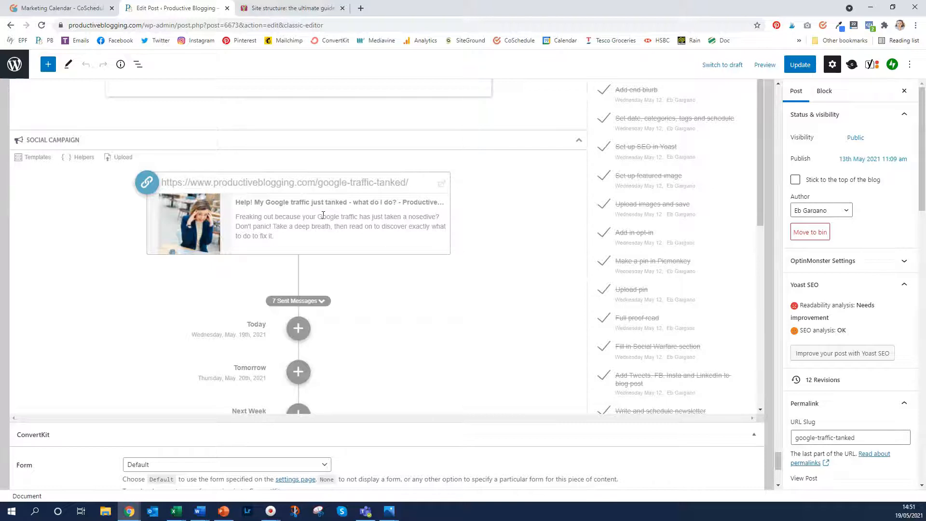
{"action": "scroll", "coordinate": [115, 213], "scroll_direction": "down", "scroll_amount": 3}
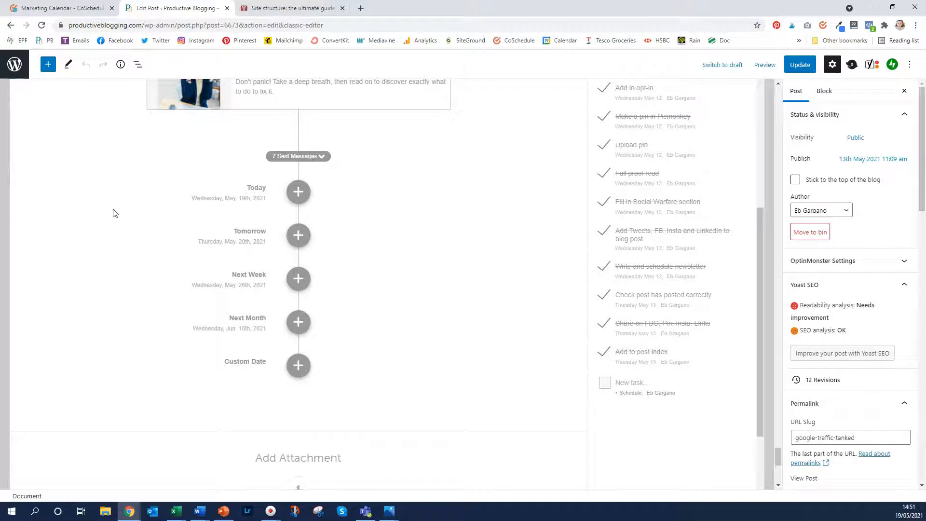
Start a Today message for Productive Blogging, productiveblogging, and the personal LinkedIn and Twitter profiles
{"action": "left_click", "coordinate": [298, 192]}
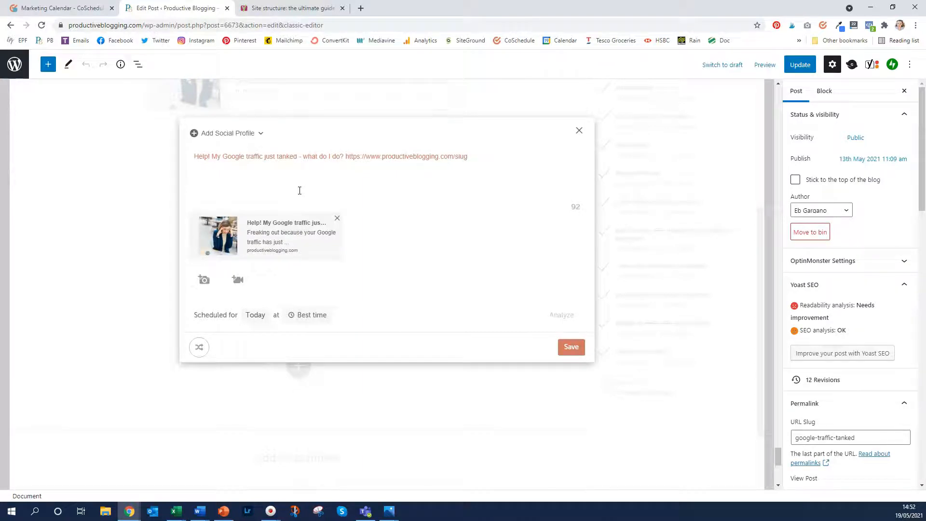
{"action": "left_click", "coordinate": [242, 135]}
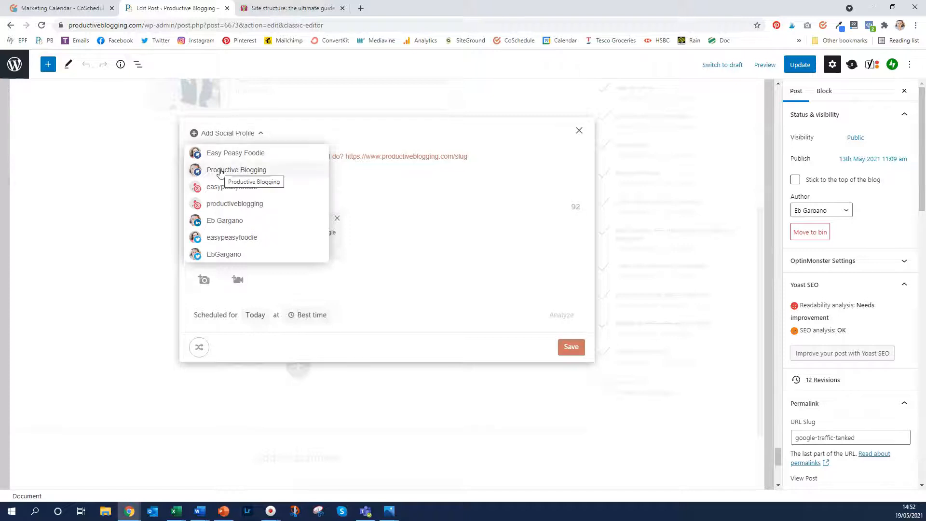
{"action": "left_click", "coordinate": [221, 172]}
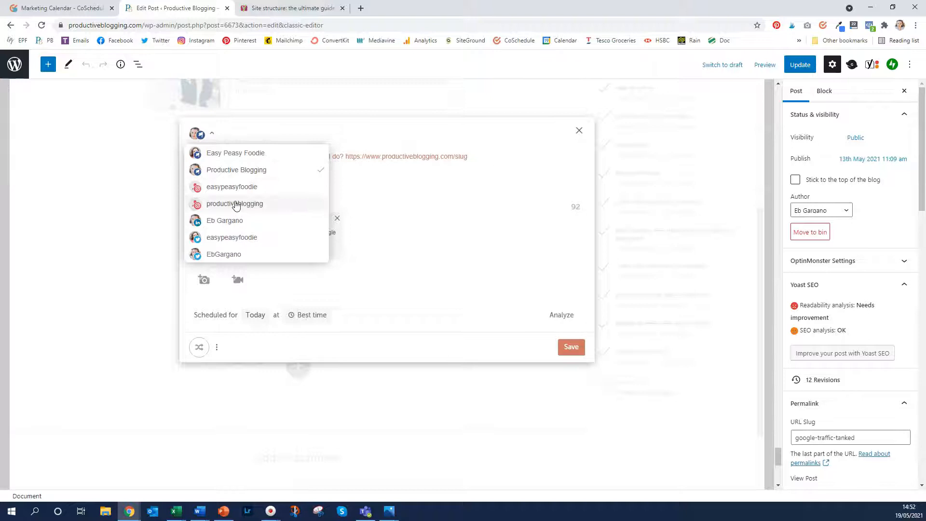
{"action": "left_click", "coordinate": [235, 204]}
{"action": "left_click", "coordinate": [223, 222]}
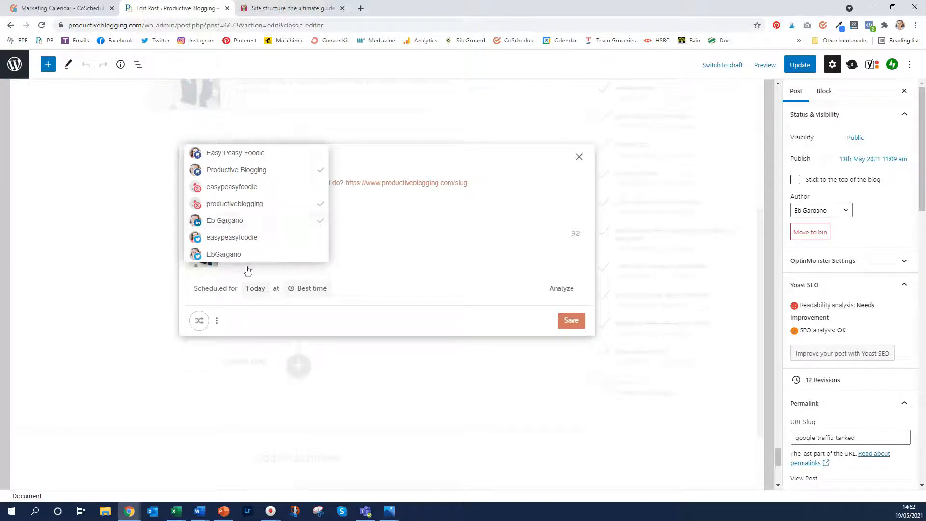
{"action": "left_click", "coordinate": [225, 255]}
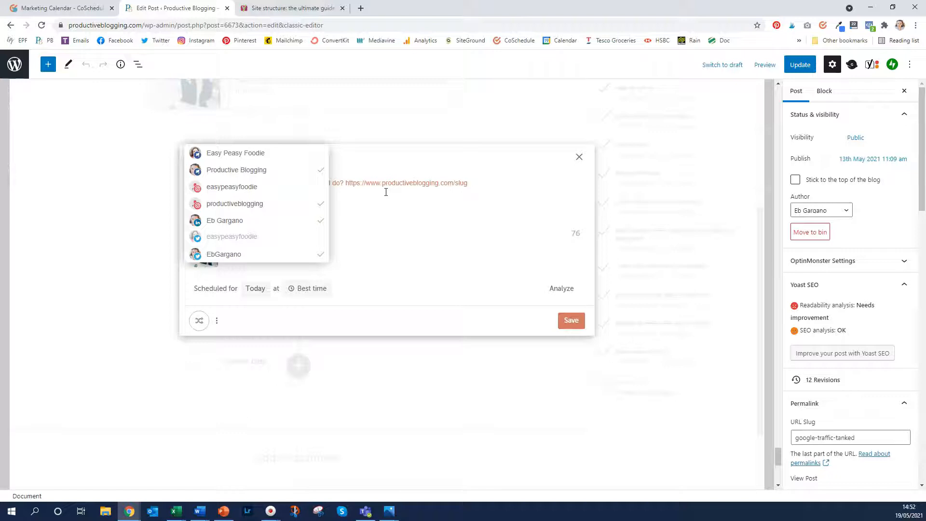
Replace the title text with the post's Google-traffic intro sentence followed by >>> before the URL
{"action": "left_click", "coordinate": [383, 209]}
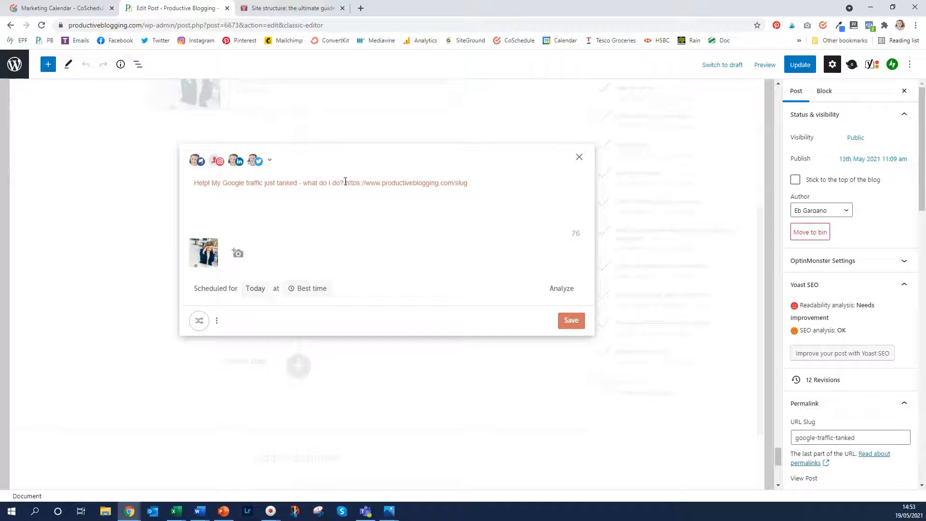
{"action": "key", "text": "BackSpace"}
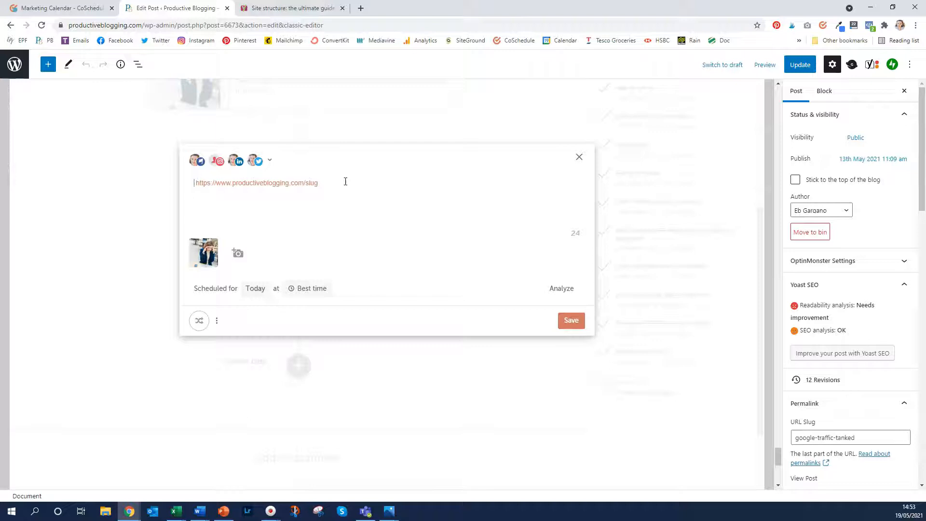
{"action": "type", "text": "Freaking out right now because your Google traffic has just taken a nosedive?? Take a deep calming breath and then read my step-by-step guide on exactly what to do if your Google traffic suddenly drops"}
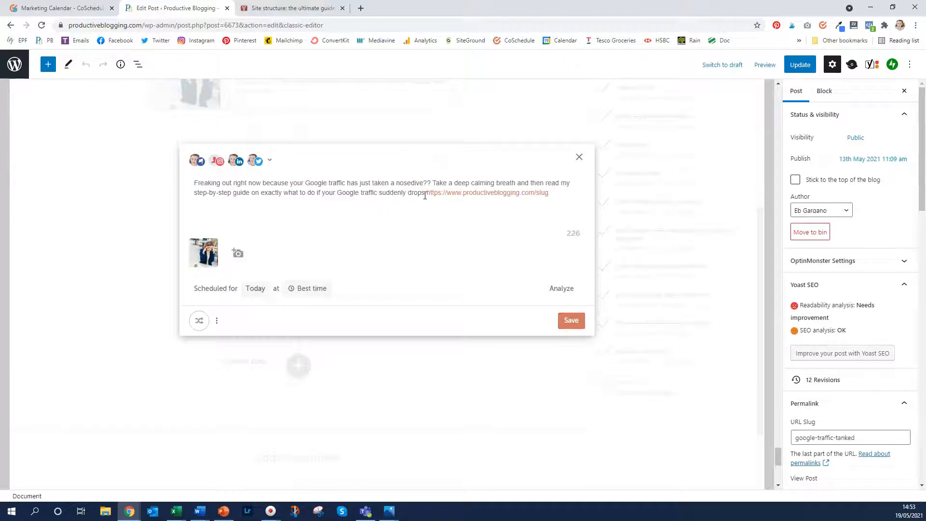
{"action": "type", "text": ">>>"}
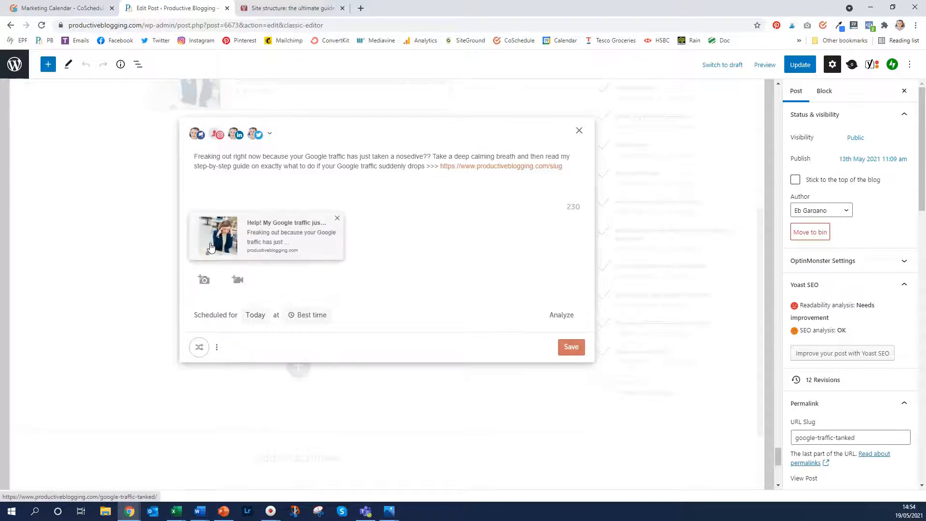
Attach the 49S photo from All Uploads to the message
{"action": "left_click", "coordinate": [203, 280]}
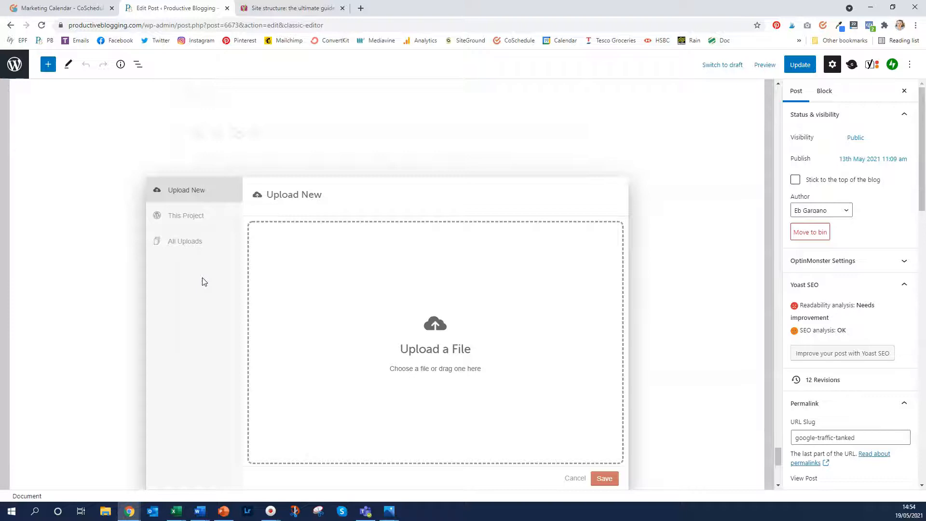
{"action": "left_click", "coordinate": [198, 218]}
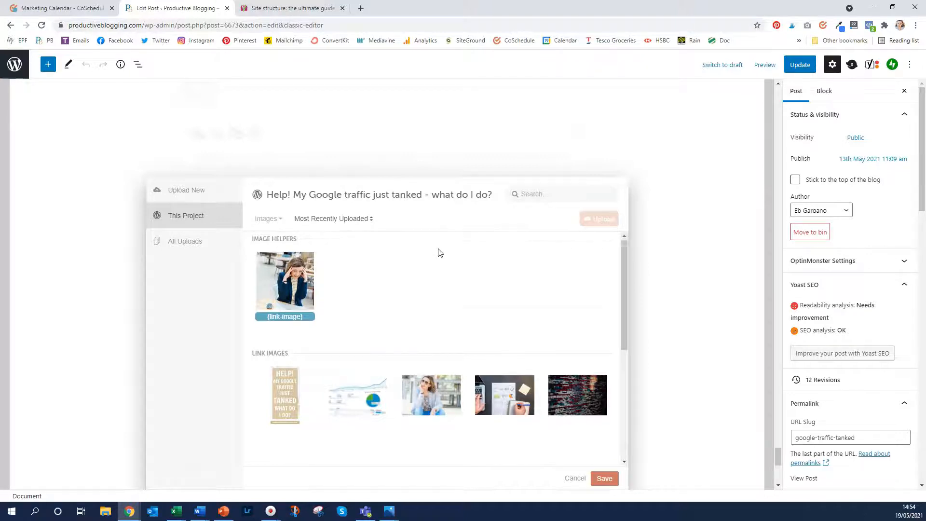
{"action": "scroll", "coordinate": [439, 253], "scroll_direction": "down", "scroll_amount": 2}
{"action": "scroll", "coordinate": [439, 251], "scroll_direction": "down", "scroll_amount": 3}
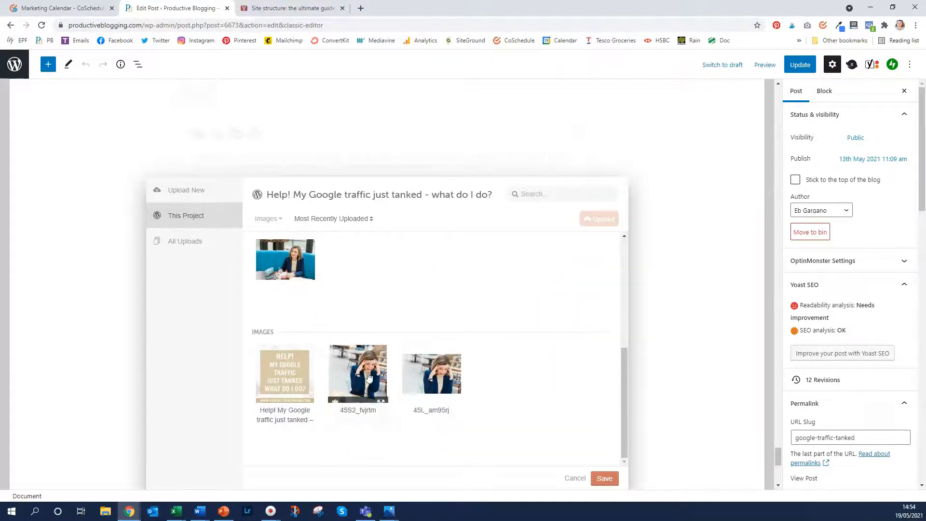
{"action": "scroll", "coordinate": [461, 321], "scroll_direction": "up", "scroll_amount": 3}
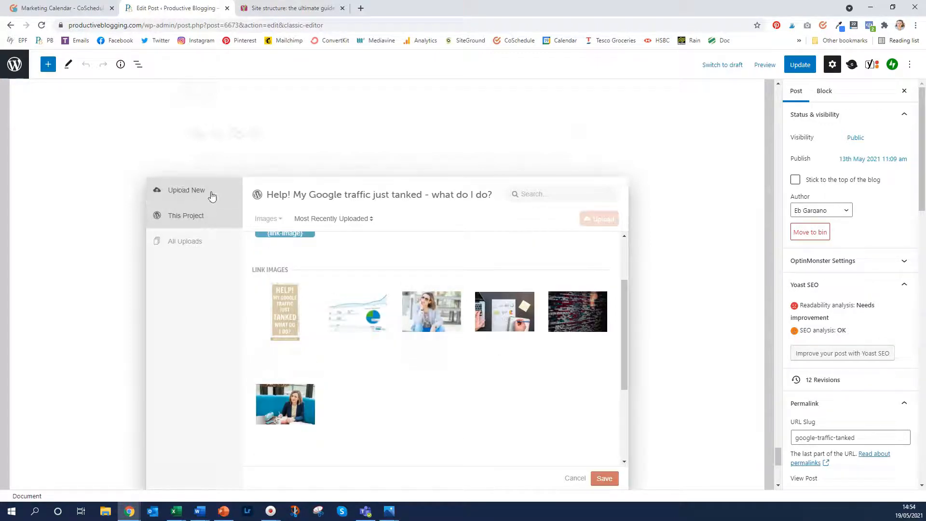
{"action": "left_click", "coordinate": [184, 247]}
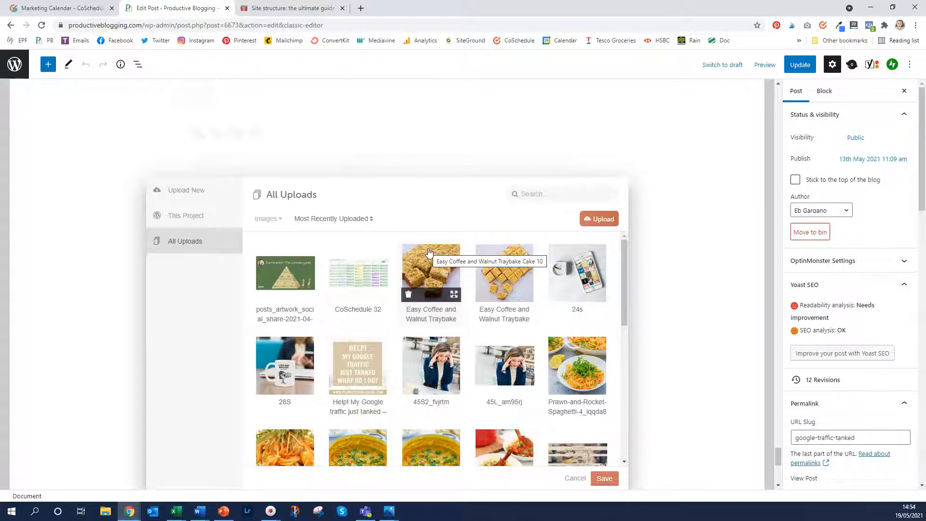
{"action": "scroll", "coordinate": [429, 252], "scroll_direction": "down", "scroll_amount": 6}
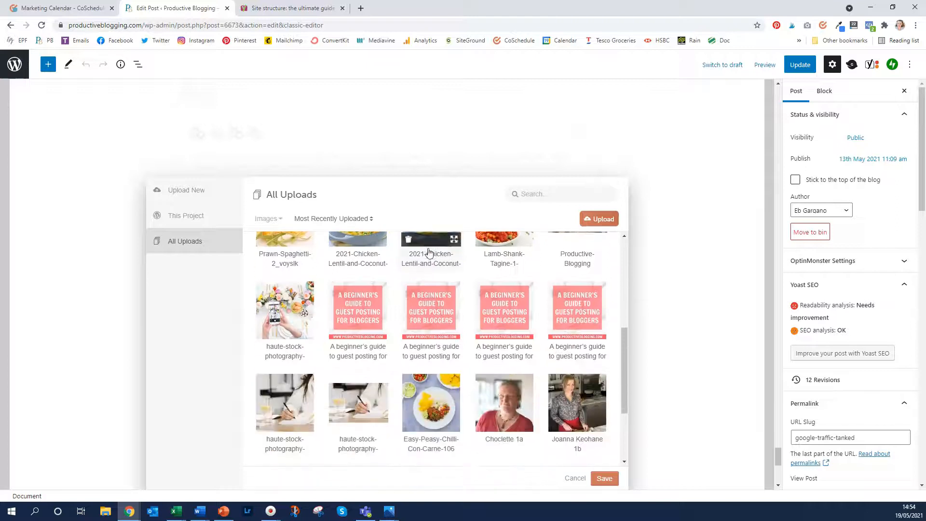
{"action": "scroll", "coordinate": [429, 252], "scroll_direction": "down", "scroll_amount": 2}
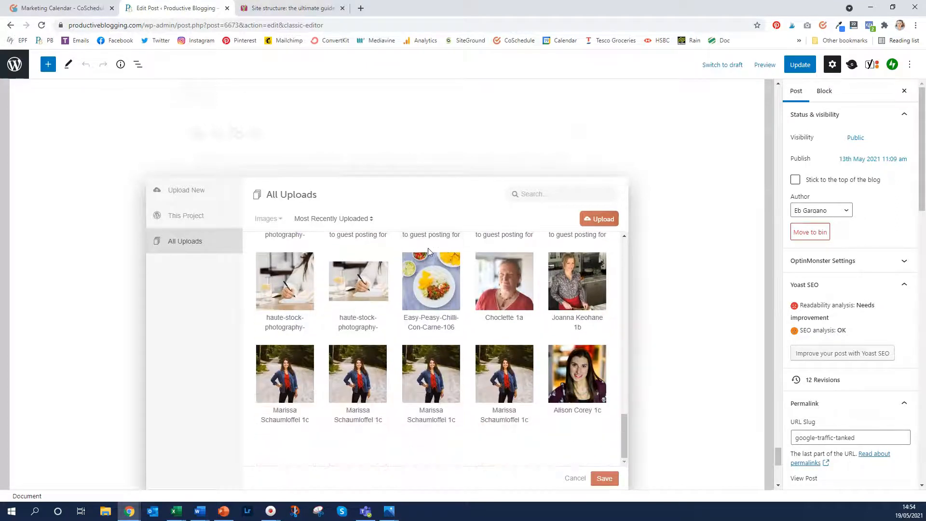
{"action": "scroll", "coordinate": [428, 248], "scroll_direction": "down", "scroll_amount": 2}
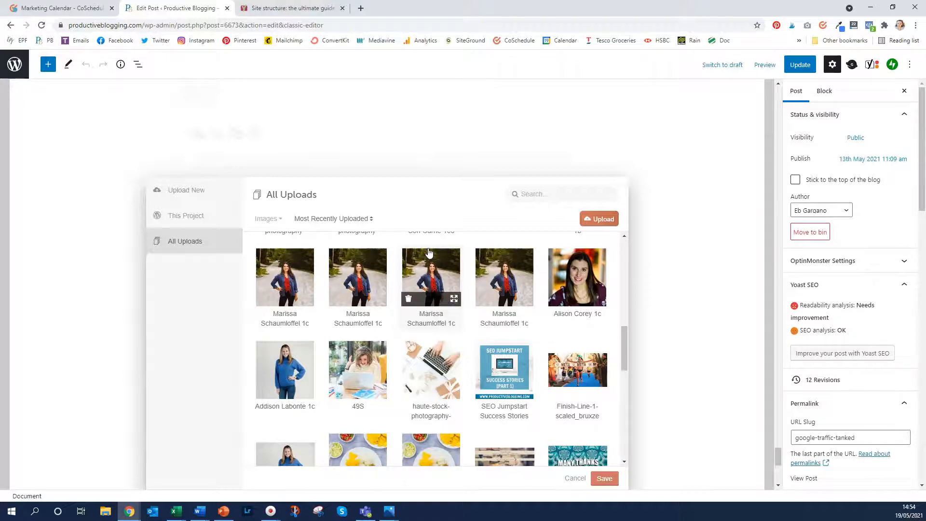
{"action": "left_click", "coordinate": [357, 366]}
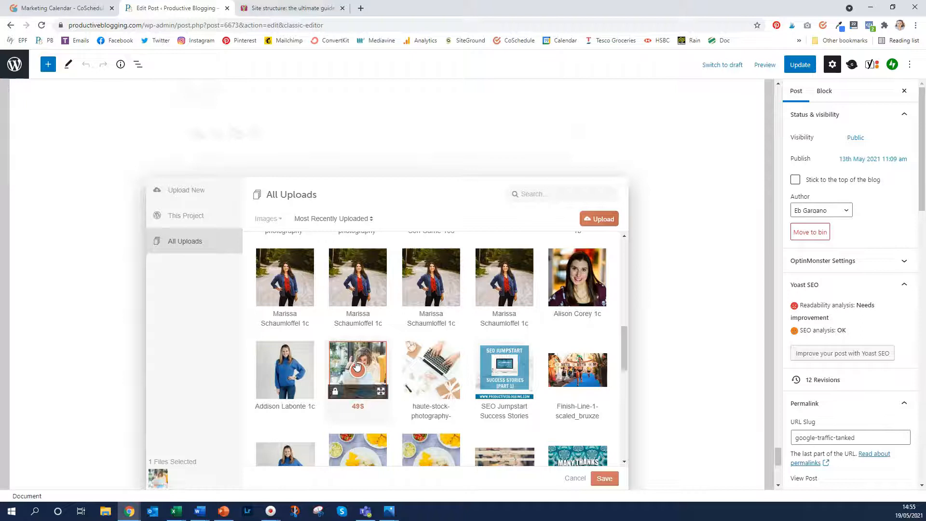
{"action": "left_click", "coordinate": [604, 479]}
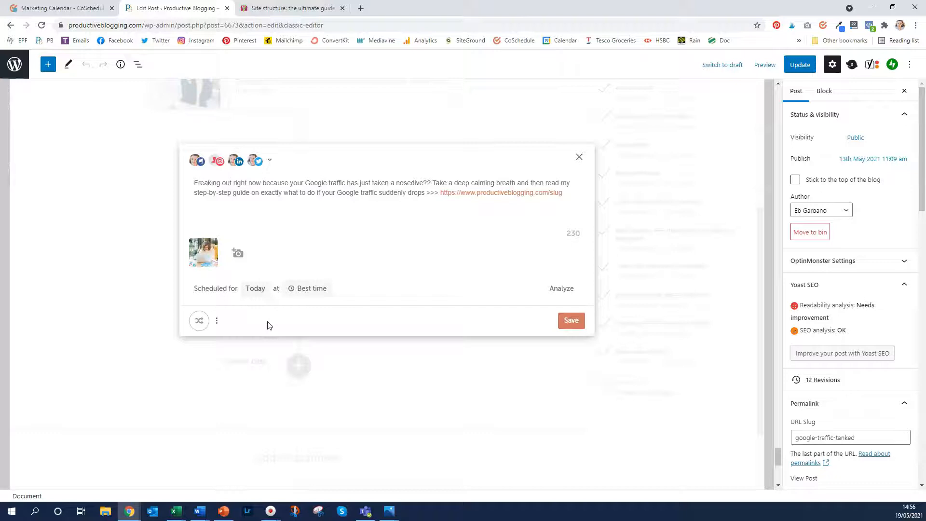
Turn on ReQueue for the message and assign it to the PB Evergreen Content queue
{"action": "left_click", "coordinate": [199, 321]}
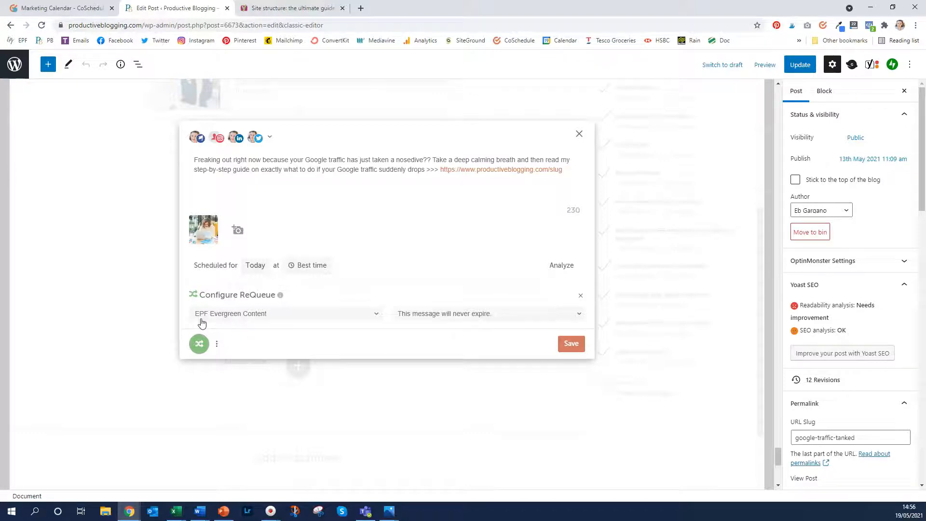
{"action": "left_click", "coordinate": [209, 318]}
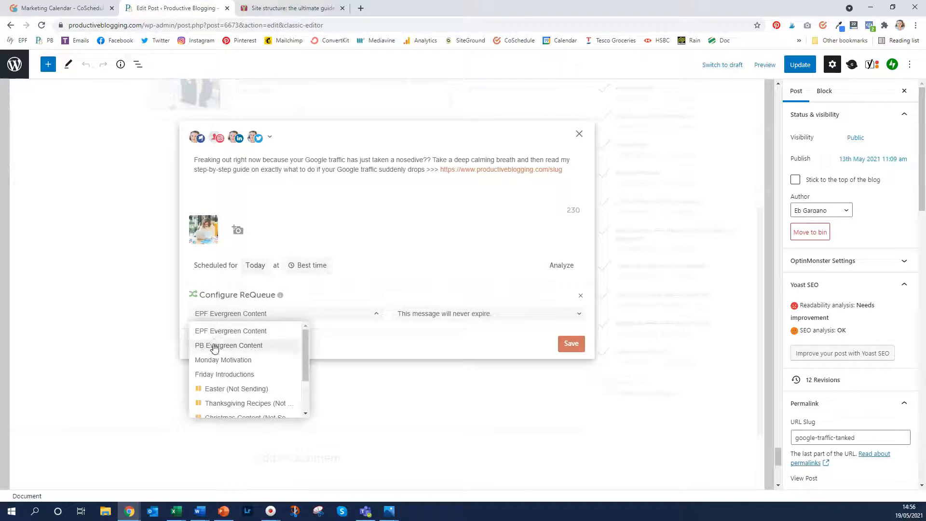
{"action": "left_click", "coordinate": [215, 346]}
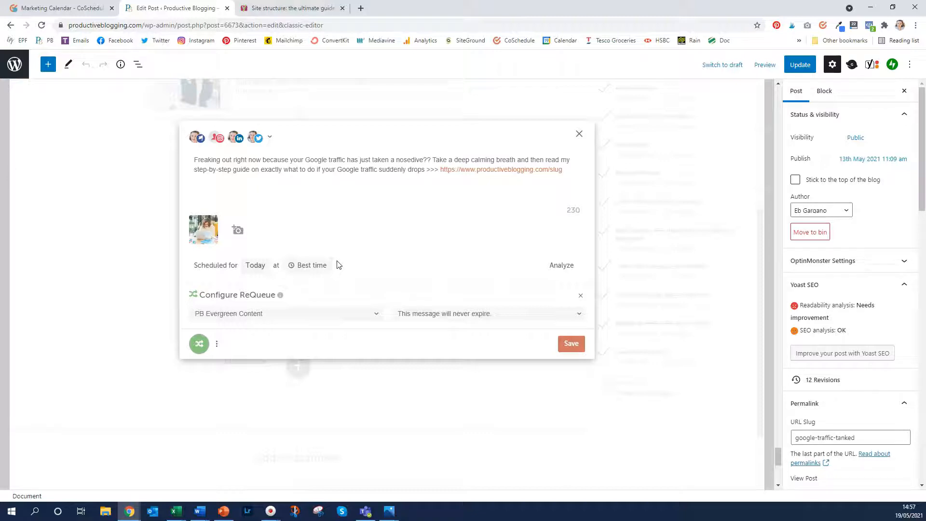
Set the send time to 1 hour from now and save the message
{"action": "left_click", "coordinate": [311, 268]}
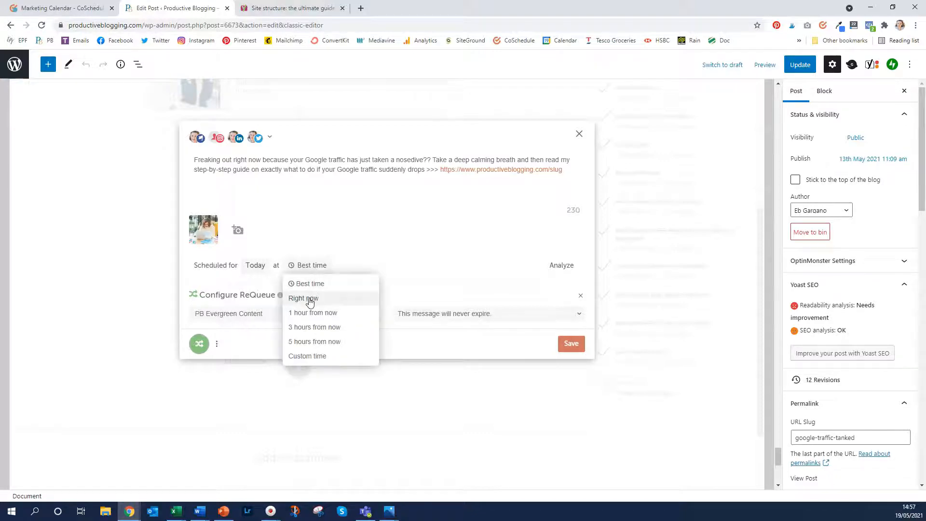
{"action": "left_click", "coordinate": [309, 312]}
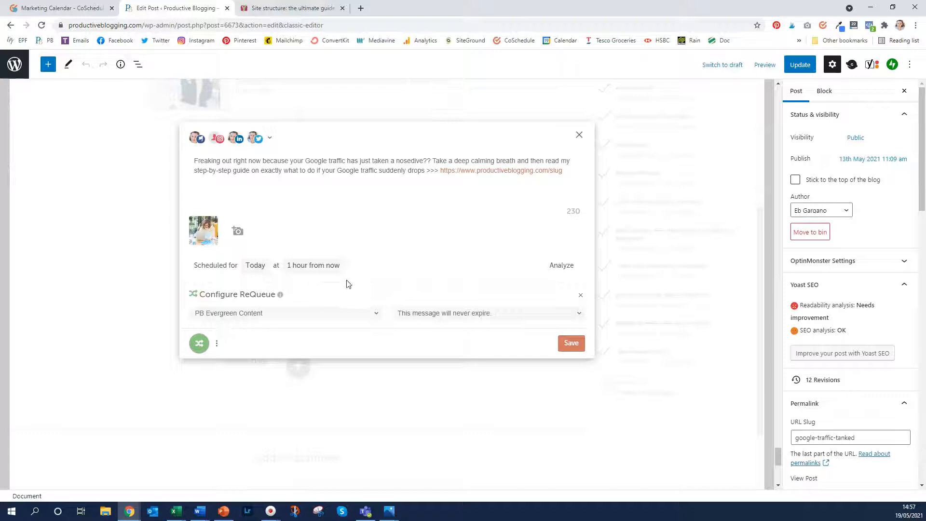
{"action": "left_click", "coordinate": [570, 346]}
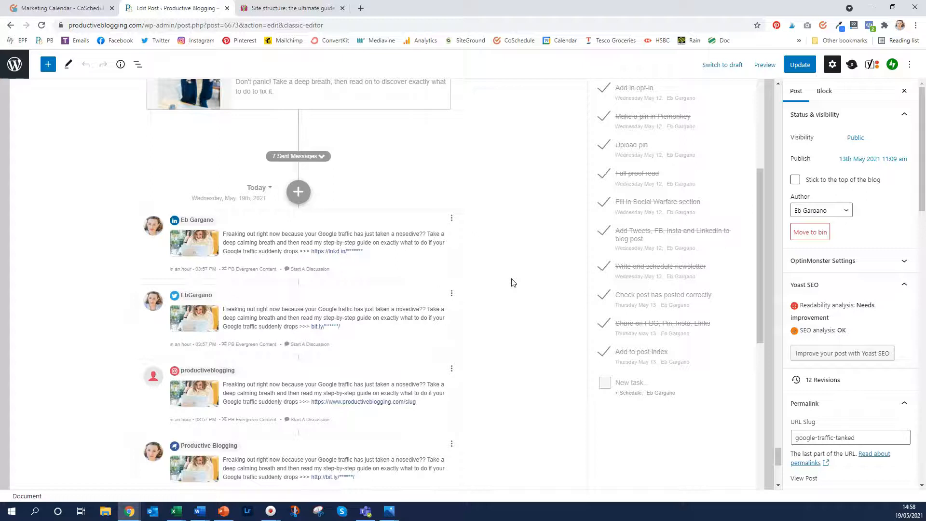
Paste the SEO and blogging hashtag block below the link in the Instagram message and save it
{"action": "left_click", "coordinate": [430, 416]}
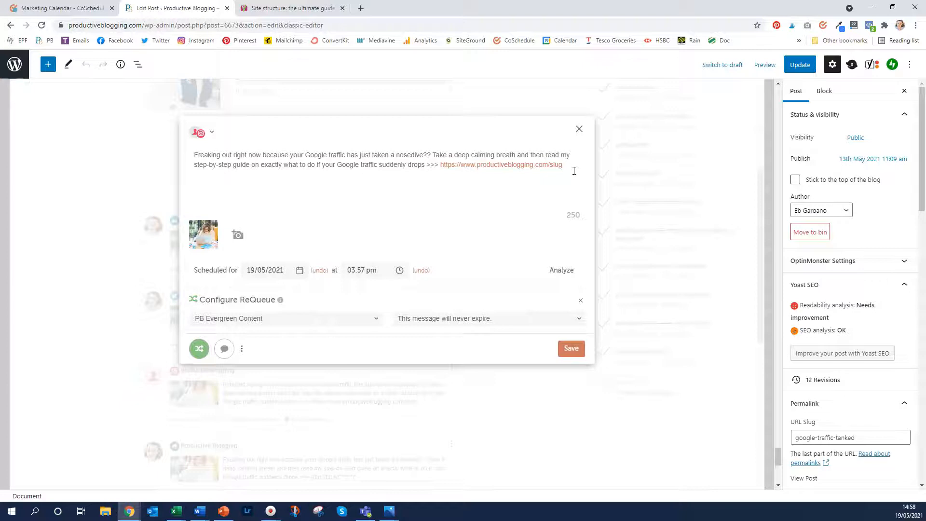
{"action": "type", "text": "#googletraffic #growyourblog #bloggrowth #SEO #SEOtips #SEOhacks #searchengineoptimization #SEOforbloggers #SEOforbeginners #beginnersSEO #growyourblog #bloggrowth #bloggingtips #blogtips #blogging #bloggers #productiveblogging"}
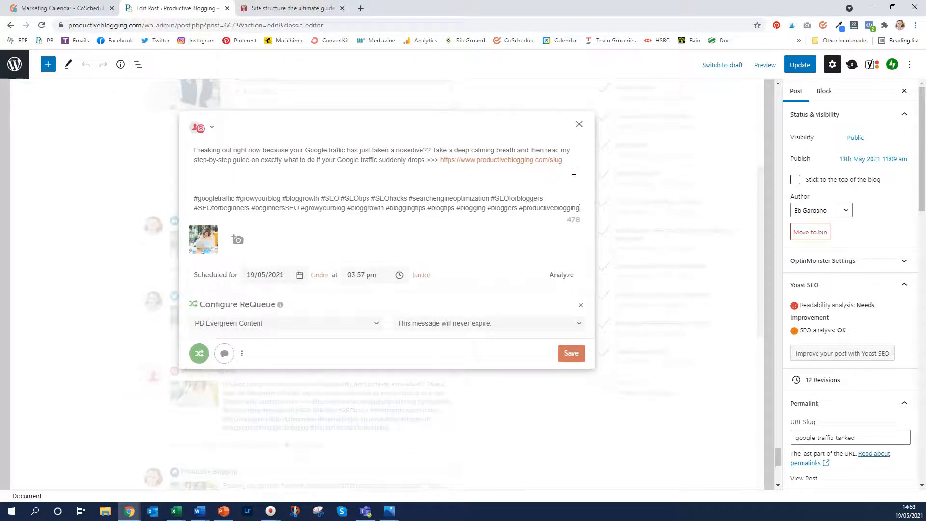
{"action": "left_click", "coordinate": [575, 356]}
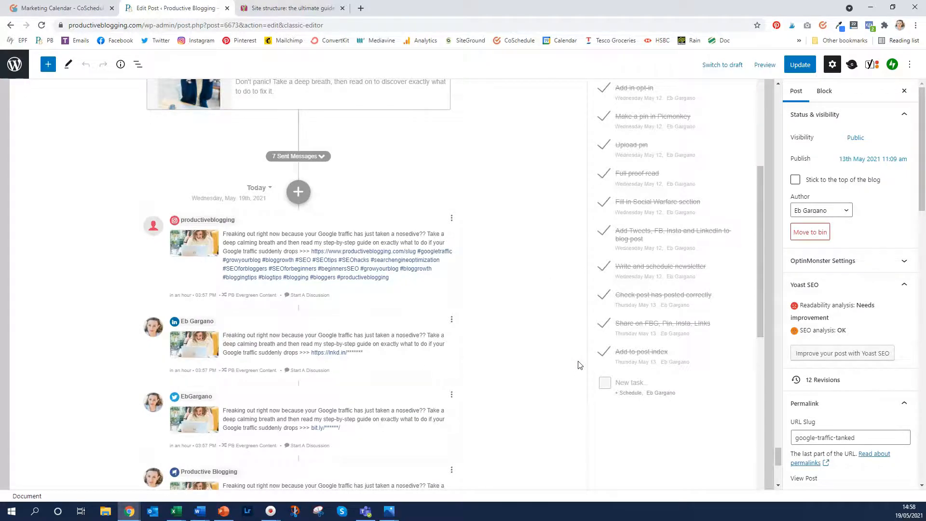
{"action": "scroll", "coordinate": [579, 365], "scroll_direction": "down", "scroll_amount": 2}
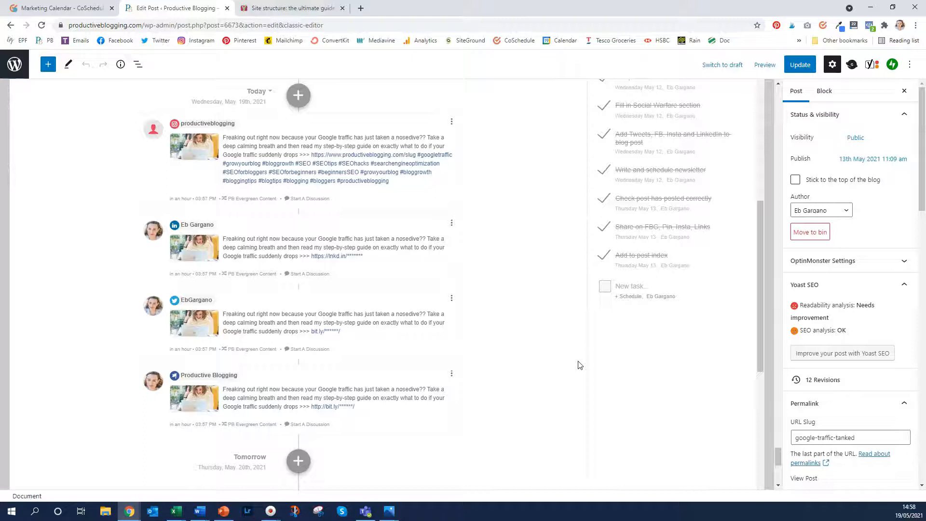
Add #SEO #SEOtips to the end of the Twitter message, copy it, and save
{"action": "left_click", "coordinate": [434, 352]}
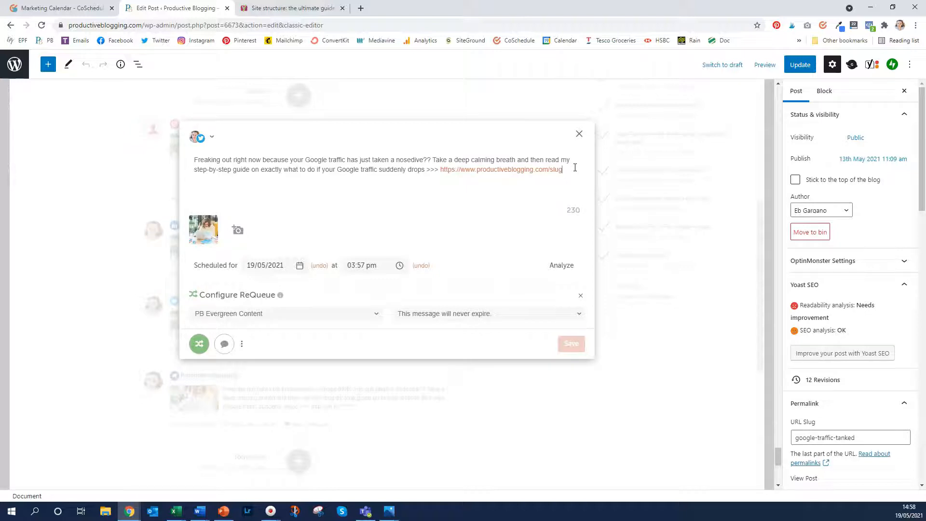
{"action": "type", "text": "#SEO"}
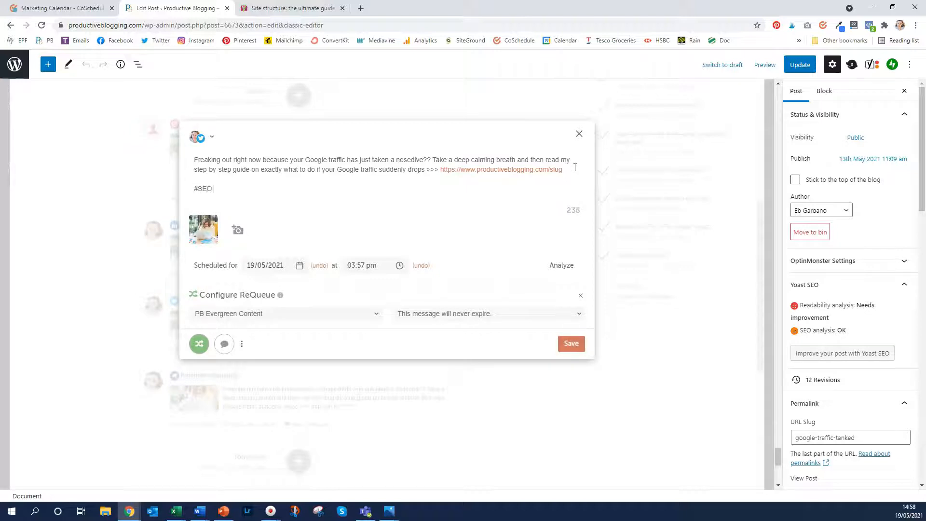
{"action": "type", "text": " #SEOtips"}
{"action": "left_click_drag", "start_coordinate": [255, 185], "coordinate": [193, 184]}
{"action": "key", "text": "ctrl+c"}
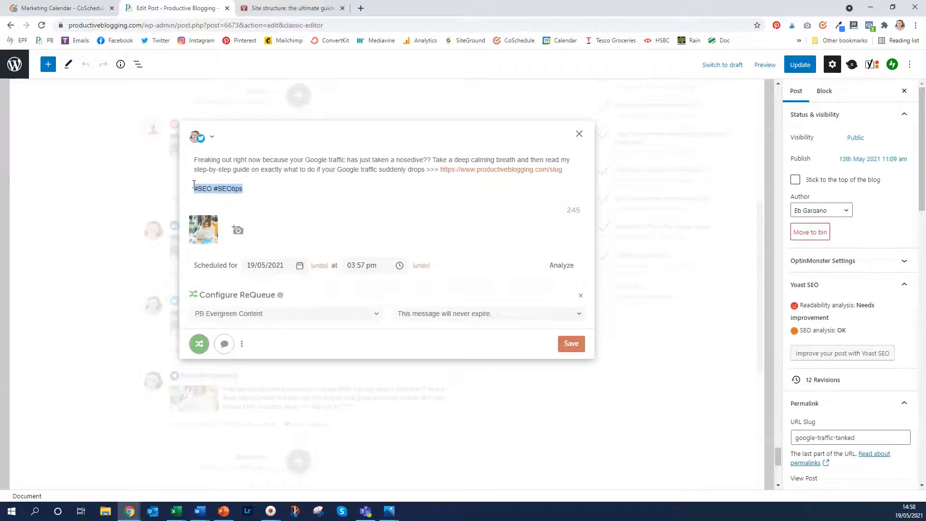
{"action": "left_click", "coordinate": [567, 341]}
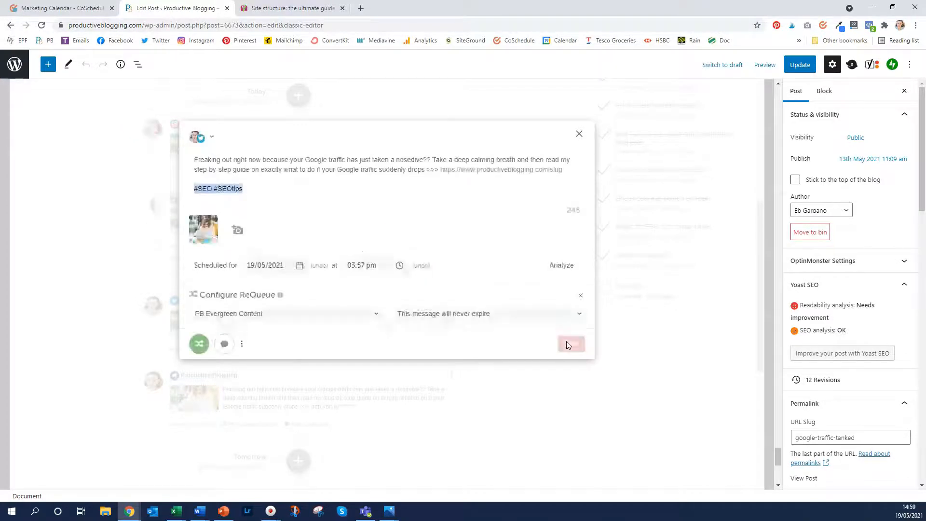
Paste #SEO #SEOtips after the link in the LinkedIn message and save it
{"action": "left_click", "coordinate": [399, 337]}
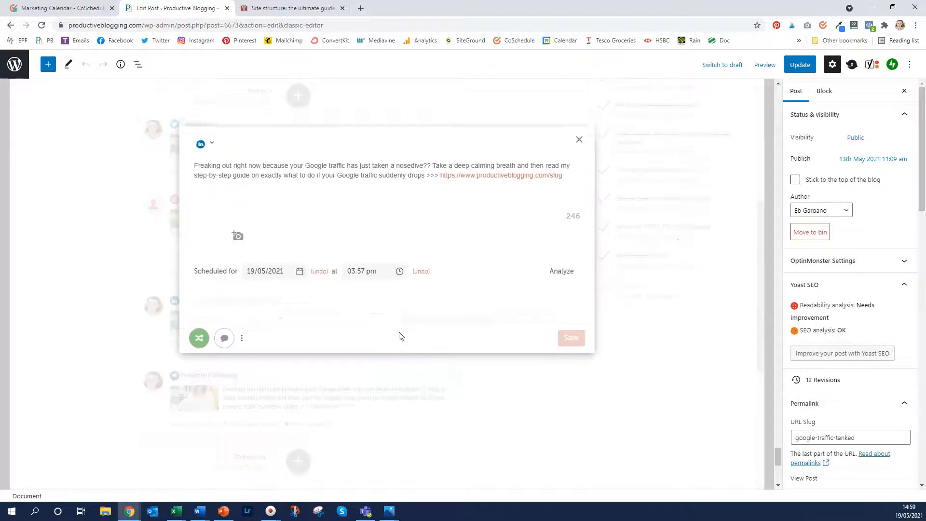
{"action": "left_click", "coordinate": [576, 168]}
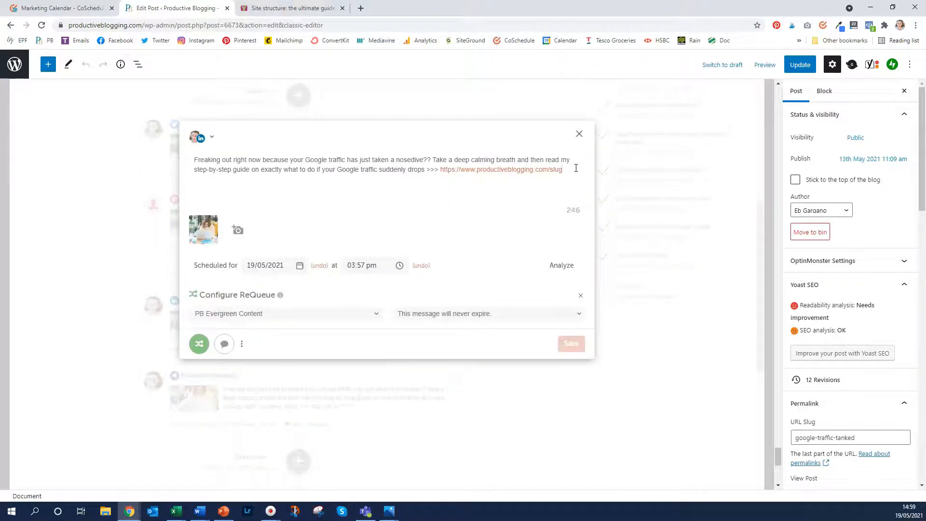
{"action": "key", "text": "ctrl+v"}
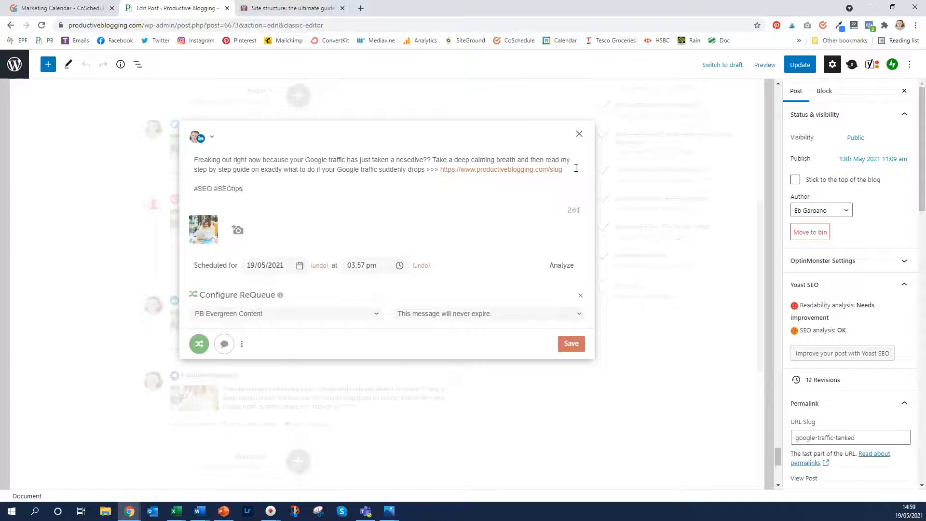
{"action": "left_click", "coordinate": [574, 344]}
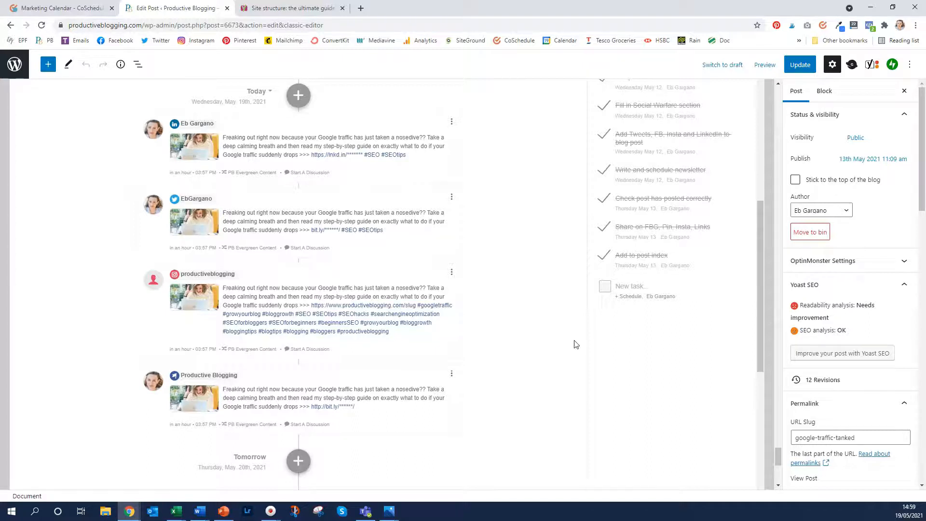
{"action": "scroll", "coordinate": [574, 344], "scroll_direction": "up", "scroll_amount": 10}
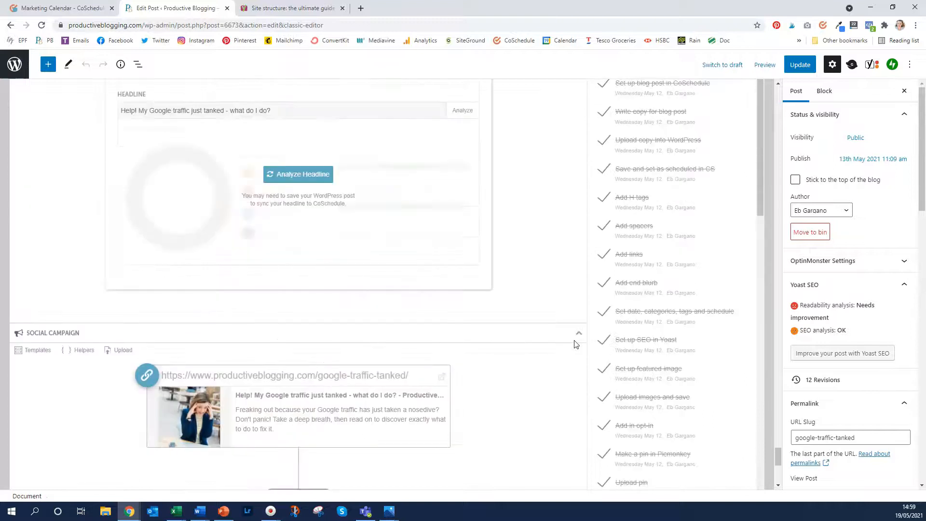
{"action": "scroll", "coordinate": [574, 344], "scroll_direction": "up", "scroll_amount": 20}
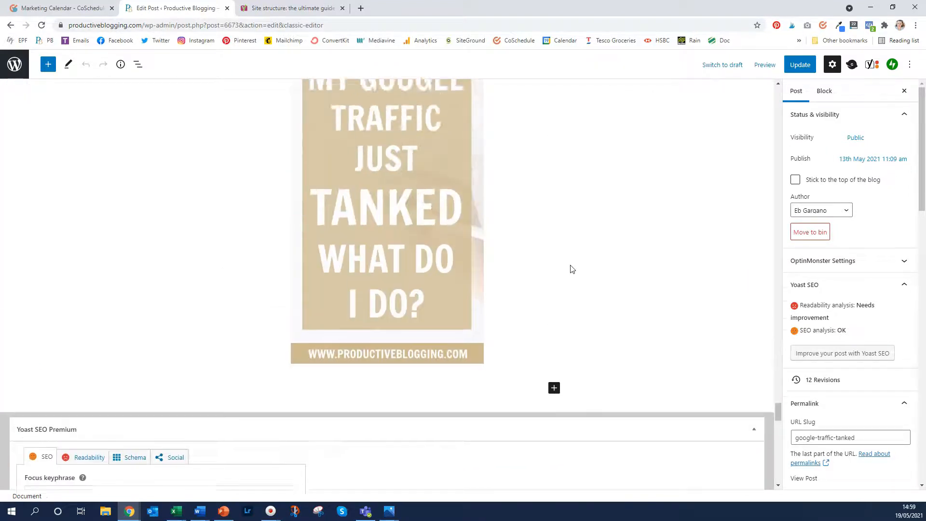
{"action": "scroll", "coordinate": [571, 269], "scroll_direction": "up", "scroll_amount": 10}
{"action": "scroll", "coordinate": [490, 192], "scroll_direction": "down", "scroll_amount": 7}
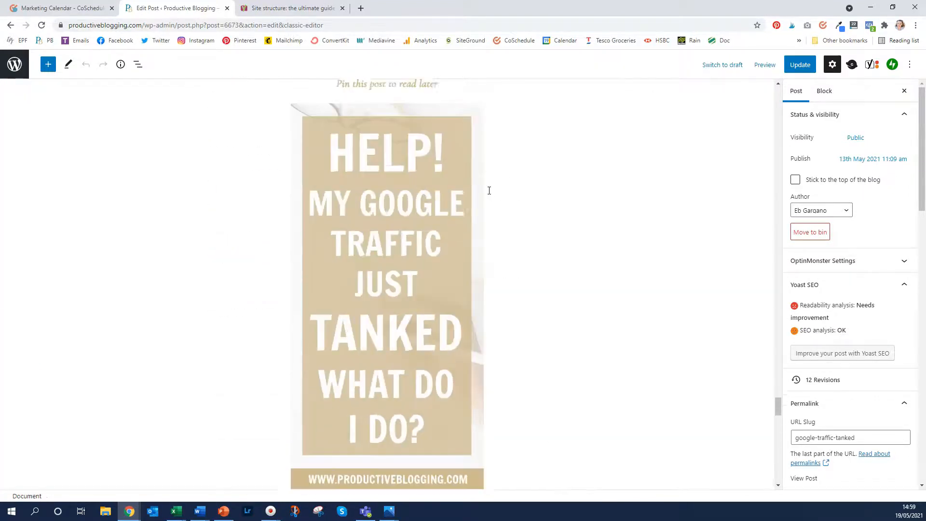
{"action": "scroll", "coordinate": [489, 191], "scroll_direction": "down", "scroll_amount": 13}
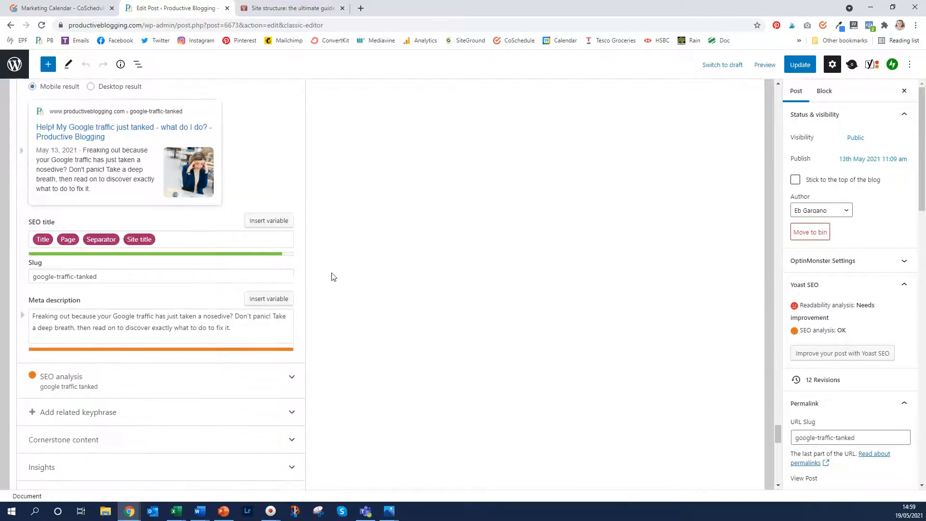
{"action": "scroll", "coordinate": [441, 239], "scroll_direction": "down", "scroll_amount": 9}
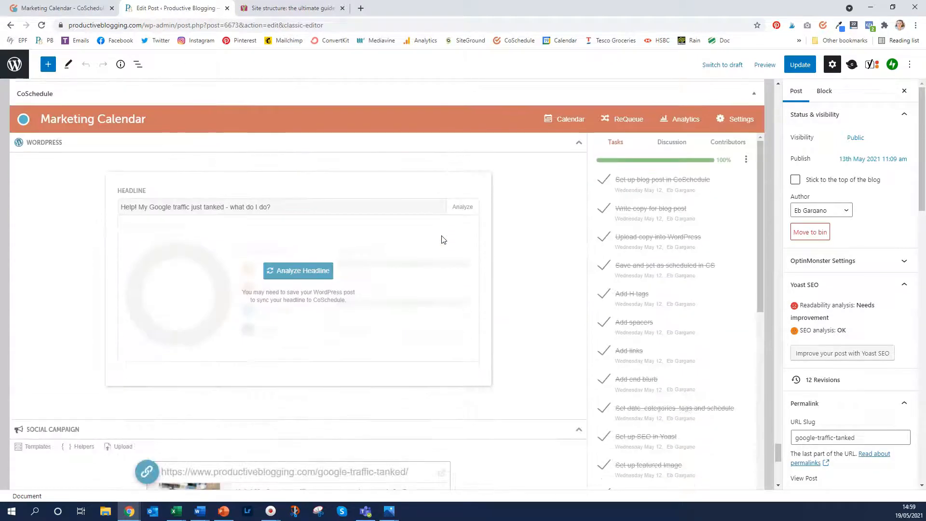
{"action": "scroll", "coordinate": [444, 240], "scroll_direction": "down", "scroll_amount": 8}
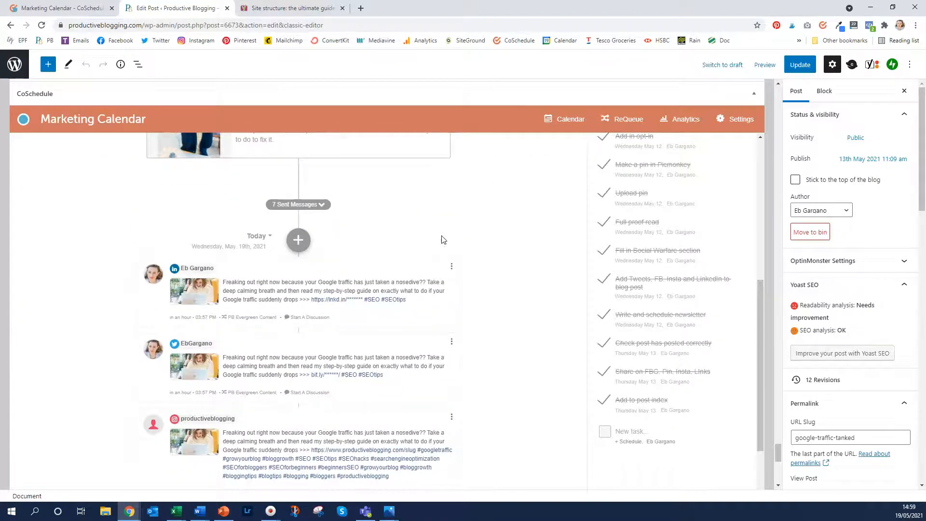
{"action": "scroll", "coordinate": [443, 240], "scroll_direction": "down", "scroll_amount": 1}
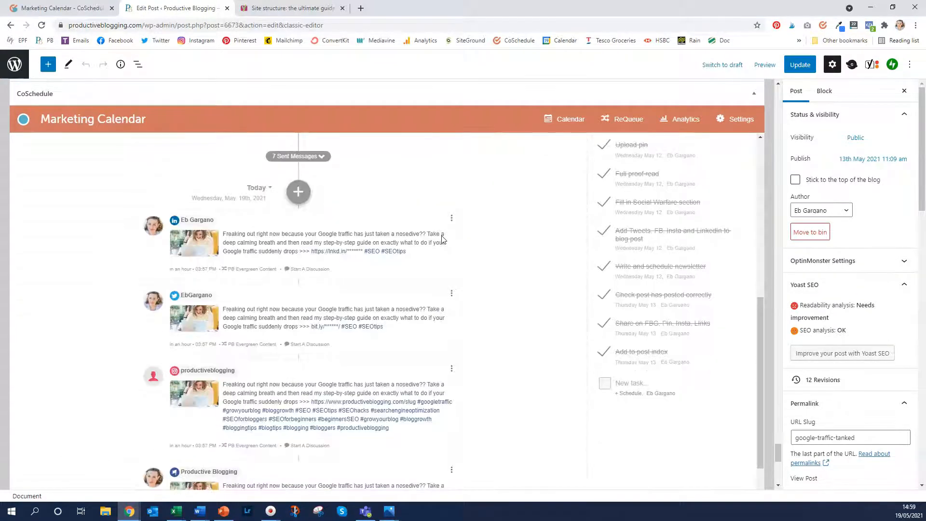
{"action": "scroll", "coordinate": [443, 240], "scroll_direction": "down", "scroll_amount": 1}
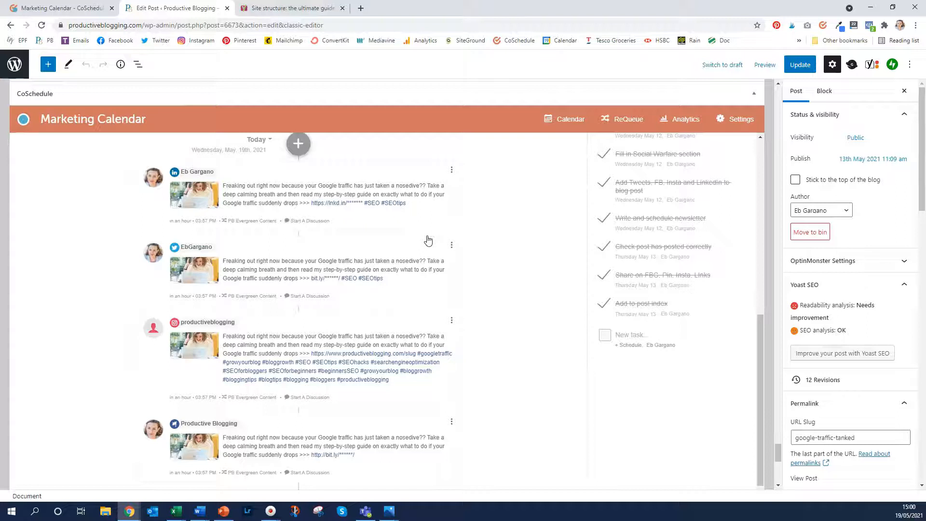
{"action": "scroll", "coordinate": [428, 242], "scroll_direction": "down", "scroll_amount": 2}
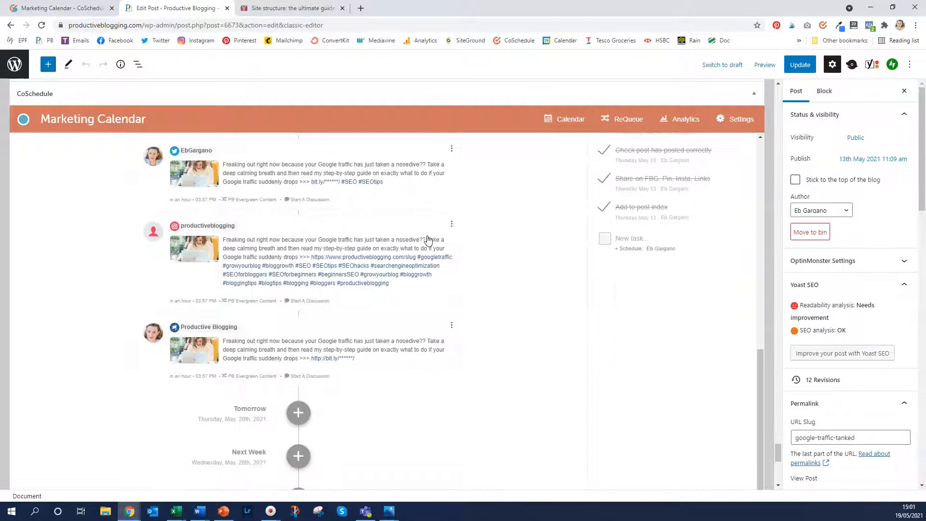
Reload the CoSchedule Marketing Calendar tab and scroll down to Wednesday
{"action": "left_click", "coordinate": [89, 8]}
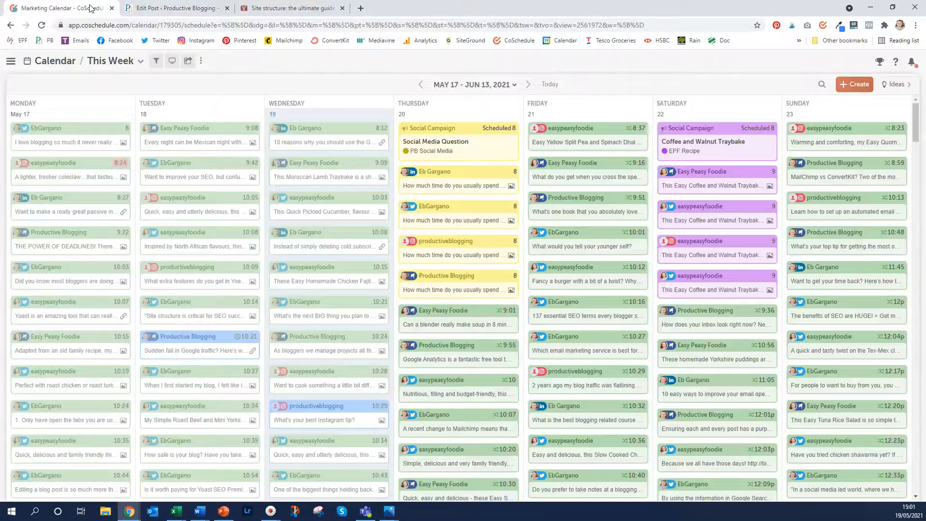
{"action": "left_click", "coordinate": [201, 26]}
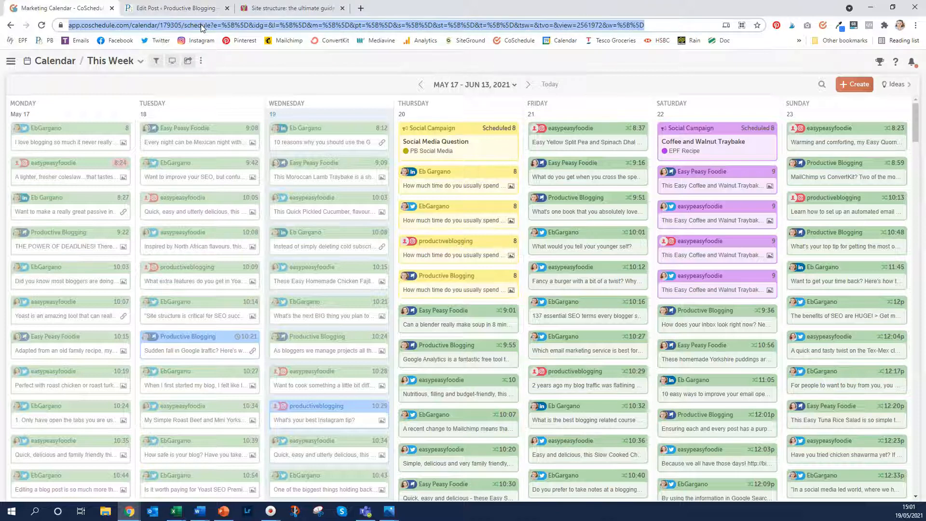
{"action": "key", "text": "Return"}
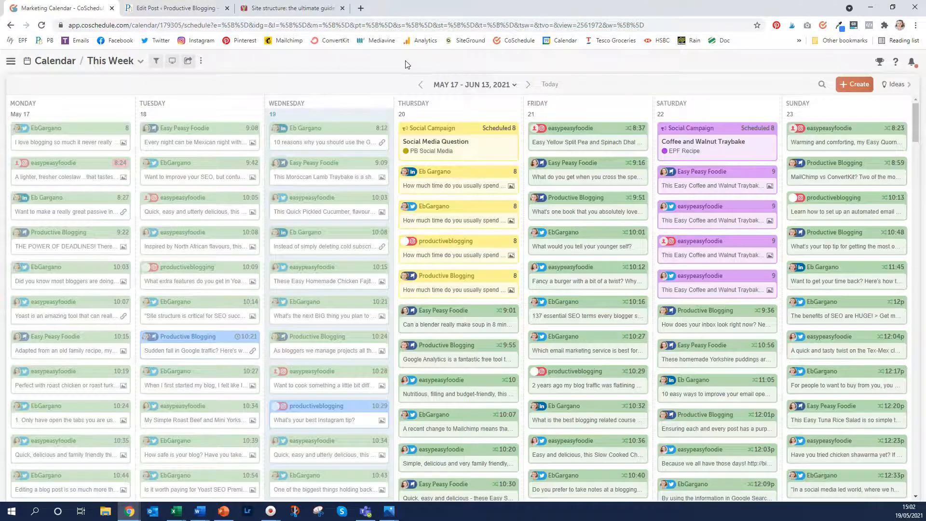
{"action": "scroll", "coordinate": [327, 152], "scroll_direction": "down", "scroll_amount": 5}
{"action": "scroll", "coordinate": [327, 152], "scroll_direction": "down", "scroll_amount": 6}
{"action": "scroll", "coordinate": [327, 152], "scroll_direction": "down", "scroll_amount": 10}
{"action": "scroll", "coordinate": [327, 152], "scroll_direction": "down", "scroll_amount": 5}
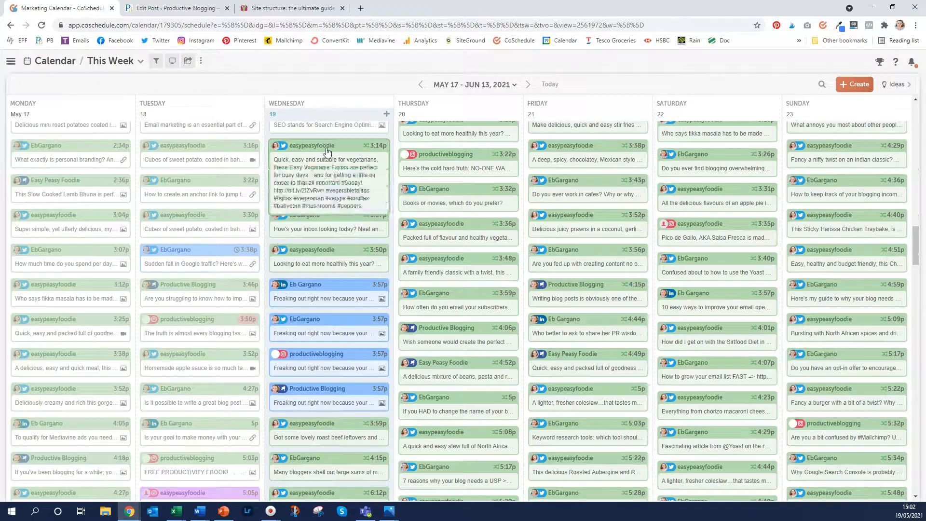
{"action": "scroll", "coordinate": [342, 207], "scroll_direction": "down", "scroll_amount": 1}
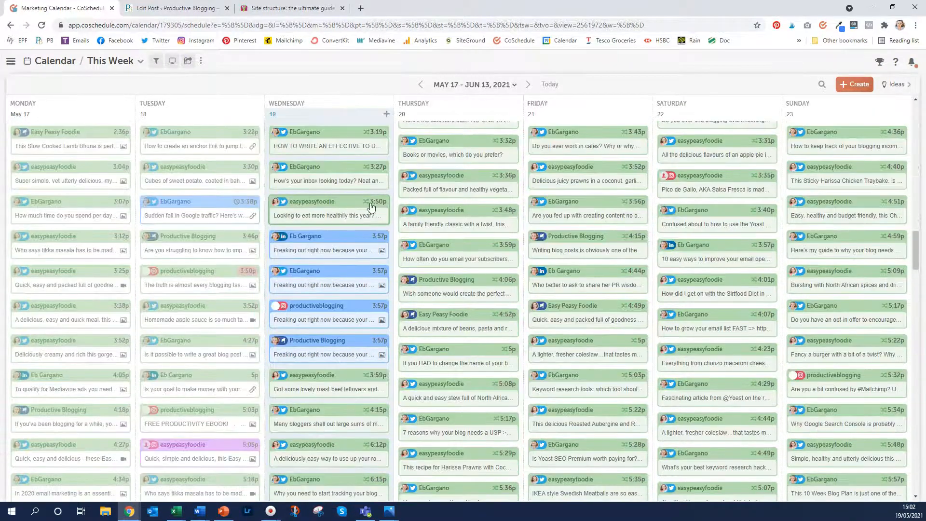
Open the 3:57p Productive Blogging message's options menu and close it without choosing anything
{"action": "mouse_move", "coordinate": [338, 243]}
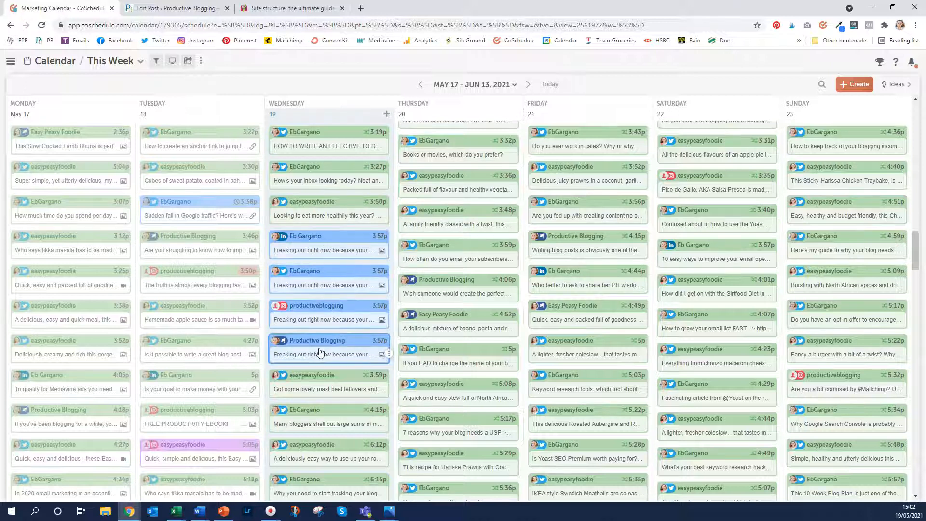
{"action": "mouse_move", "coordinate": [320, 353]}
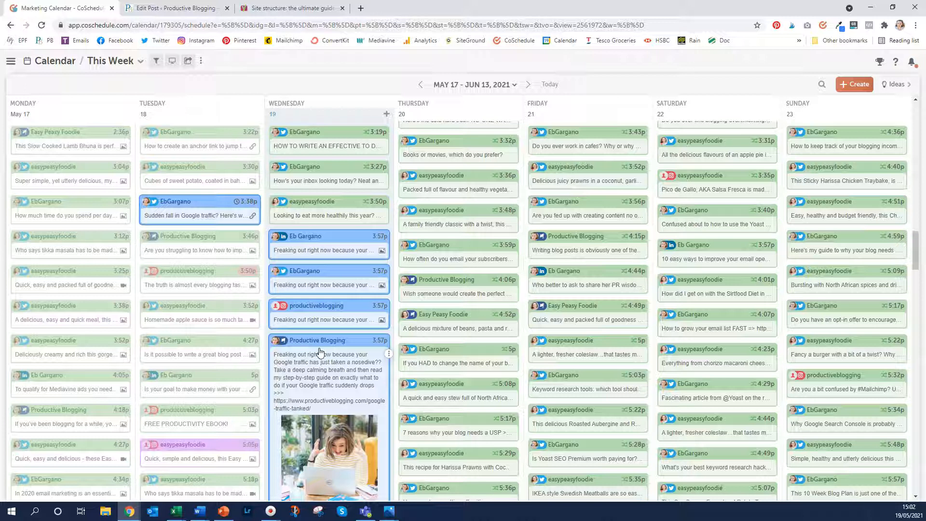
{"action": "left_click", "coordinate": [390, 355]}
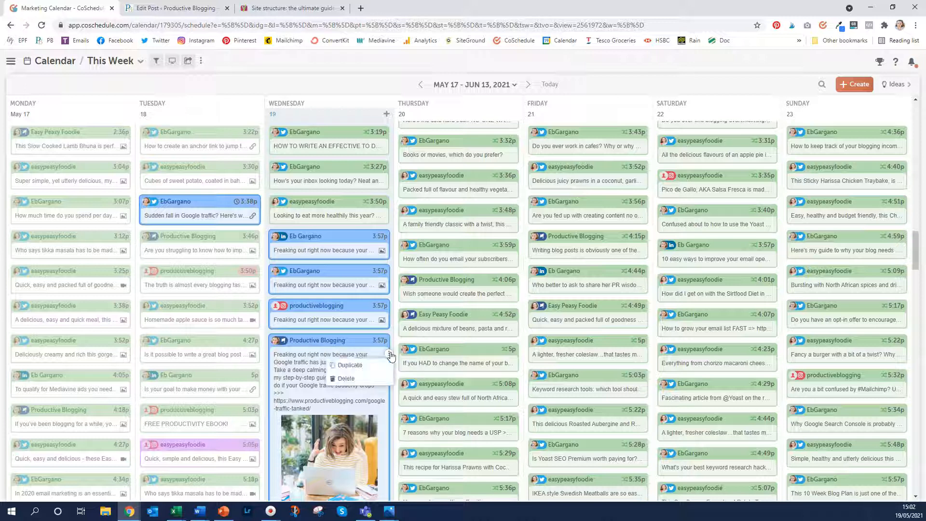
{"action": "left_click", "coordinate": [369, 370]}
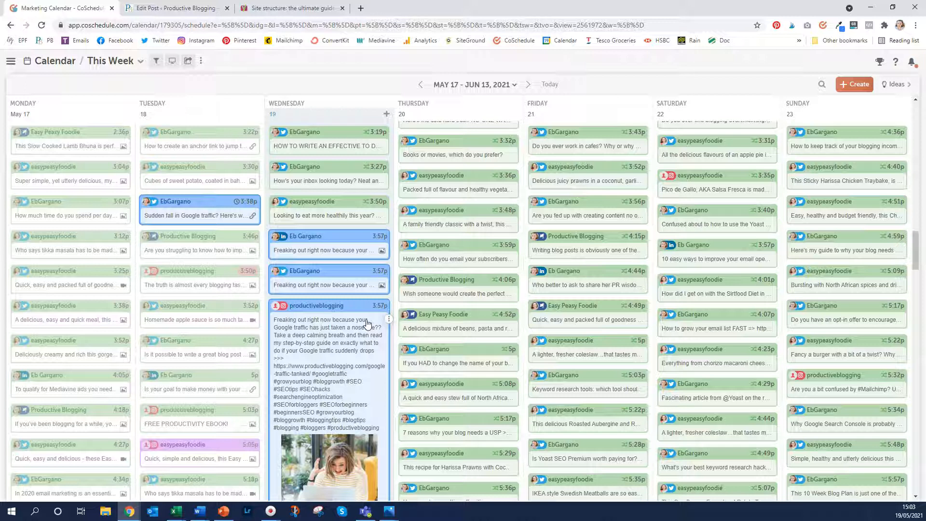
{"action": "mouse_move", "coordinate": [305, 243]}
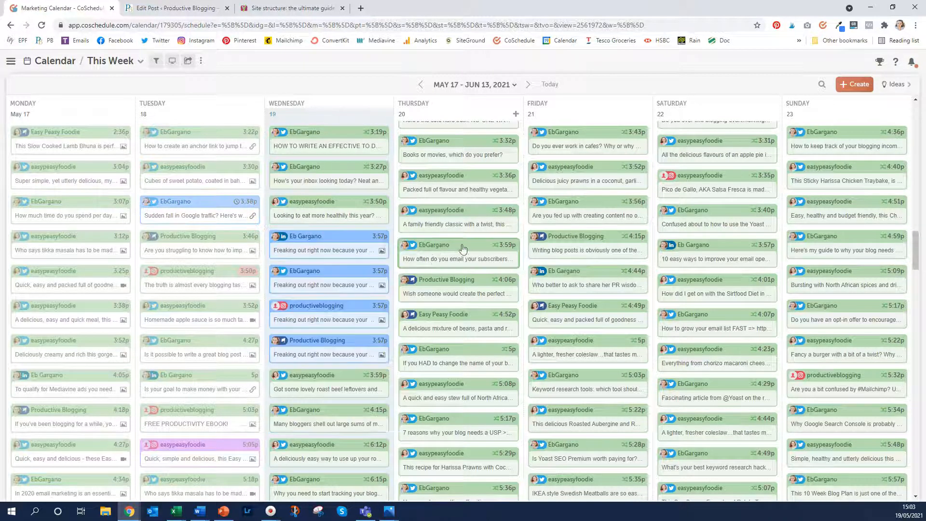
Reschedule the 3:57p Twitter message to Best time, save it, and close back to the calendar
{"action": "left_click", "coordinate": [306, 278]}
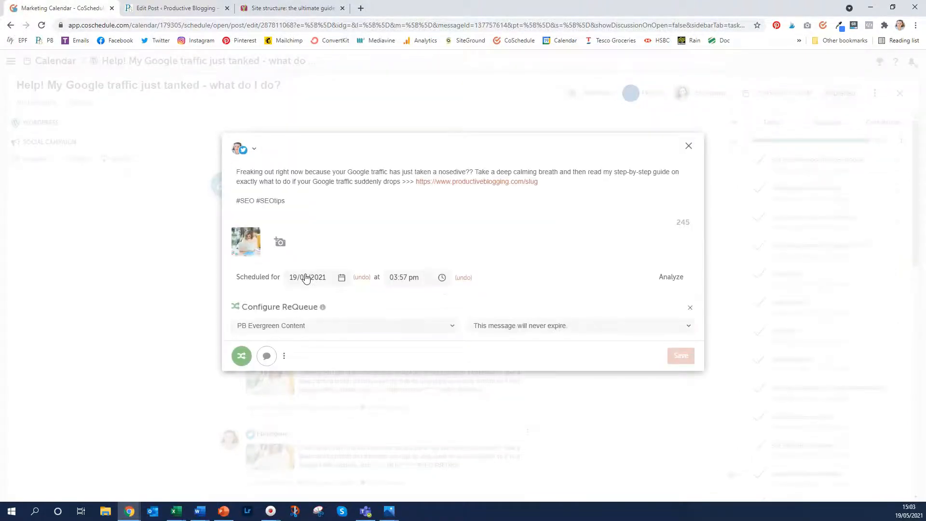
{"action": "left_click", "coordinate": [470, 278]}
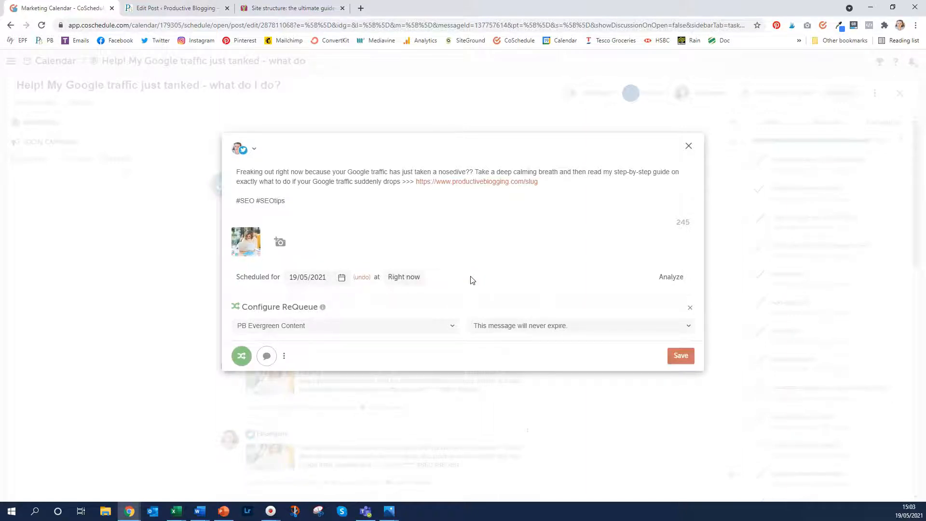
{"action": "left_click", "coordinate": [398, 277]}
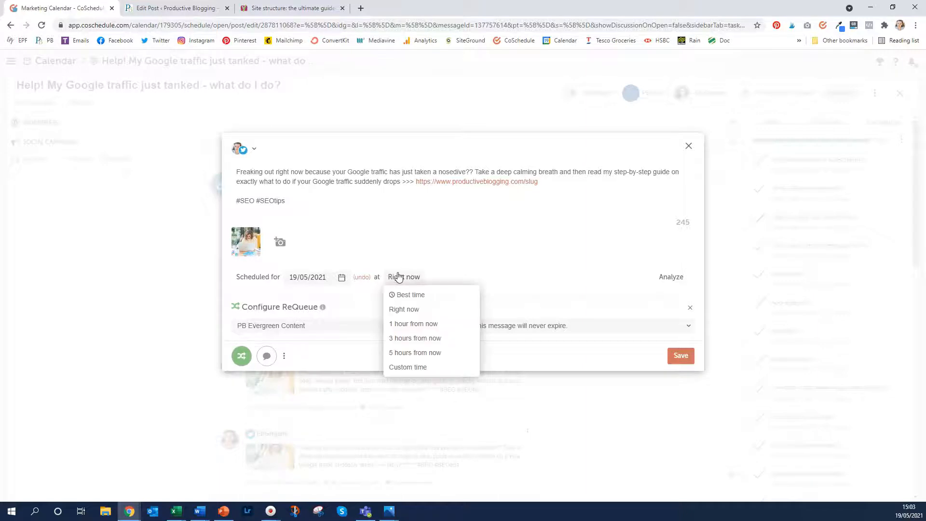
{"action": "left_click", "coordinate": [424, 294]}
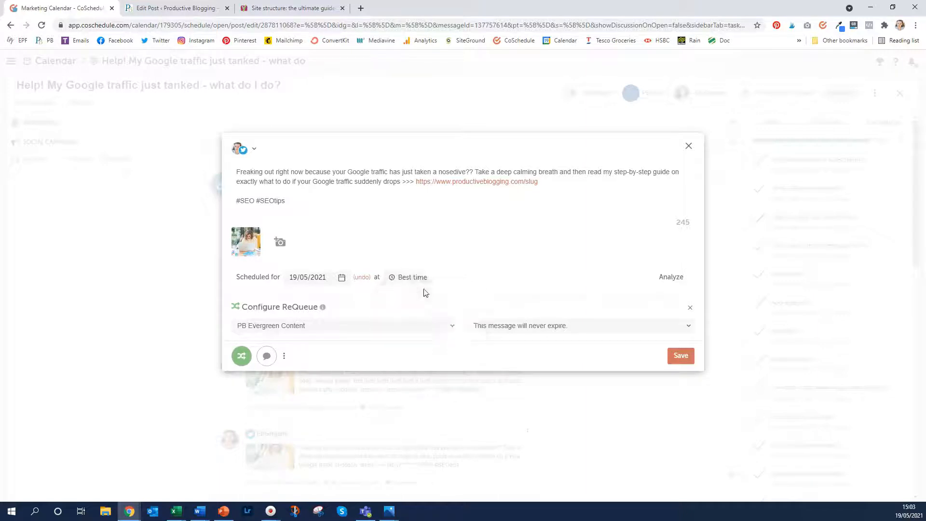
{"action": "left_click", "coordinate": [679, 355]}
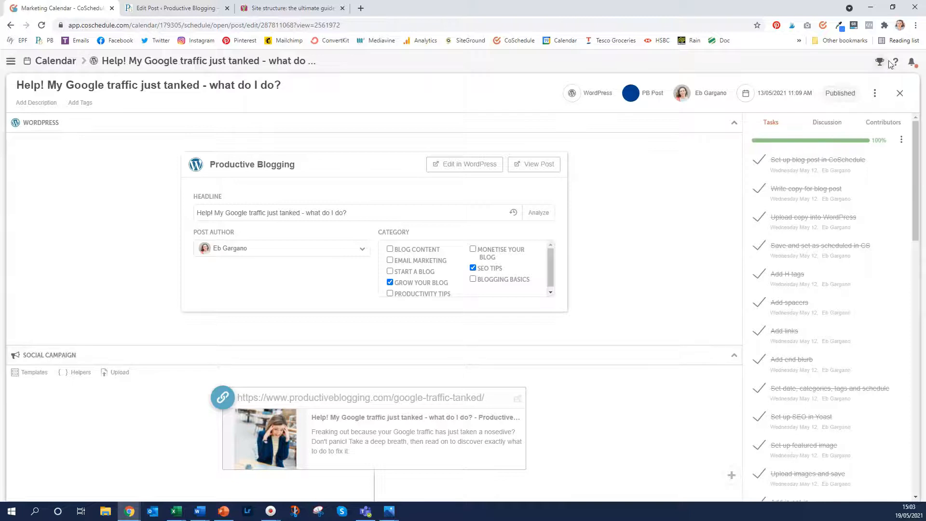
{"action": "left_click", "coordinate": [900, 93]}
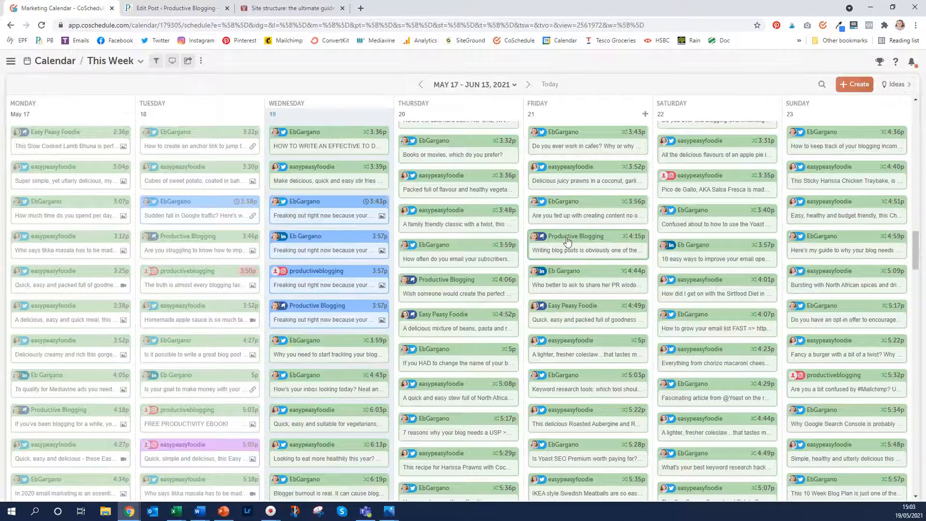
{"action": "mouse_move", "coordinate": [366, 209]}
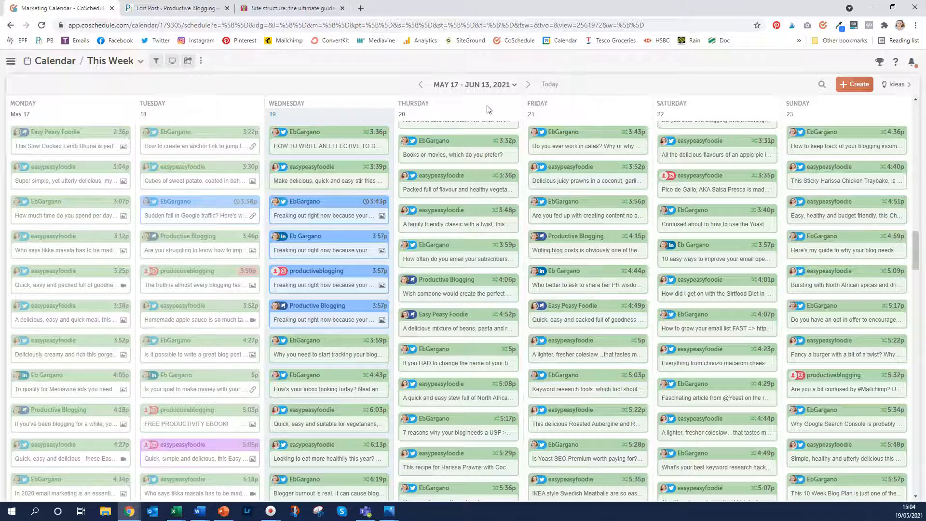
Open a blank Social Campaign project form from Create > Social
{"action": "left_click", "coordinate": [855, 87]}
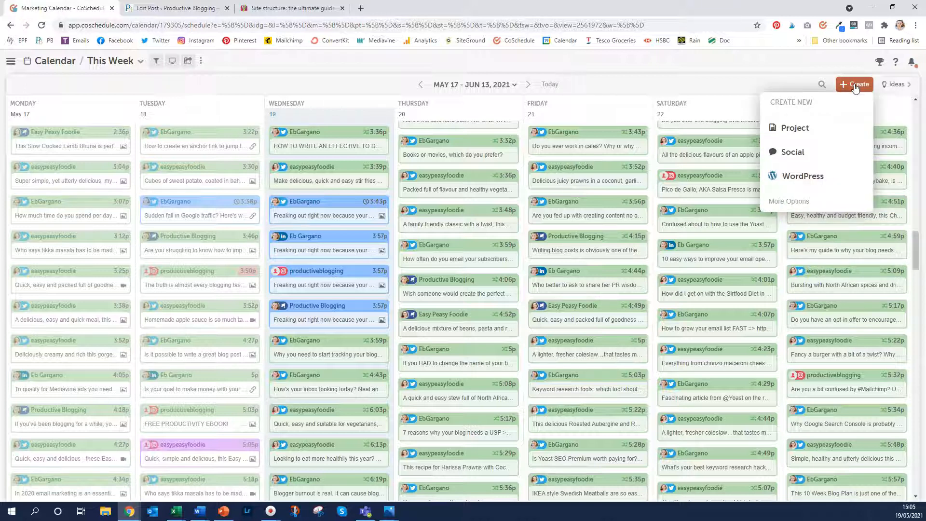
{"action": "left_click", "coordinate": [792, 152]}
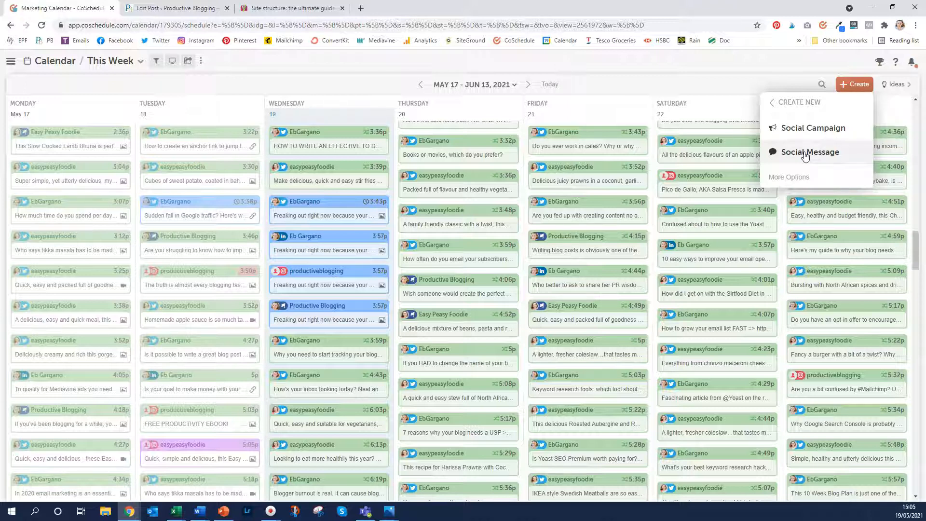
{"action": "left_click", "coordinate": [813, 129]}
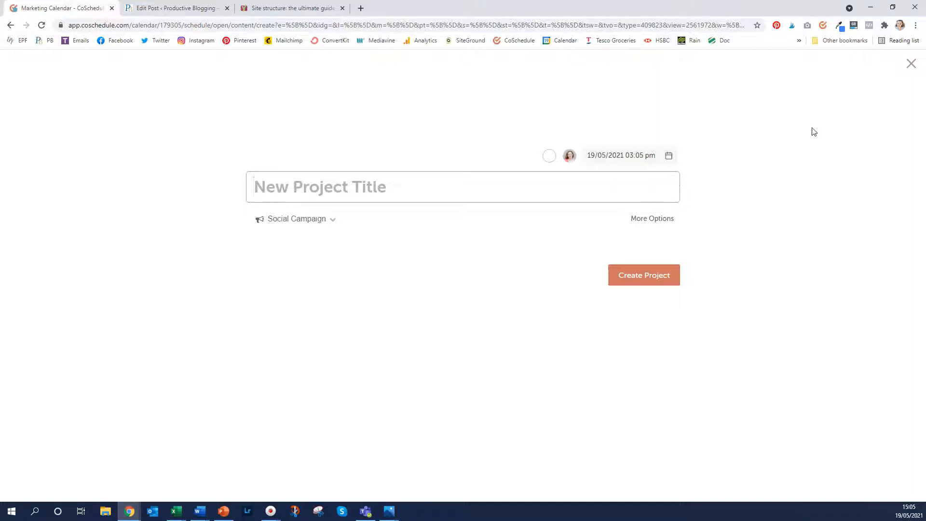
Title the campaign 'Social Media Question' and give it the PB Social Media colour label
{"action": "type", "text": "Social Media Question"}
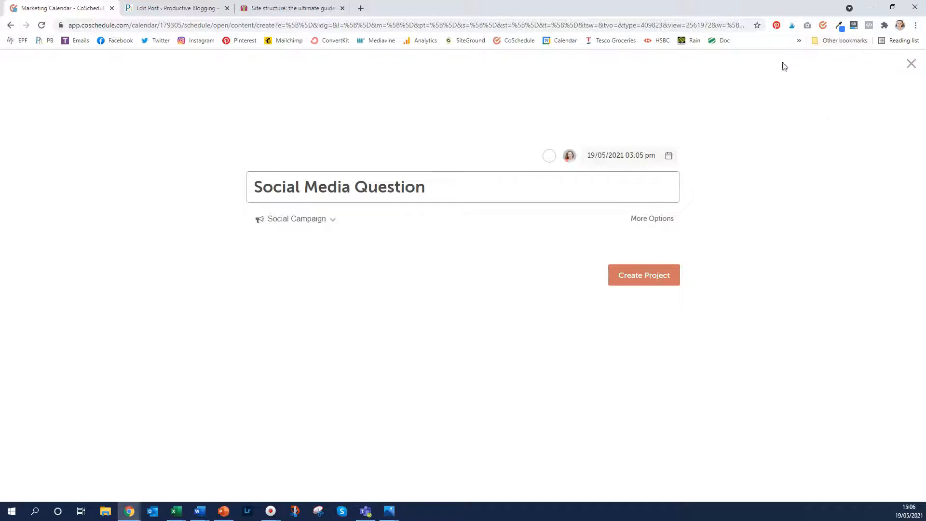
{"action": "left_click", "coordinate": [547, 156]}
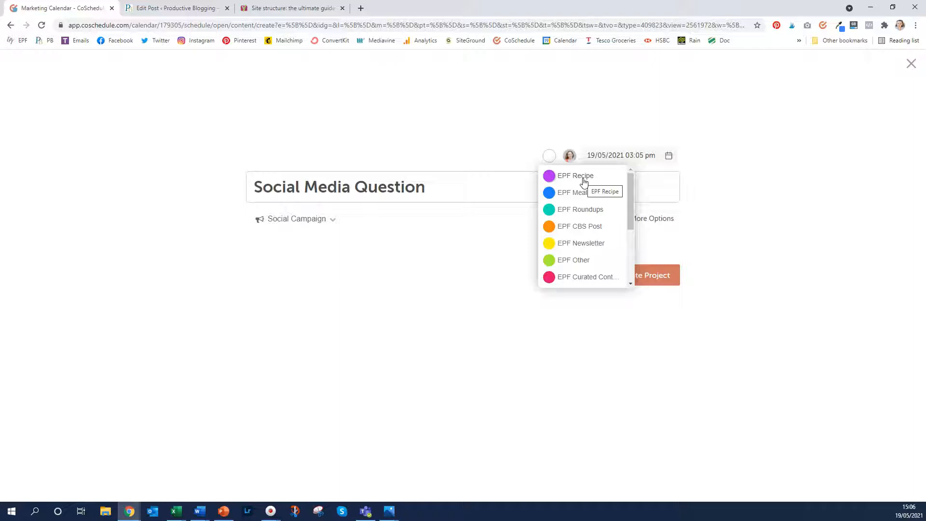
{"action": "scroll", "coordinate": [583, 205], "scroll_direction": "down", "scroll_amount": 3}
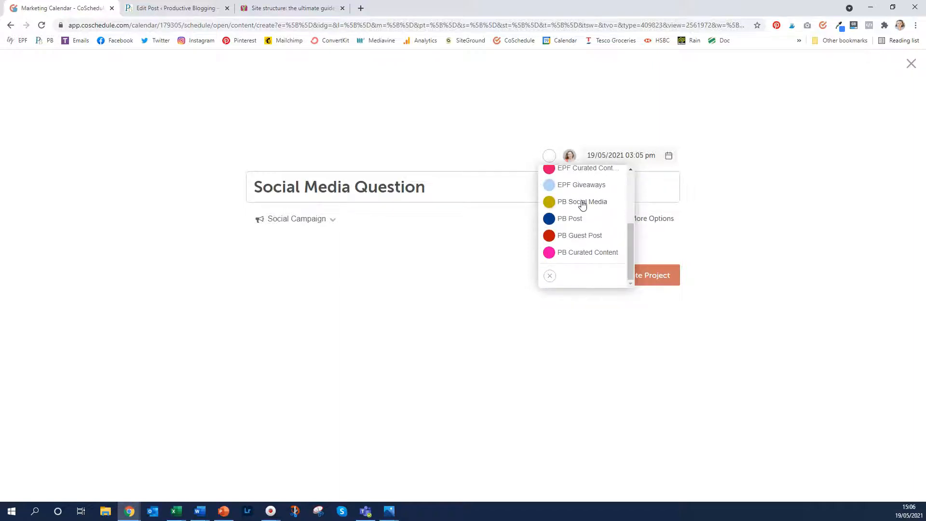
{"action": "left_click", "coordinate": [582, 204]}
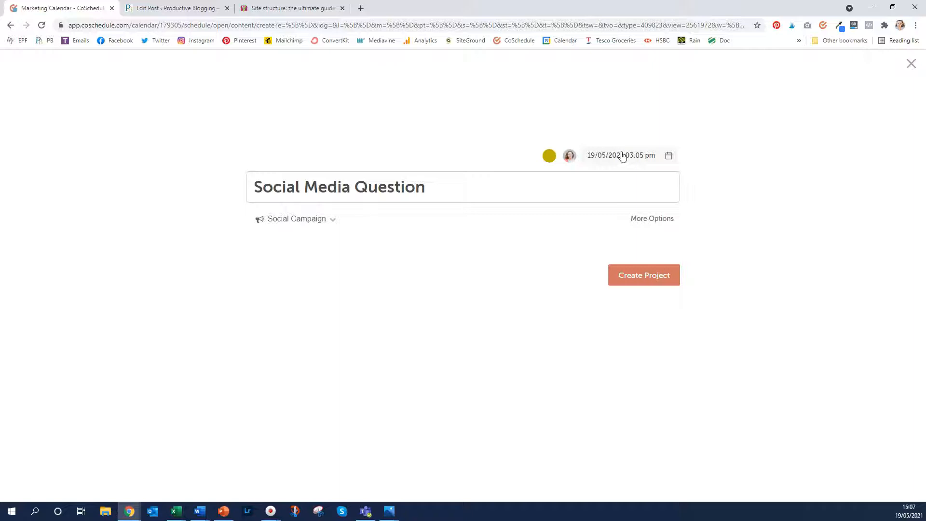
Create the Social Media Question project and add a message for the day after publish
{"action": "left_click", "coordinate": [637, 279]}
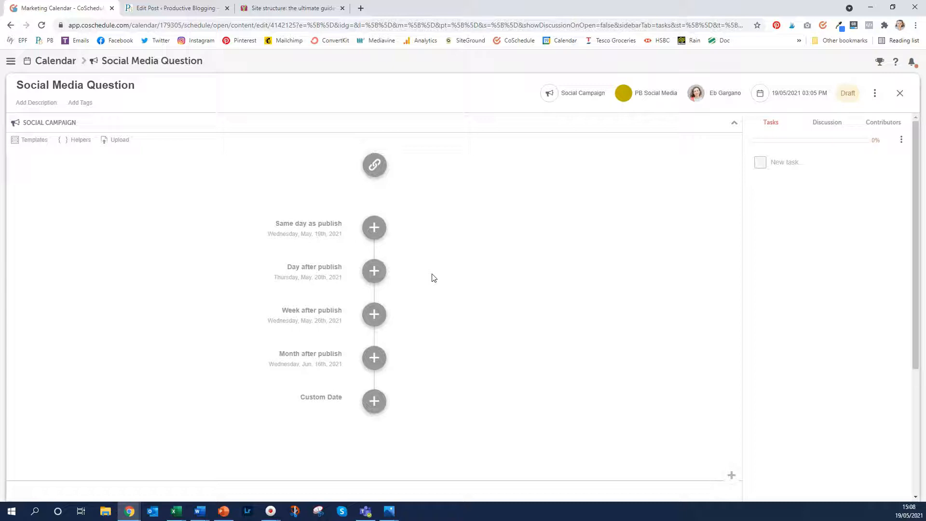
{"action": "left_click", "coordinate": [375, 273]}
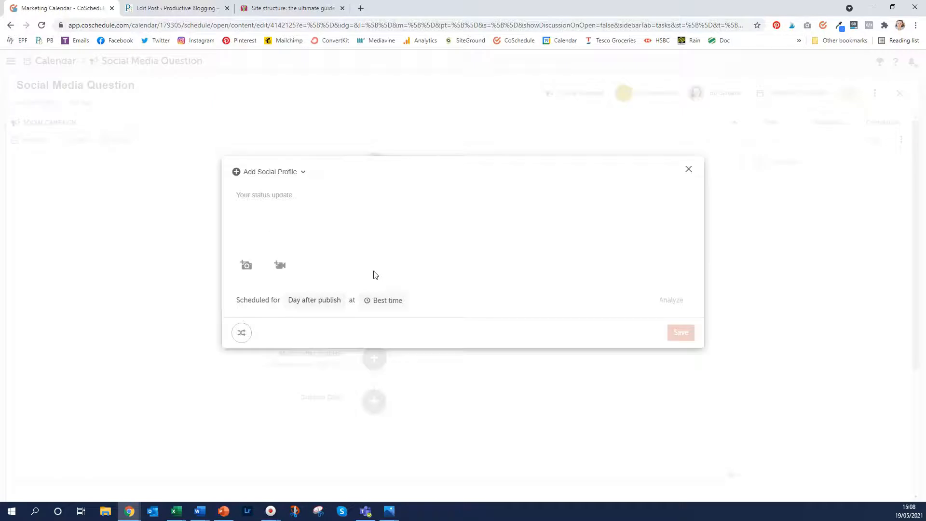
Send the message to Productive Blogging, Instagram, LinkedIn and Twitter, pasting 'Who here uses CoSchedule? What's your favourite feature?'
{"action": "left_click", "coordinate": [295, 175]}
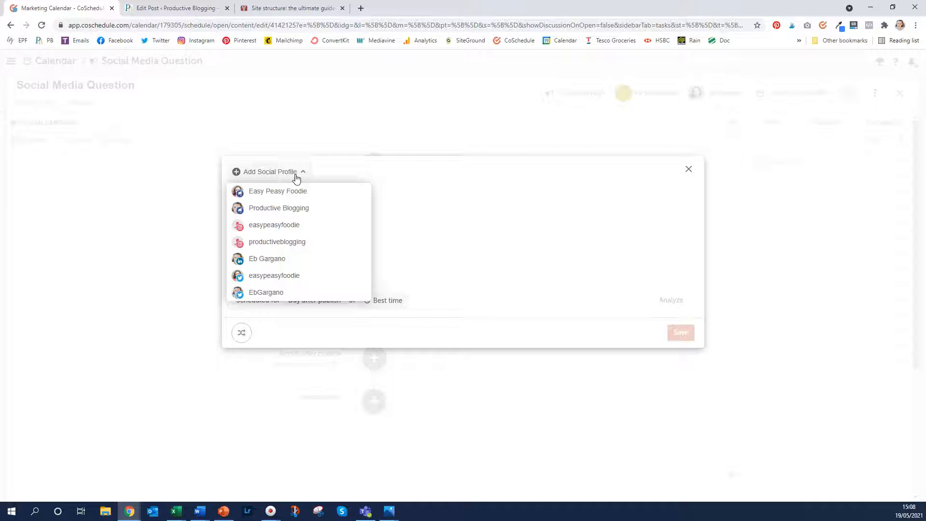
{"action": "left_click", "coordinate": [287, 209]}
{"action": "left_click", "coordinate": [289, 242]}
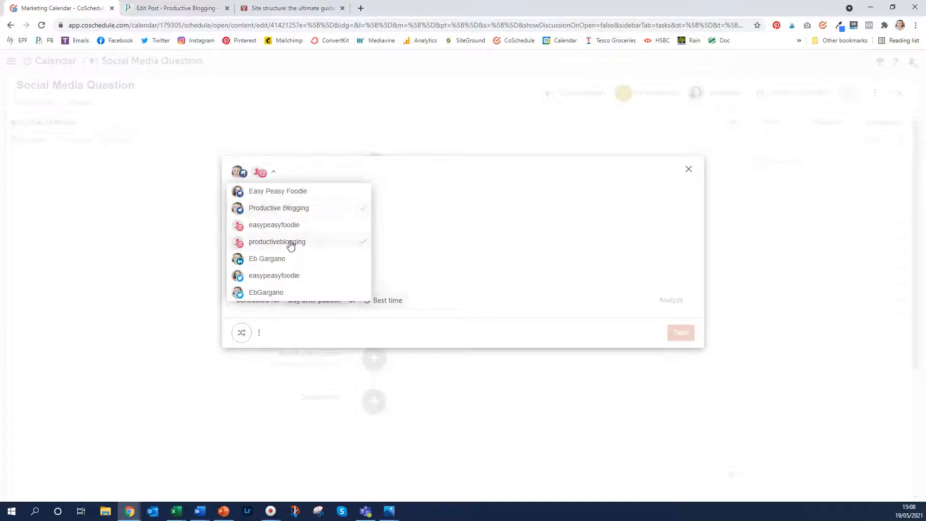
{"action": "left_click", "coordinate": [273, 261]}
{"action": "left_click", "coordinate": [266, 295]}
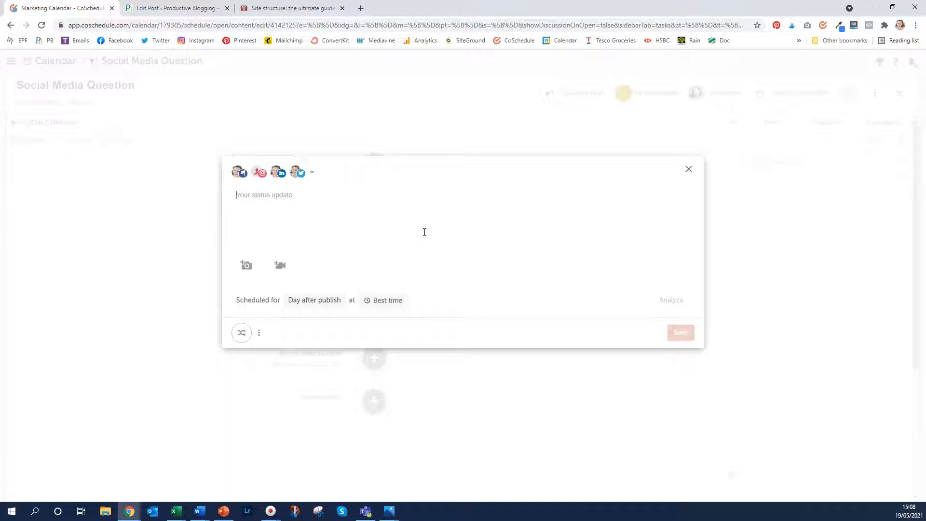
{"action": "type", "text": "Who here uses CoSchedule? What's your favourite feature?"}
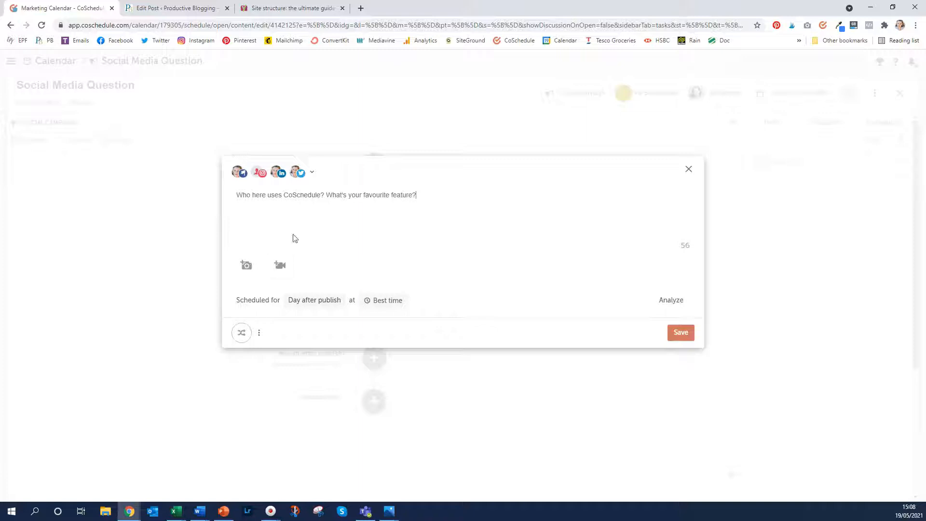
Upload photo 53S from PB Photos > Photoshoot 2 C Low Res for the message
{"action": "left_click", "coordinate": [247, 270]}
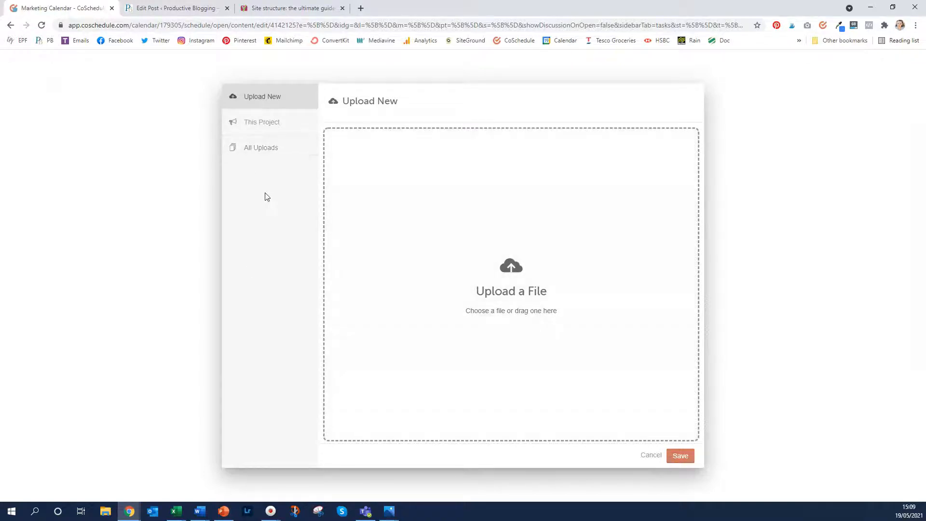
{"action": "left_click", "coordinate": [512, 267]}
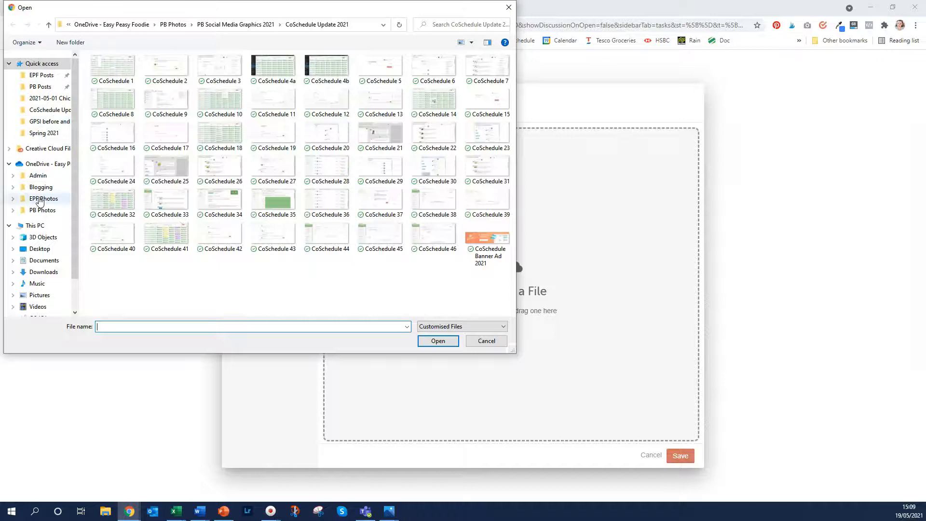
{"action": "left_click", "coordinate": [38, 211]}
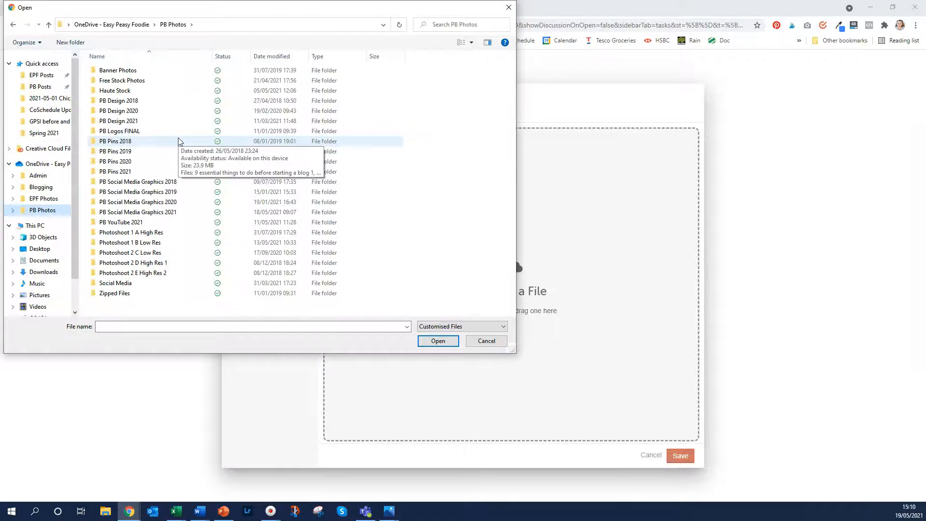
{"action": "double_click", "coordinate": [130, 252]}
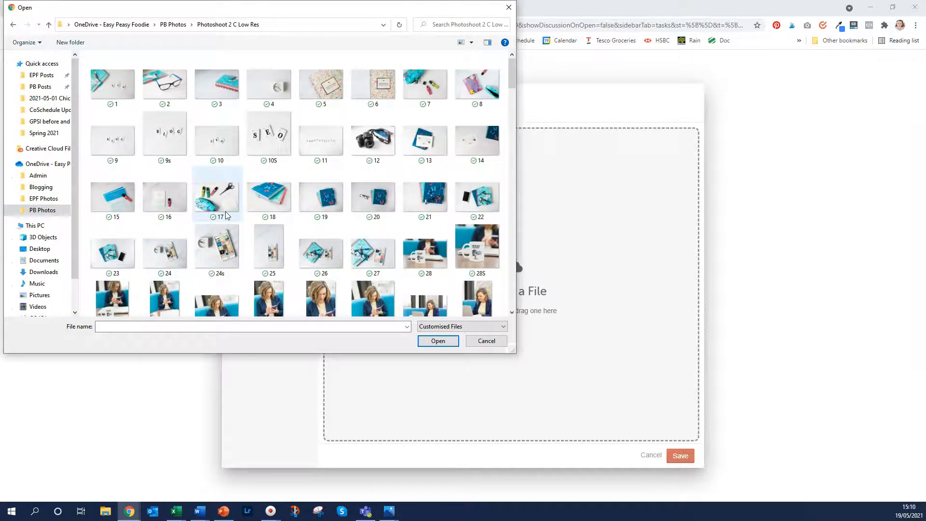
{"action": "scroll", "coordinate": [226, 214], "scroll_direction": "down", "scroll_amount": 6}
{"action": "left_click", "coordinate": [373, 171]}
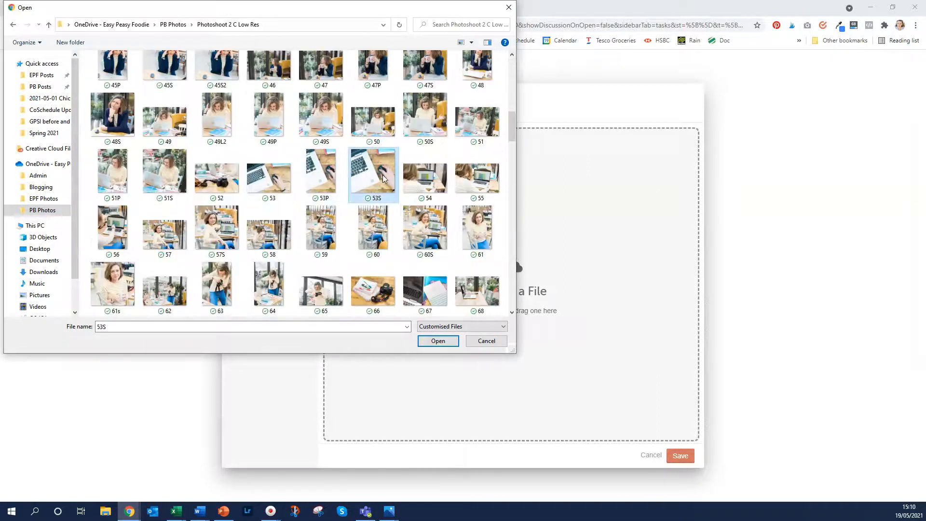
{"action": "left_click", "coordinate": [437, 341]}
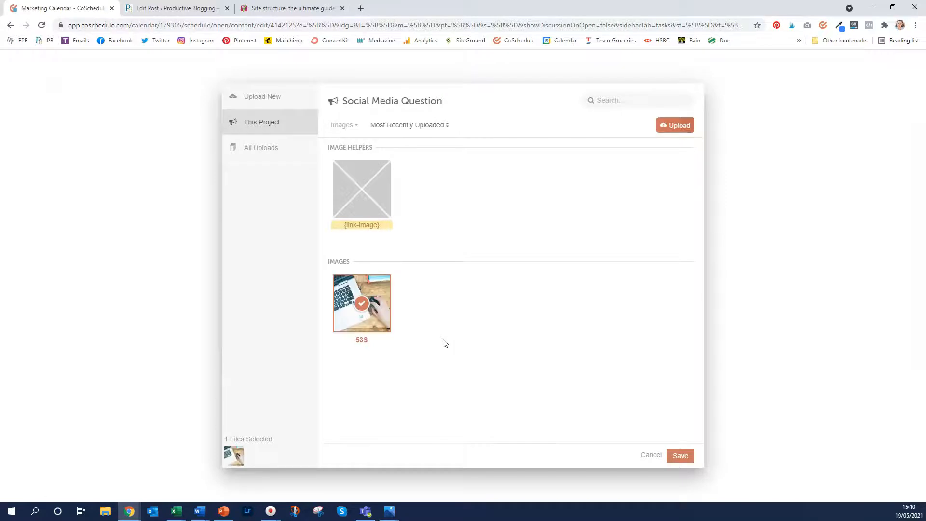
Attach photo 53S, requeue the message in PB Evergreen Content, and save it
{"action": "left_click", "coordinate": [686, 455]}
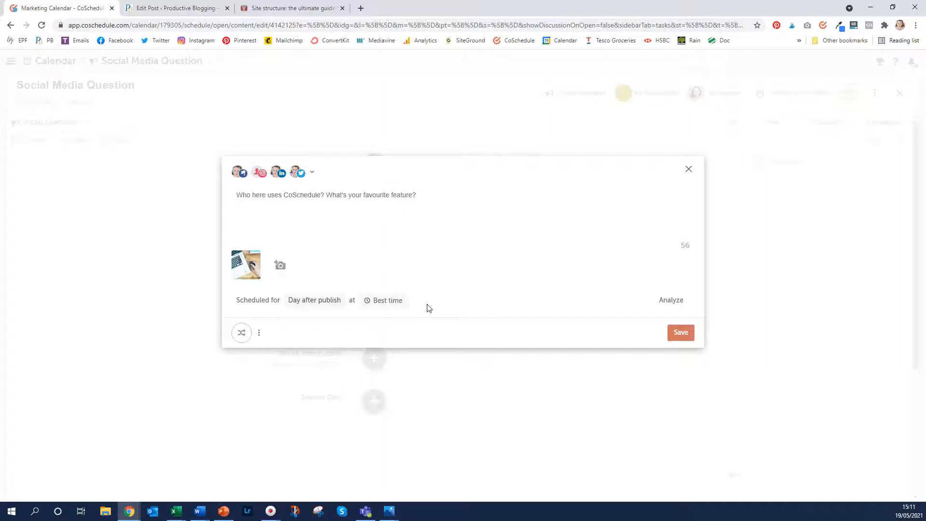
{"action": "left_click", "coordinate": [241, 334]}
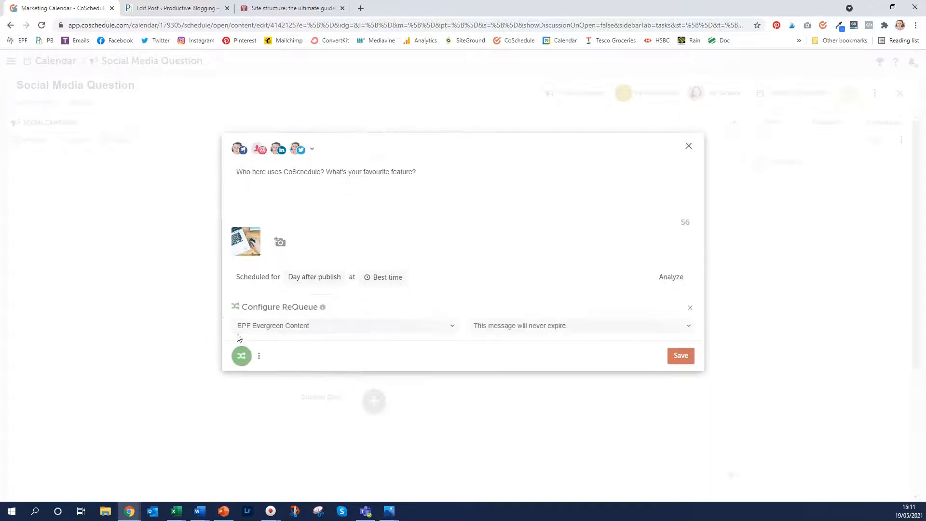
{"action": "left_click", "coordinate": [277, 326]}
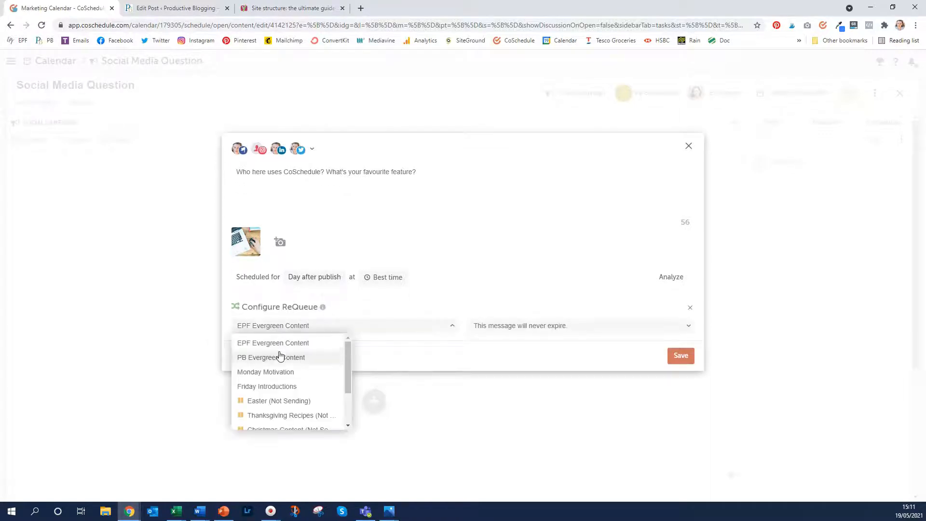
{"action": "left_click", "coordinate": [279, 355]}
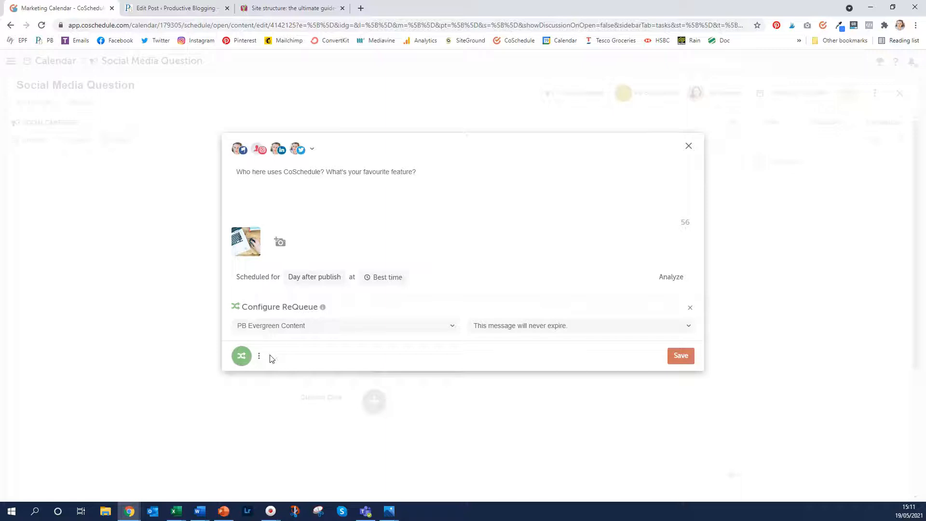
{"action": "left_click", "coordinate": [680, 354]}
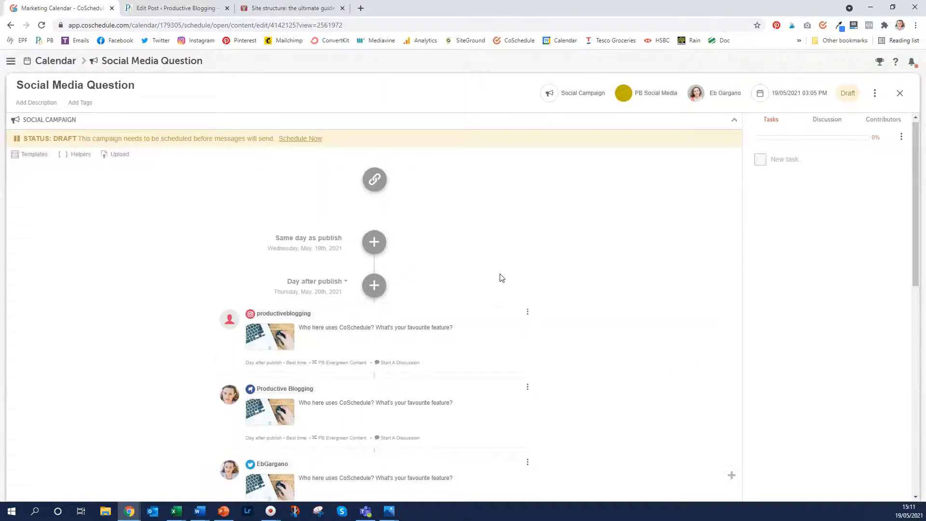
{"action": "scroll", "coordinate": [499, 278], "scroll_direction": "down", "scroll_amount": 2}
{"action": "scroll", "coordinate": [501, 278], "scroll_direction": "down", "scroll_amount": 2}
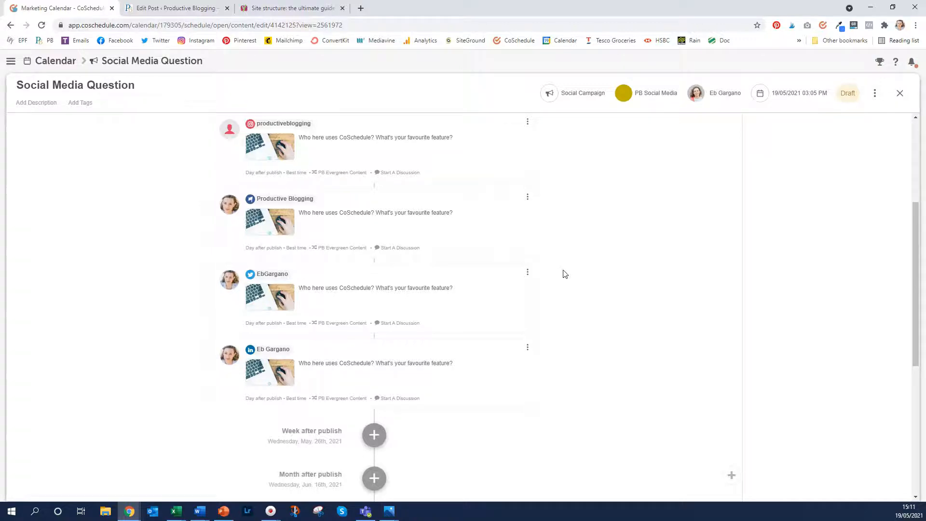
{"action": "scroll", "coordinate": [738, 252], "scroll_direction": "up", "scroll_amount": 4}
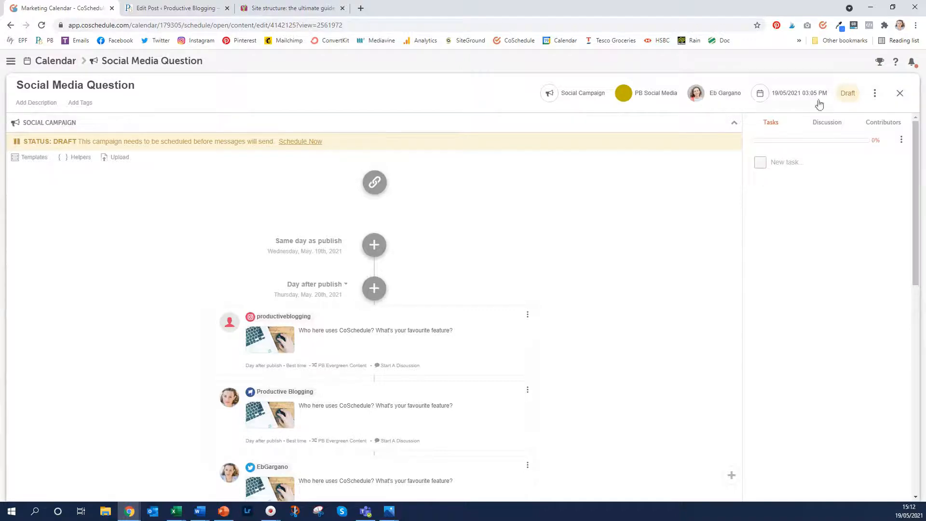
Change the campaign status from Draft to Published, confirm, and close the project
{"action": "left_click", "coordinate": [848, 95]}
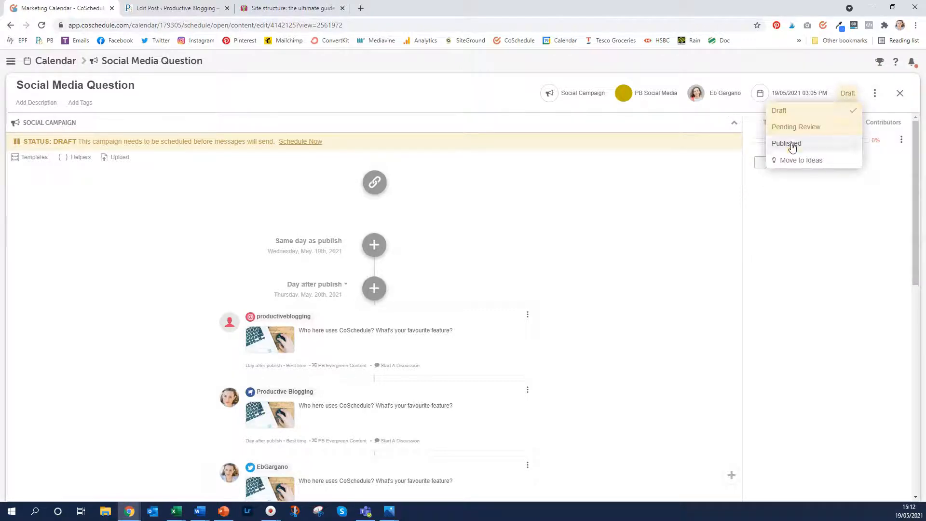
{"action": "left_click", "coordinate": [792, 145]}
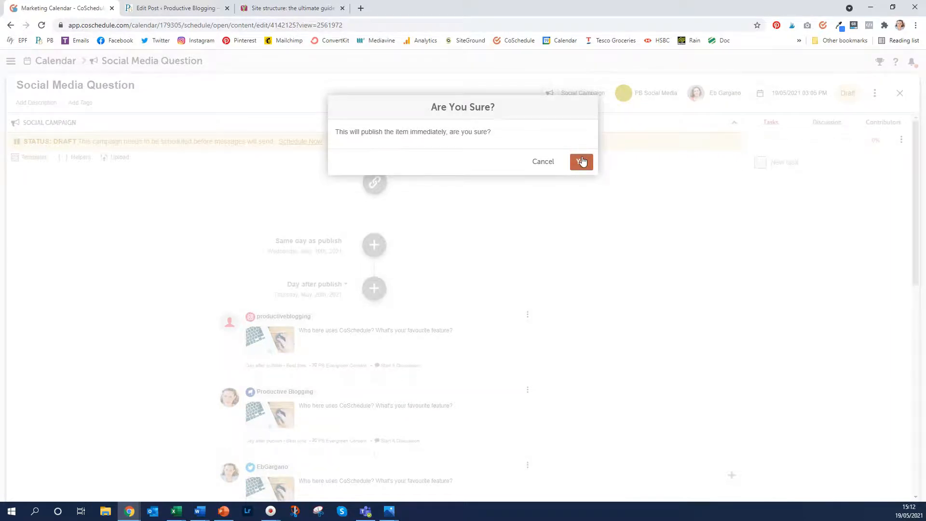
{"action": "left_click", "coordinate": [582, 161]}
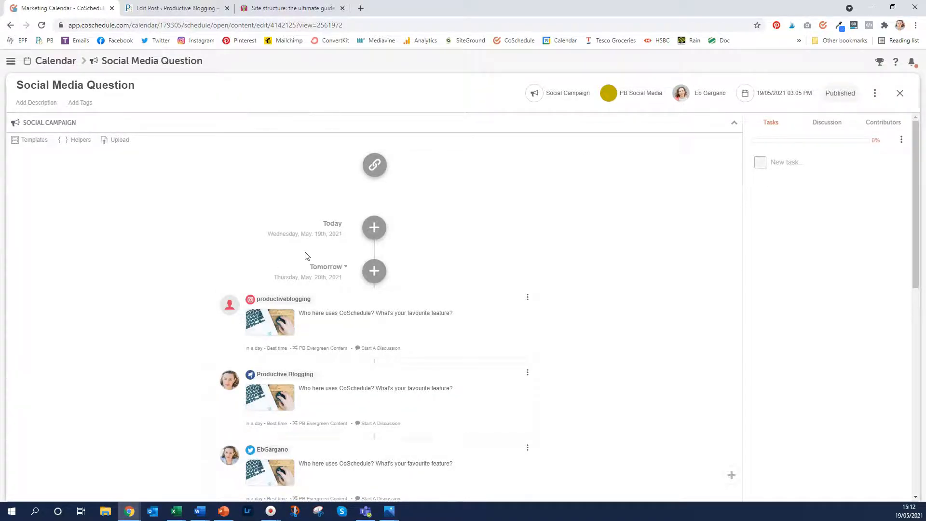
{"action": "scroll", "coordinate": [528, 211], "scroll_direction": "down", "scroll_amount": 2}
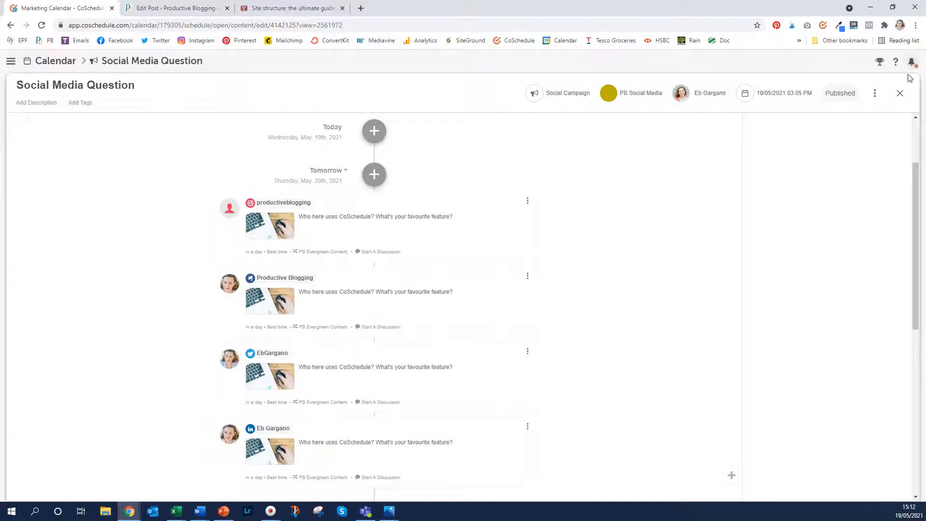
{"action": "left_click", "coordinate": [899, 93]}
{"action": "mouse_move", "coordinate": [449, 237]}
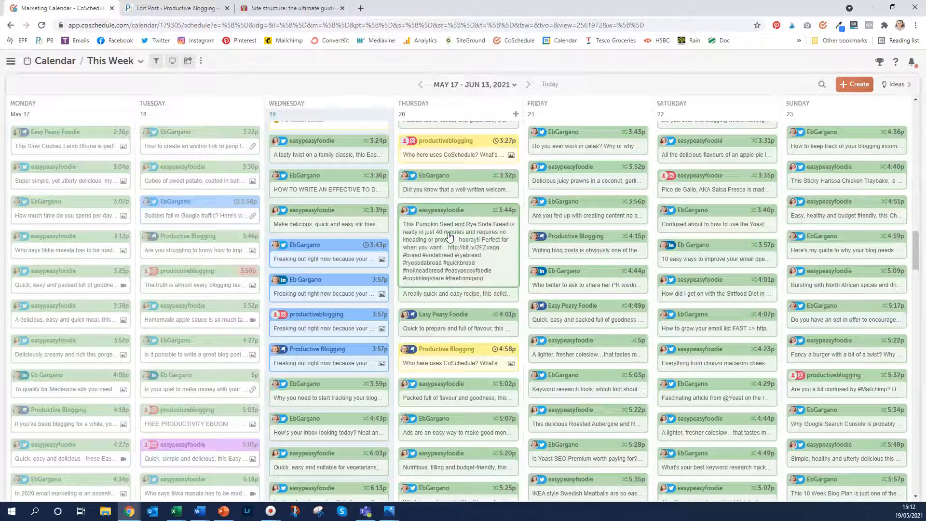
{"action": "scroll", "coordinate": [455, 168], "scroll_direction": "up", "scroll_amount": 4}
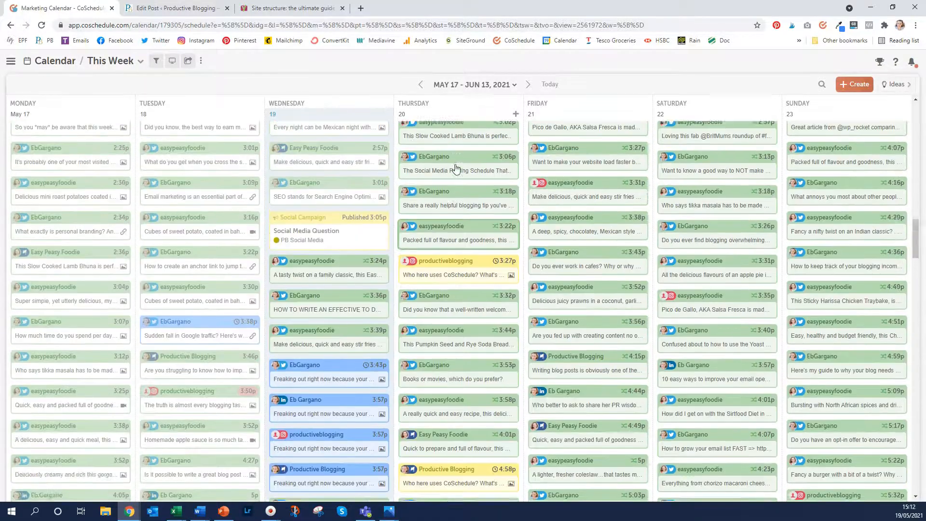
{"action": "scroll", "coordinate": [456, 168], "scroll_direction": "up", "scroll_amount": 8}
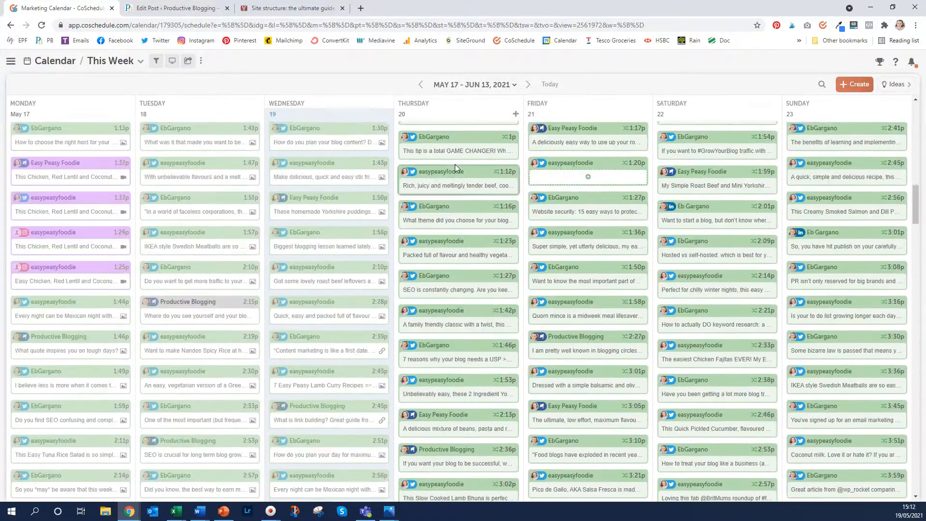
{"action": "scroll", "coordinate": [456, 166], "scroll_direction": "up", "scroll_amount": 12}
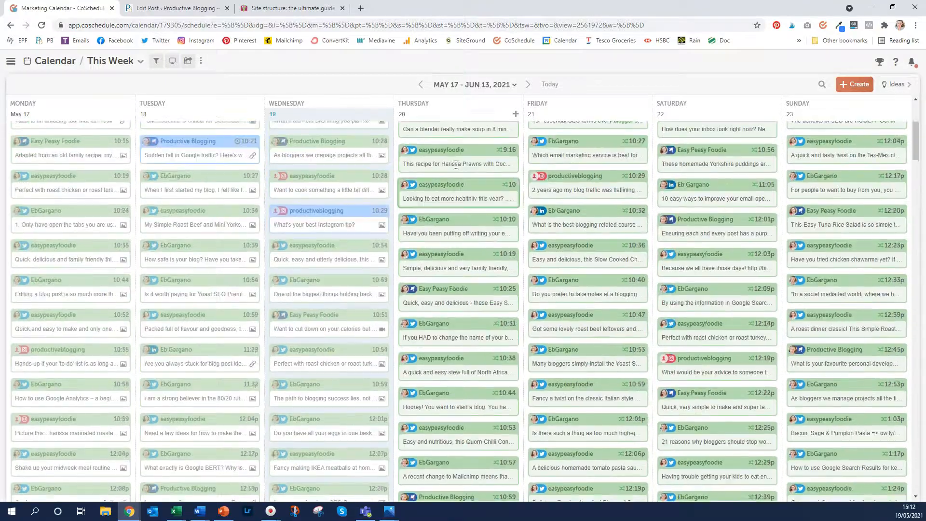
{"action": "scroll", "coordinate": [455, 168], "scroll_direction": "down", "scroll_amount": 15}
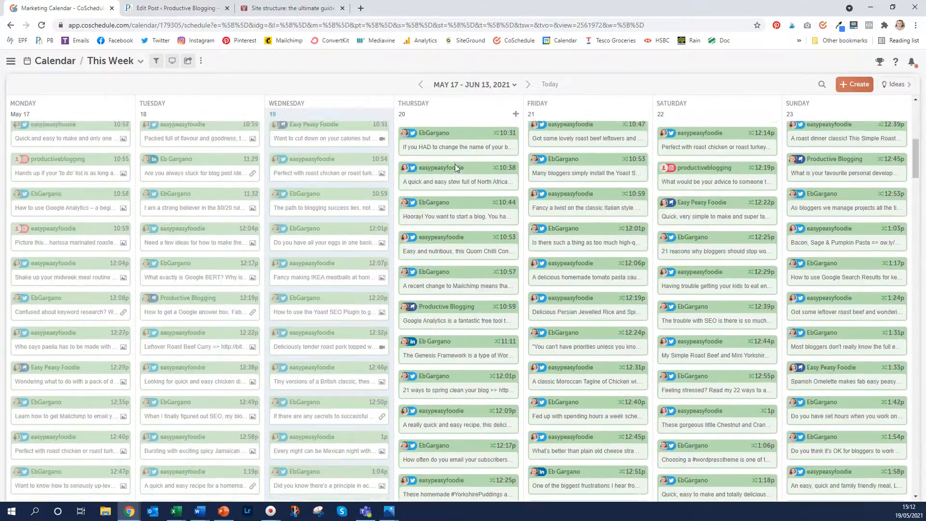
{"action": "scroll", "coordinate": [455, 168], "scroll_direction": "down", "scroll_amount": 15}
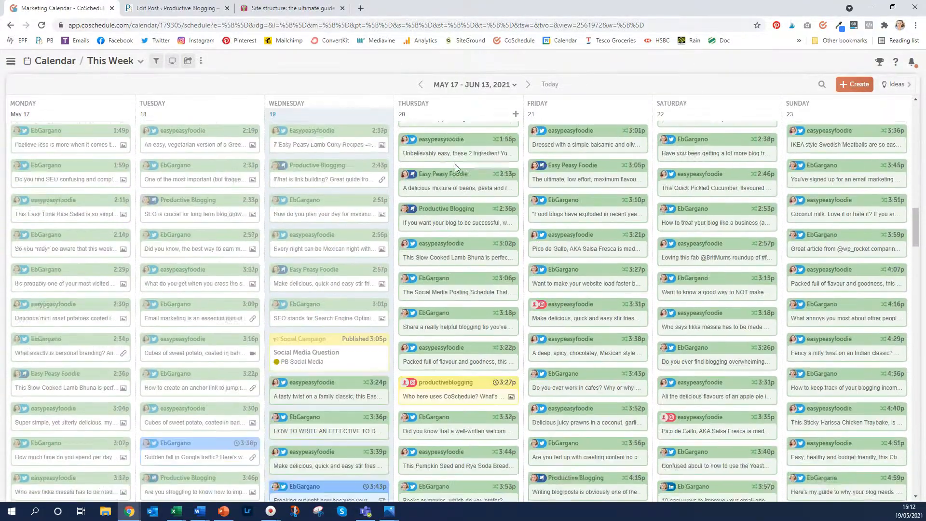
{"action": "scroll", "coordinate": [456, 164], "scroll_direction": "down", "scroll_amount": 1}
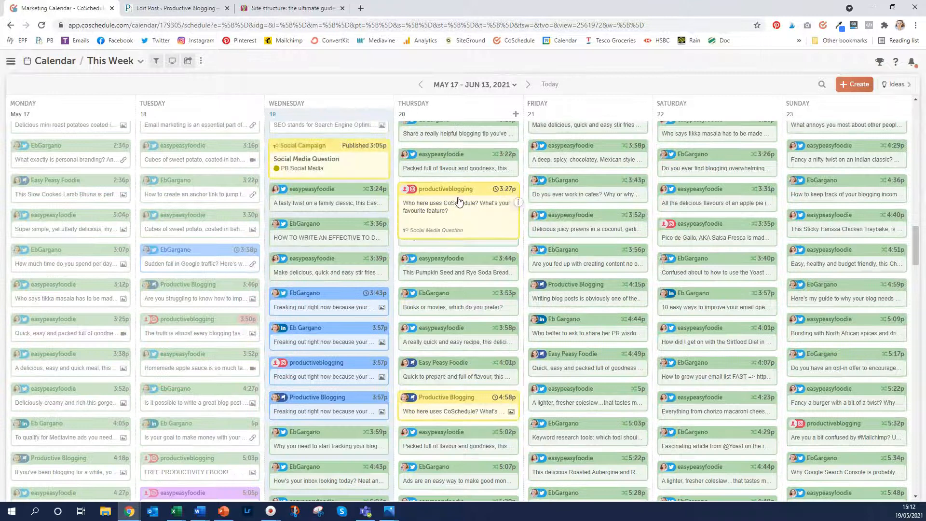
{"action": "mouse_move", "coordinate": [458, 201]}
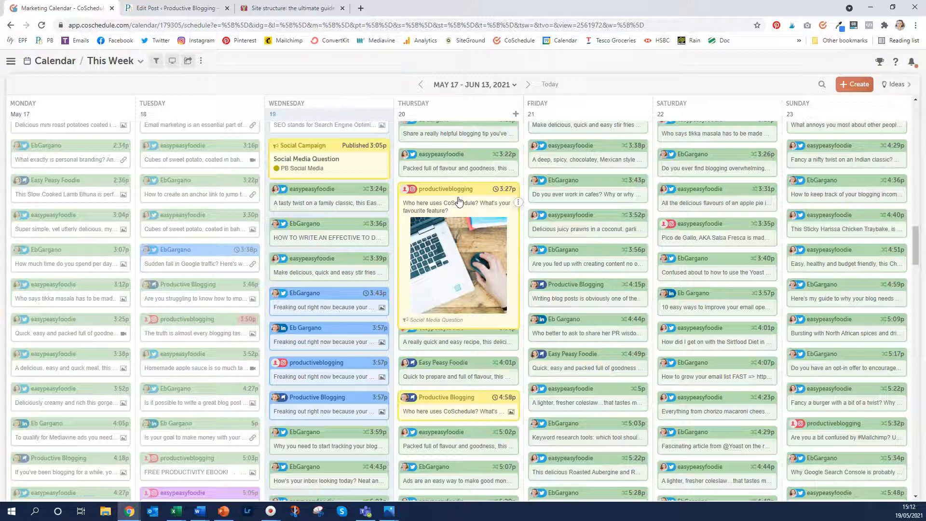
{"action": "scroll", "coordinate": [458, 202], "scroll_direction": "down", "scroll_amount": 2}
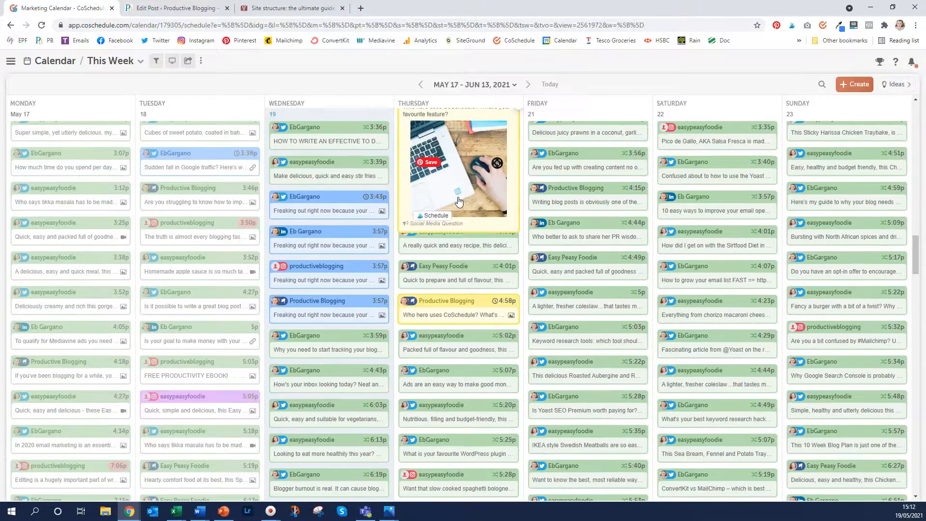
{"action": "scroll", "coordinate": [442, 255], "scroll_direction": "down", "scroll_amount": 4}
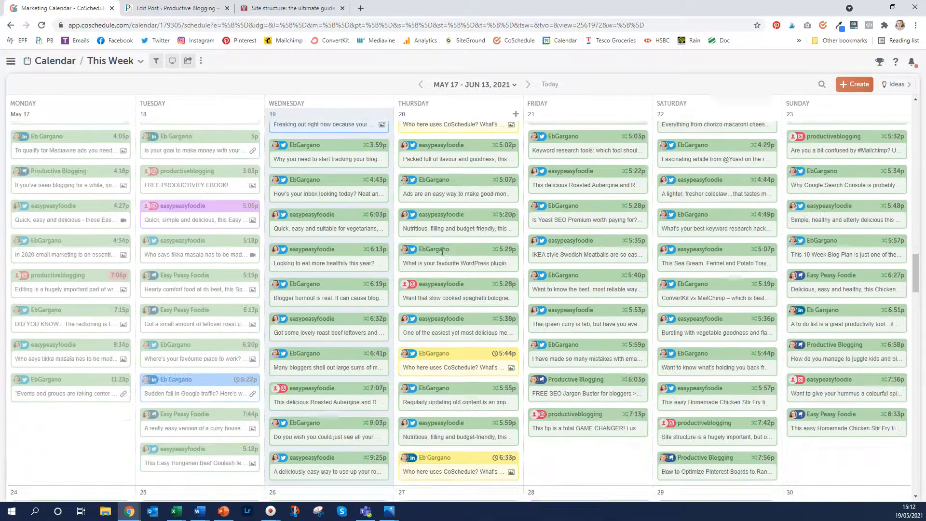
{"action": "mouse_move", "coordinate": [464, 363]}
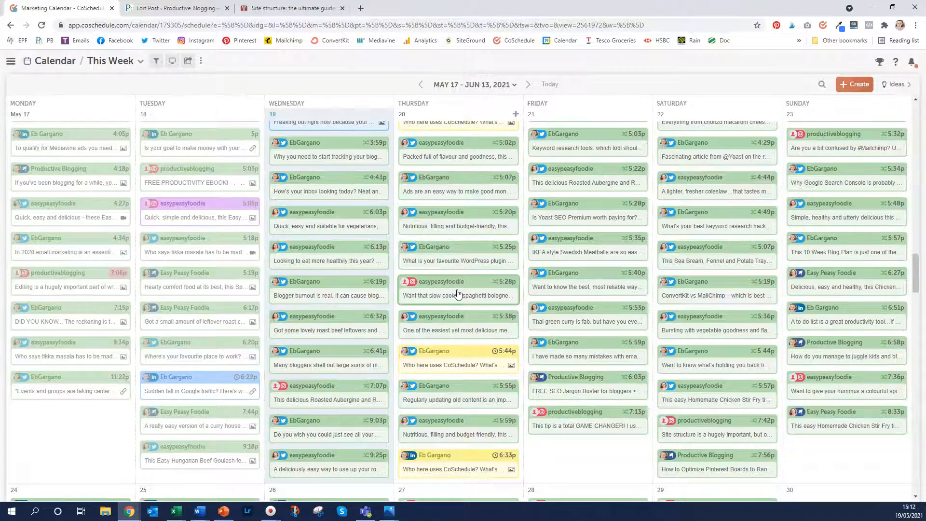
{"action": "scroll", "coordinate": [463, 363], "scroll_direction": "down", "scroll_amount": 3}
{"action": "mouse_move", "coordinate": [478, 326]}
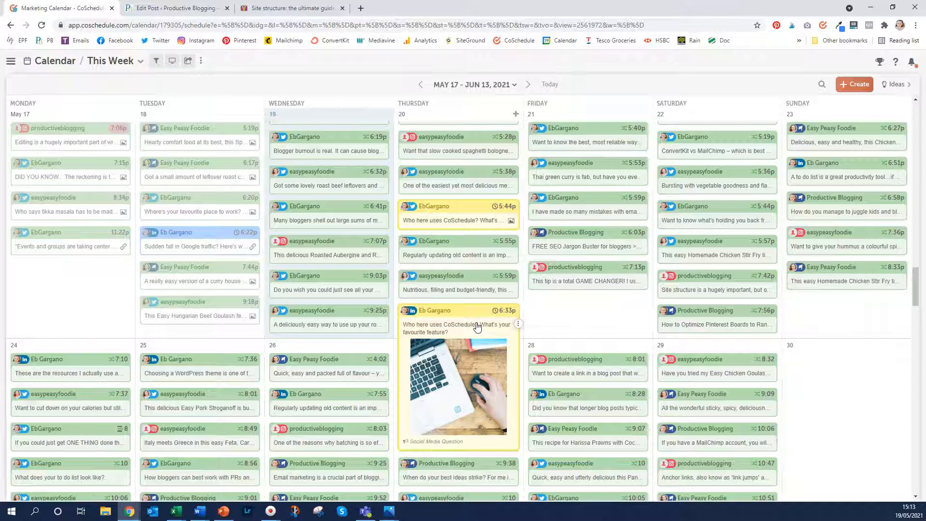
Create a Social Campaign titled 'New social campaign from template' with the PB Social Media colour
{"action": "left_click", "coordinate": [852, 89]}
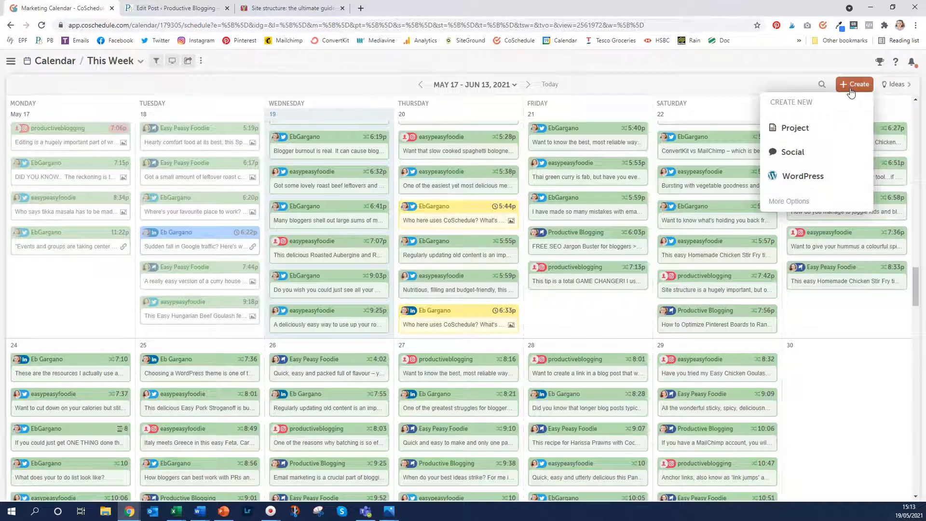
{"action": "left_click", "coordinate": [785, 159]}
{"action": "left_click", "coordinate": [807, 130]}
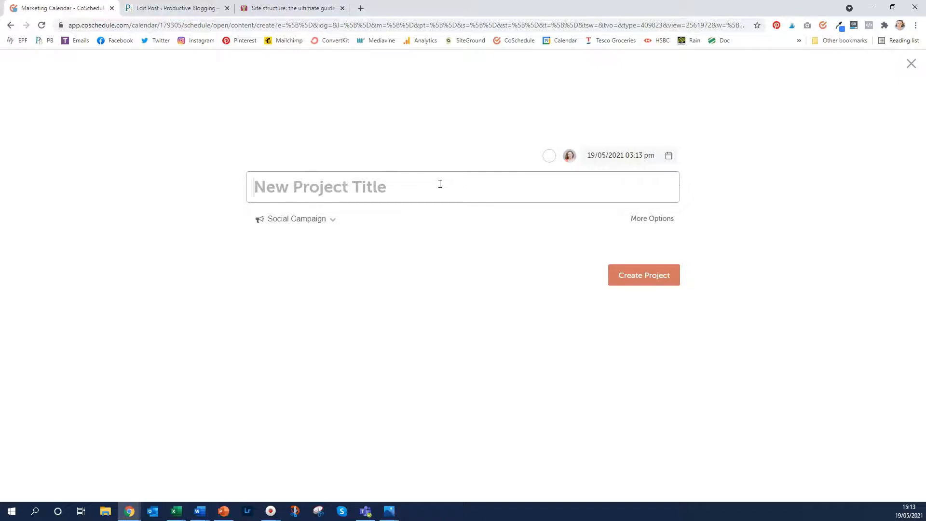
{"action": "type", "text": "New social campaign from template"}
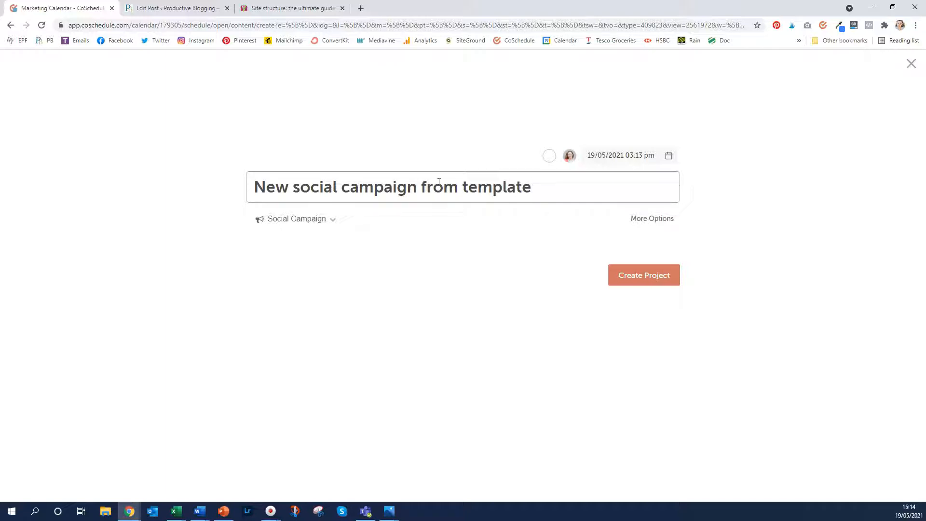
{"action": "left_click", "coordinate": [548, 155]}
{"action": "scroll", "coordinate": [560, 188], "scroll_direction": "down", "scroll_amount": 3}
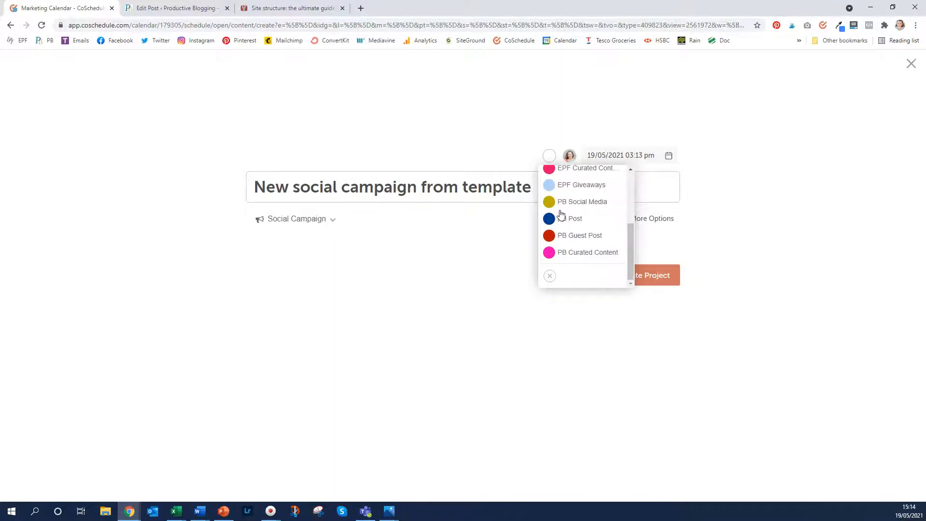
{"action": "left_click", "coordinate": [588, 202]}
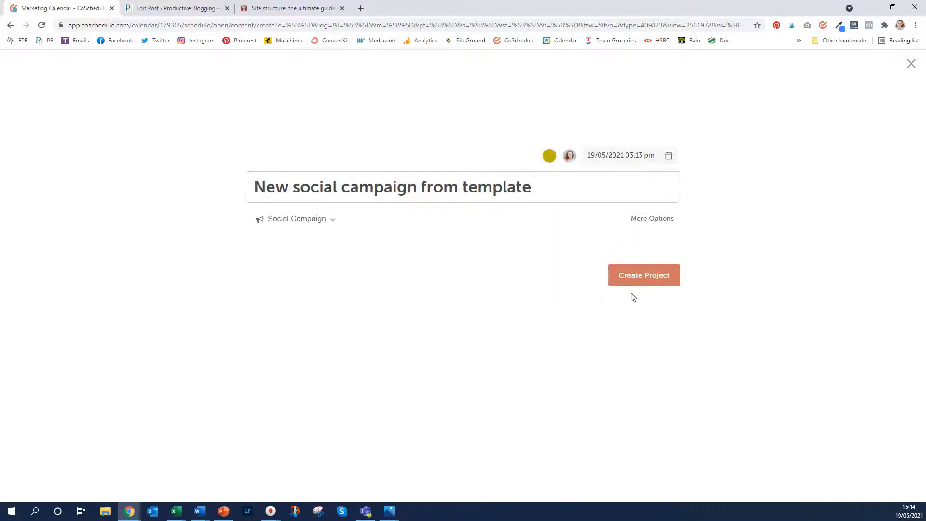
{"action": "left_click", "coordinate": [641, 282]}
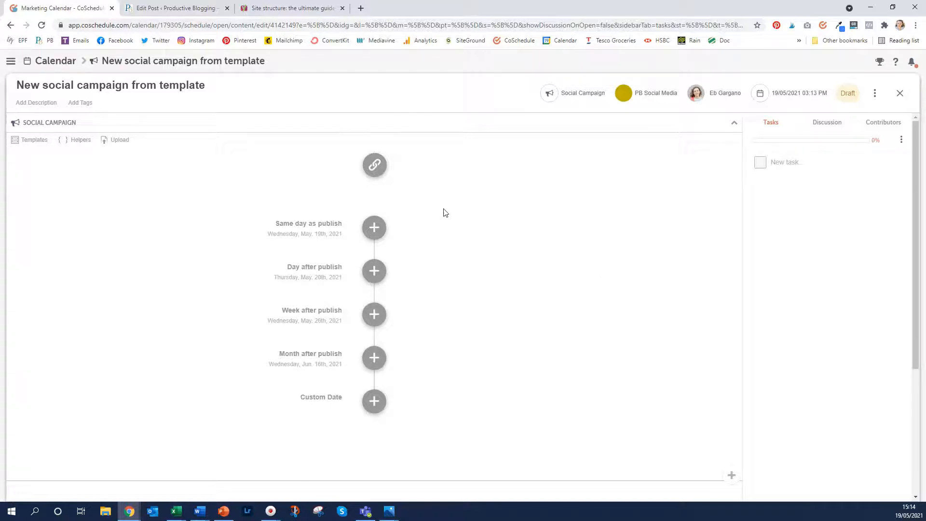
Create a new social template named 'Example 4' from the Templates panel
{"action": "left_click", "coordinate": [31, 141]}
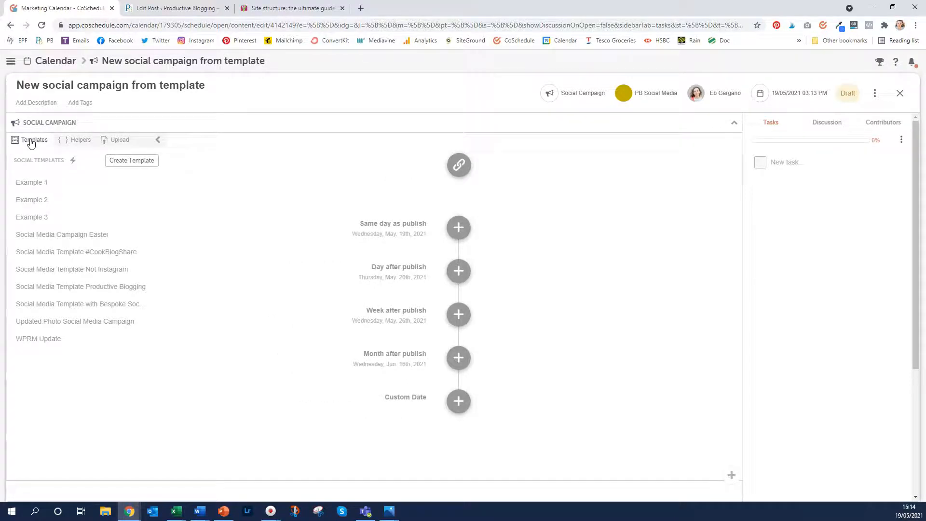
{"action": "left_click", "coordinate": [147, 160]}
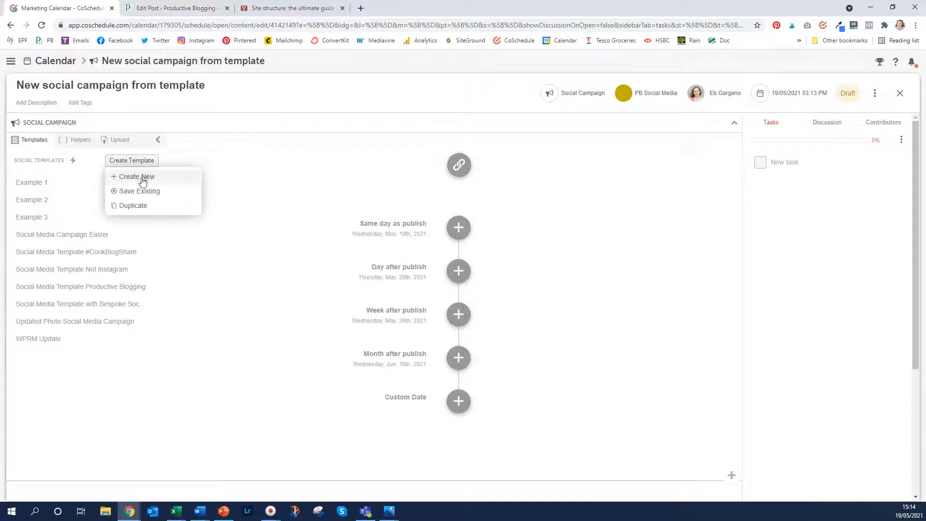
{"action": "left_click", "coordinate": [143, 179]}
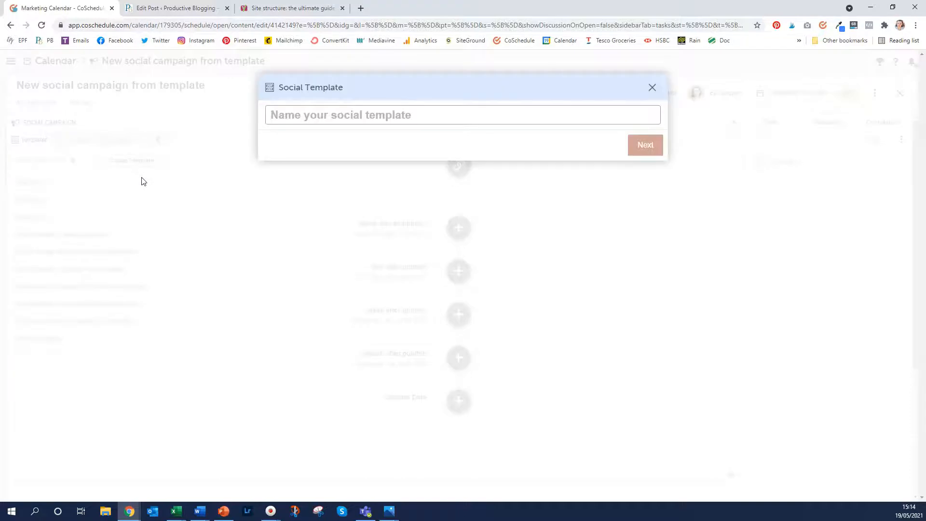
{"action": "type", "text": "Exampl"}
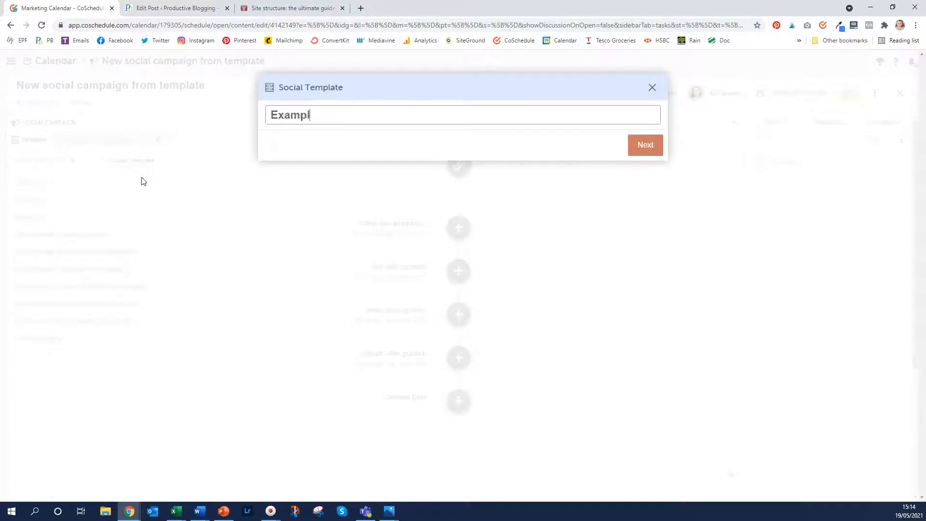
{"action": "type", "text": "e 4"}
{"action": "left_click", "coordinate": [644, 145]}
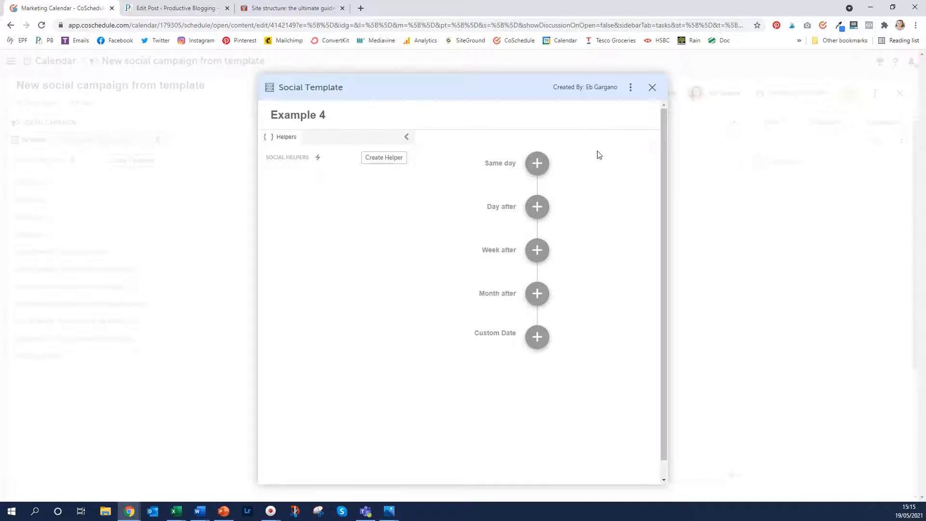
Add a same-day template message addressed to the Easy Peasy Foodie profiles, including Instagram
{"action": "left_click", "coordinate": [538, 162]}
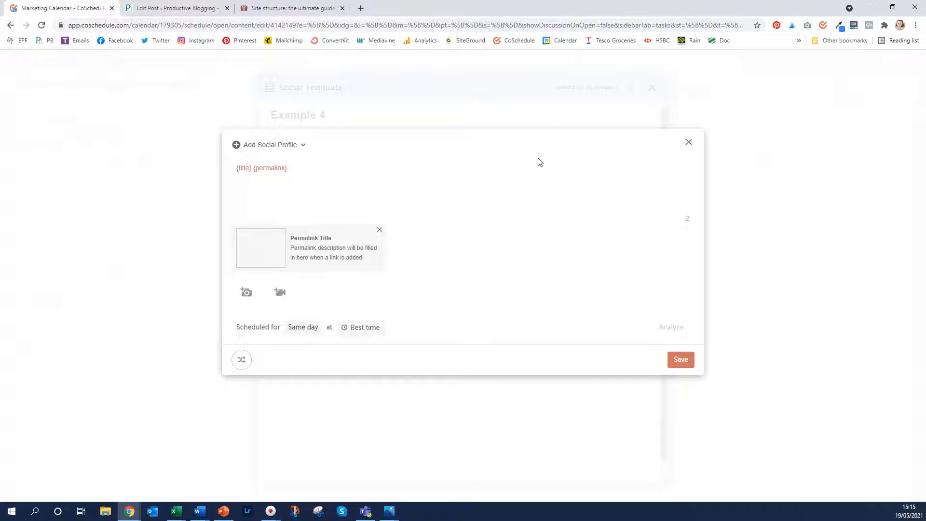
{"action": "left_click", "coordinate": [299, 144]}
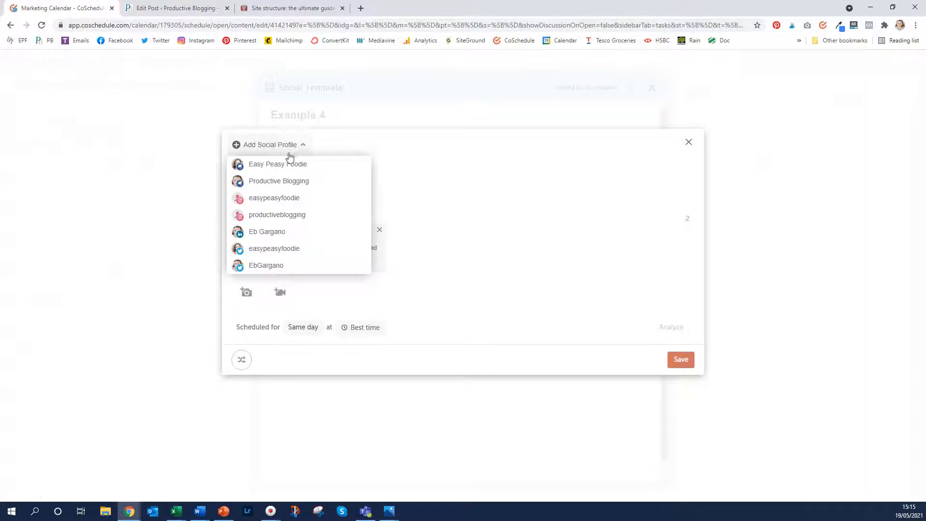
{"action": "left_click", "coordinate": [290, 164]}
{"action": "left_click", "coordinate": [289, 204]}
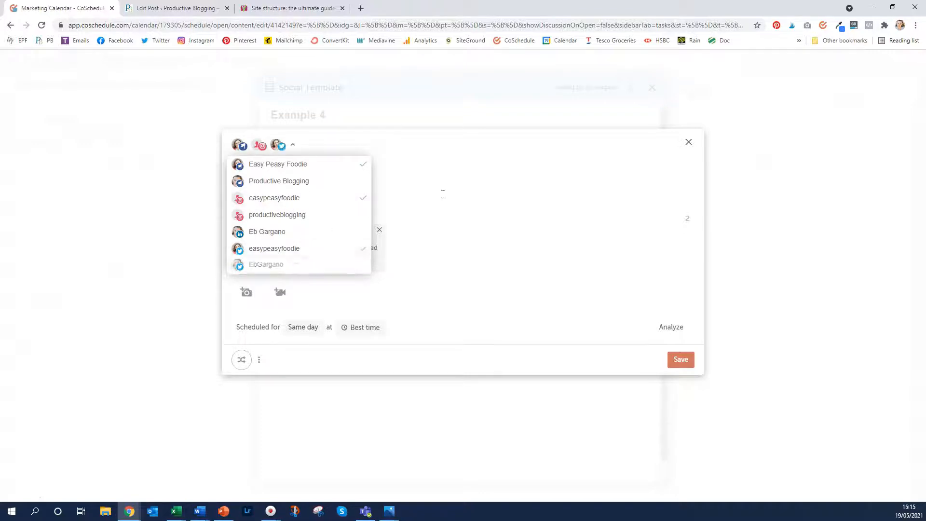
{"action": "left_click", "coordinate": [460, 190]}
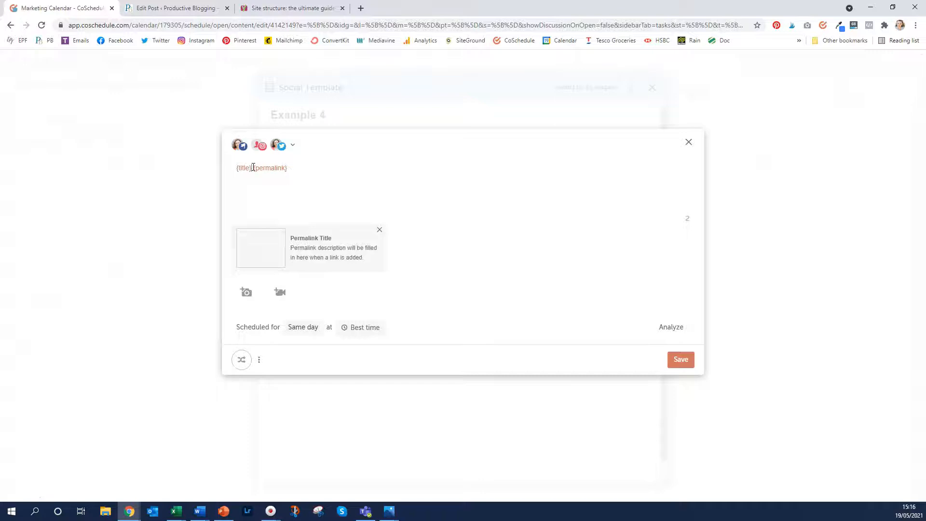
Change the message text to '{excerpt} {permalink}' and remove the link preview card
{"action": "key", "text": "BackSpace"}
{"action": "type", "text": "{"}
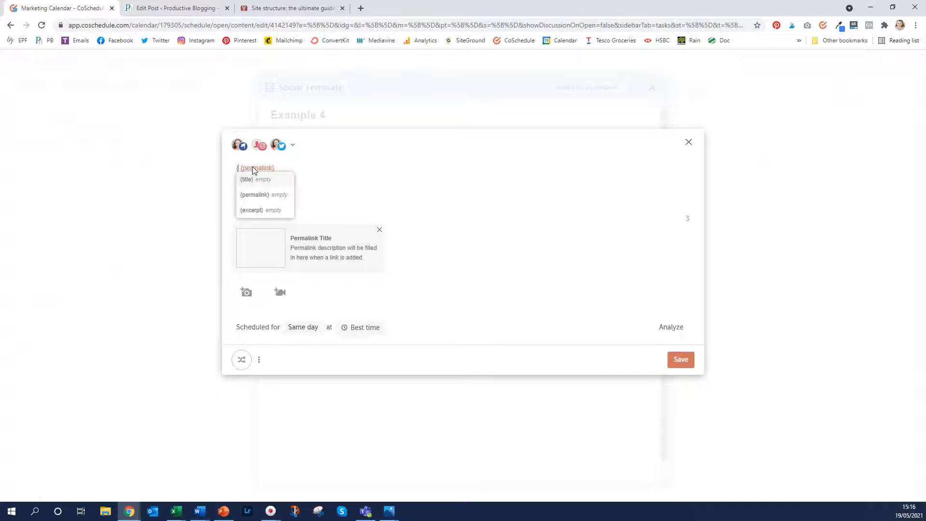
{"action": "left_click", "coordinate": [256, 211]}
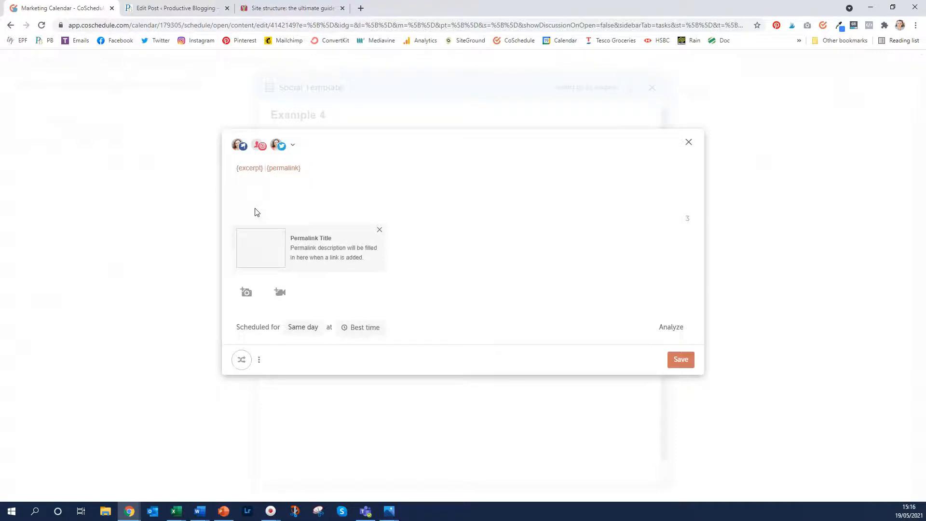
{"action": "key", "text": "Delete"}
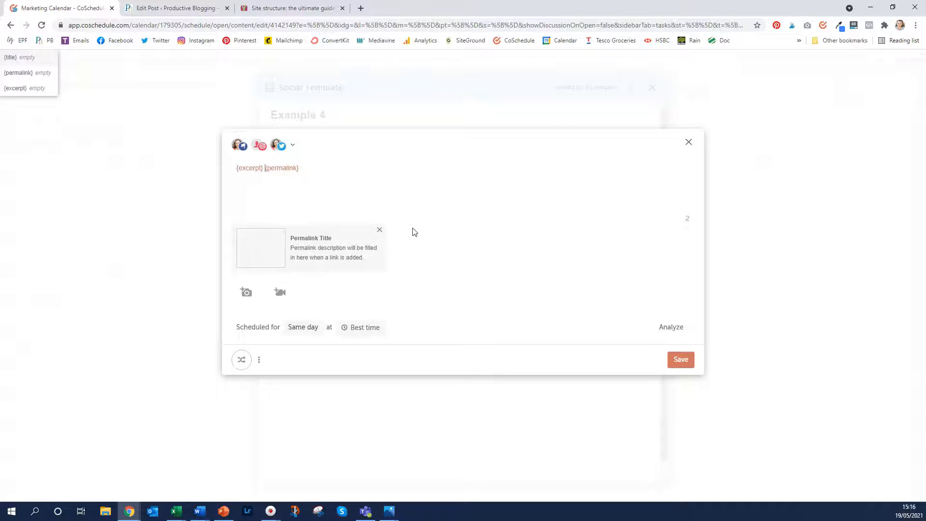
{"action": "left_click", "coordinate": [379, 230]}
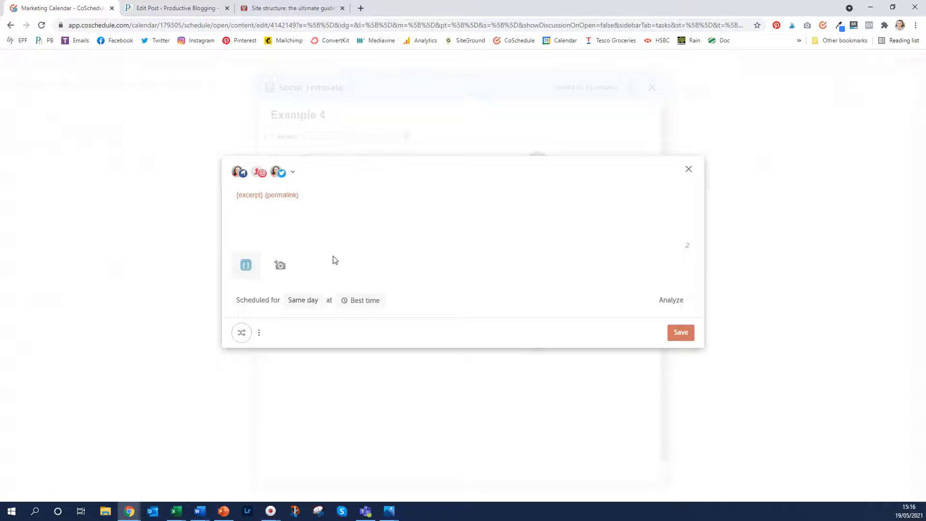
Replace the message's link-image attachment with the template's link-image placeholder image
{"action": "mouse_move", "coordinate": [241, 267]}
{"action": "left_click", "coordinate": [254, 256]}
{"action": "left_click", "coordinate": [244, 265]}
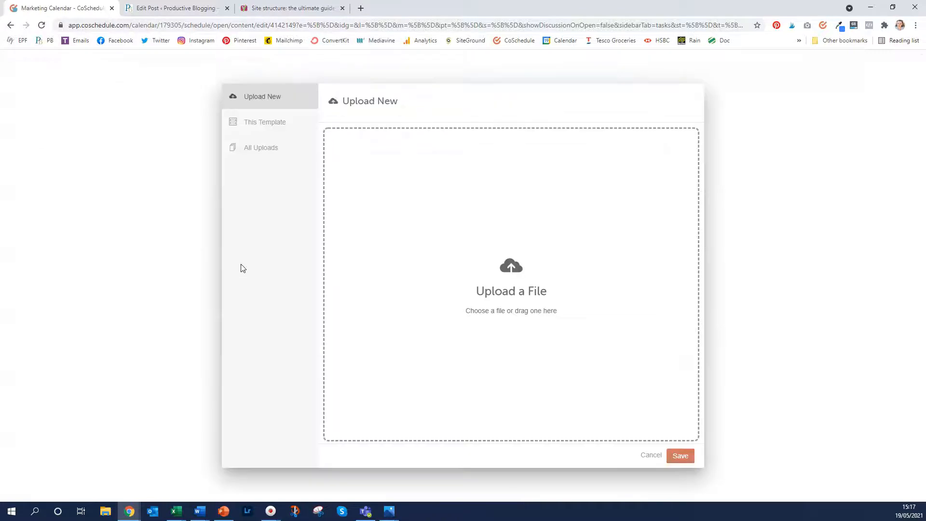
{"action": "left_click", "coordinate": [268, 123]}
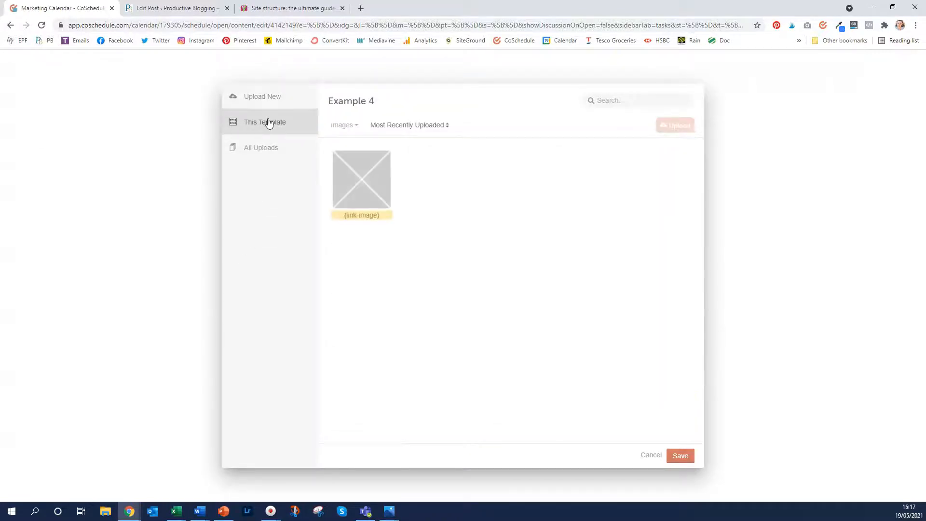
{"action": "left_click", "coordinate": [367, 179]}
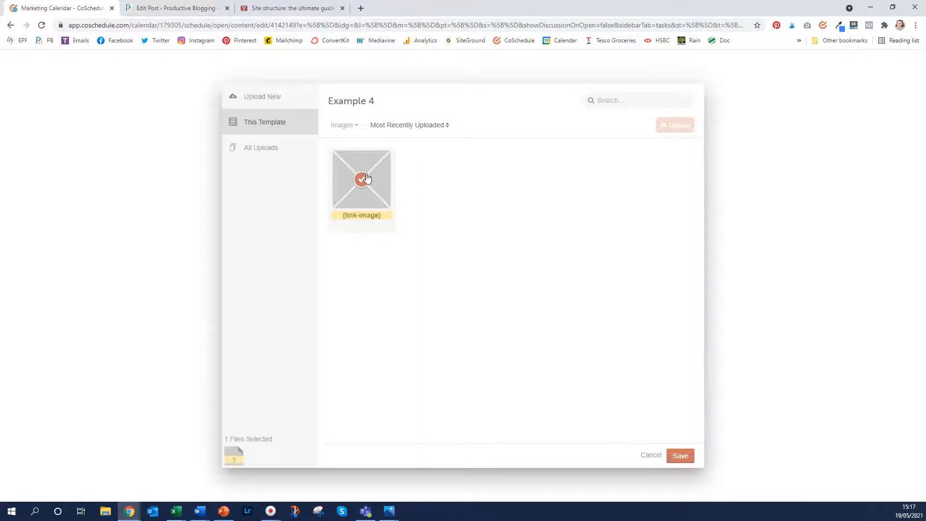
{"action": "left_click", "coordinate": [681, 456]}
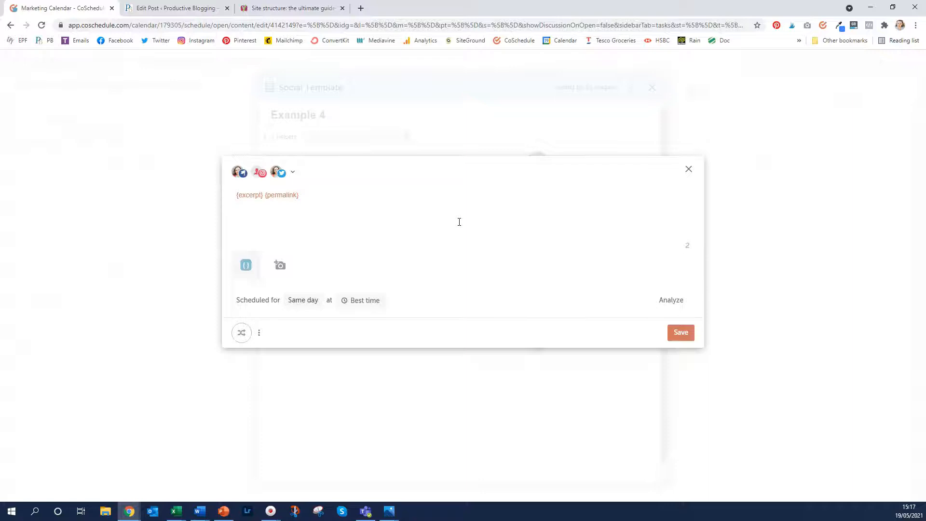
Post the message 3 hours after publishing, requeue it as EPF Evergreen Content, and save
{"action": "left_click", "coordinate": [372, 300]}
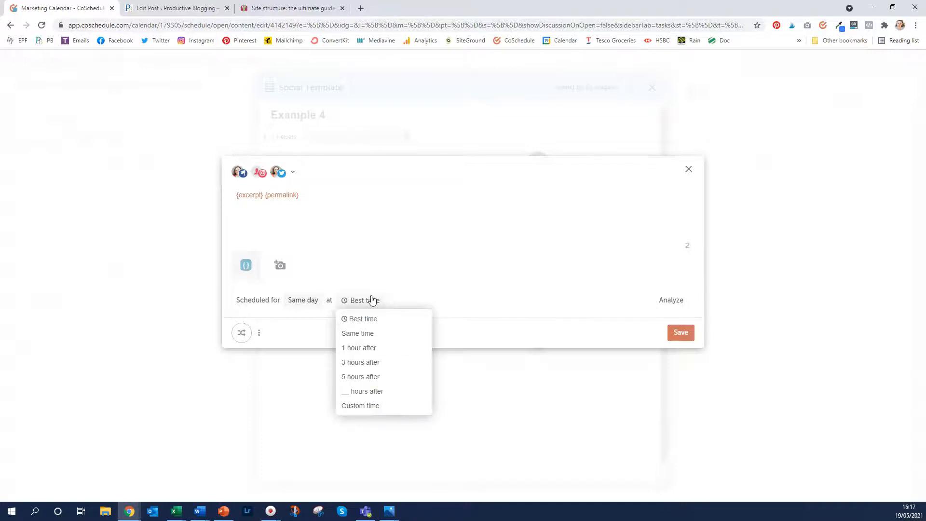
{"action": "left_click", "coordinate": [355, 363]}
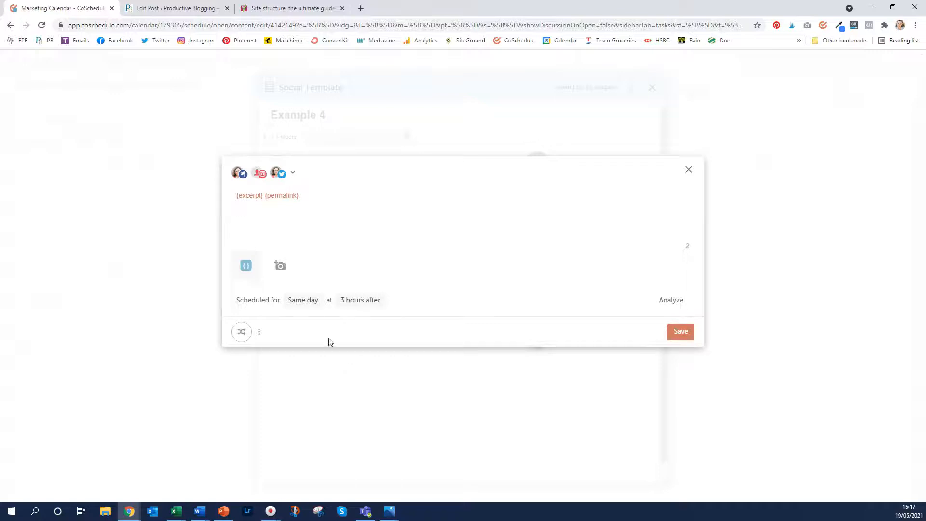
{"action": "left_click", "coordinate": [240, 331]}
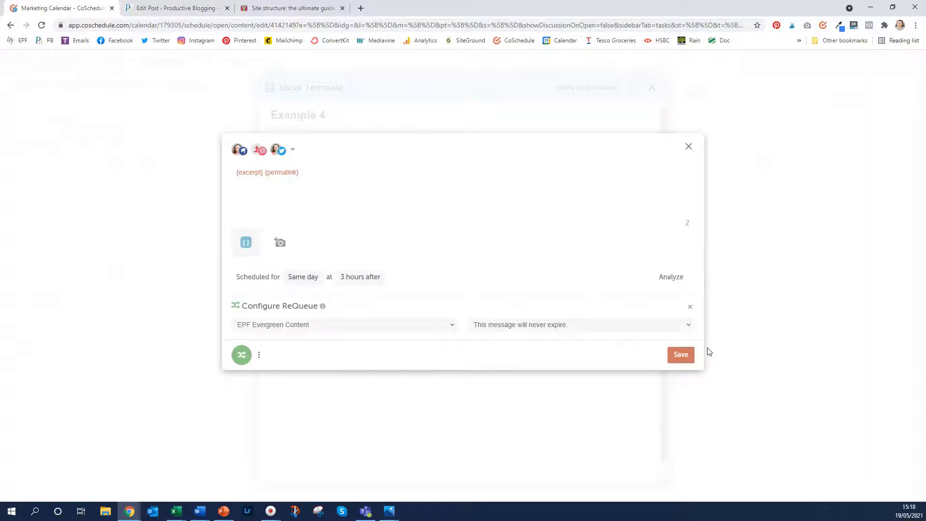
{"action": "left_click", "coordinate": [681, 355]}
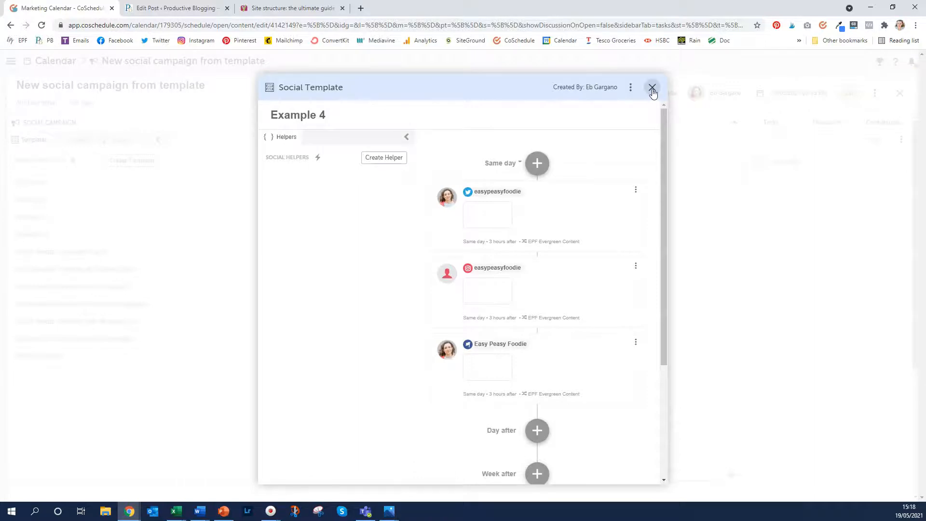
Close the Example 4 template and the social campaign to return to the May 17 – June 13 calendar
{"action": "left_click", "coordinate": [653, 88]}
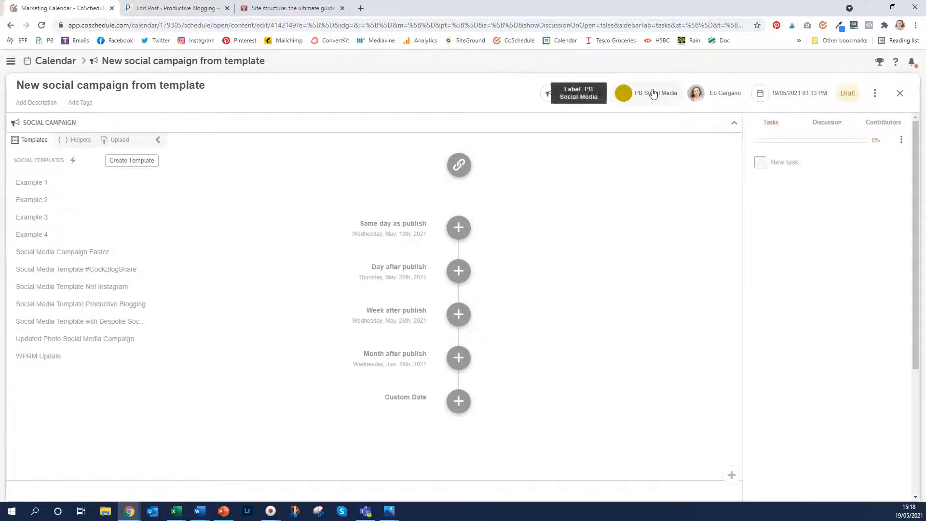
{"action": "left_click", "coordinate": [899, 92]}
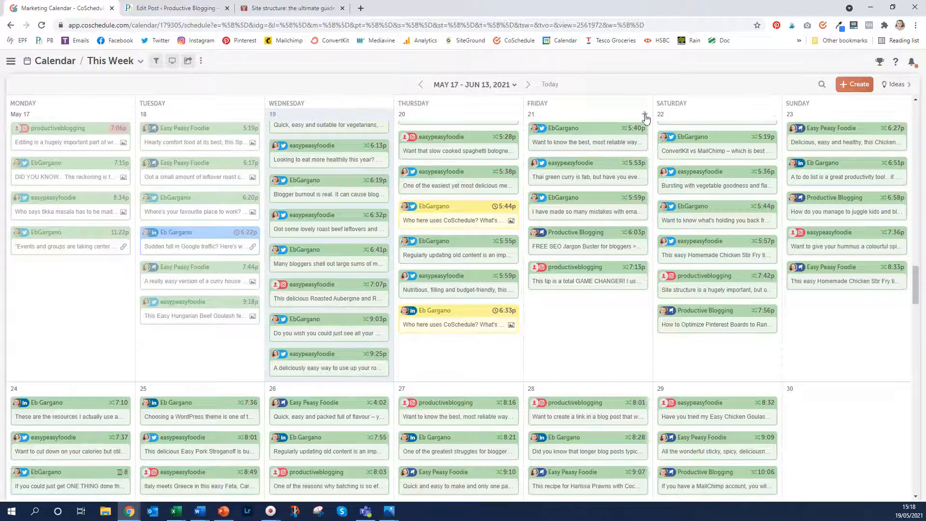
Create a 'Chilli Con Carne' project on Friday 21 with the EPF Recipe colour label
{"action": "left_click", "coordinate": [643, 115]}
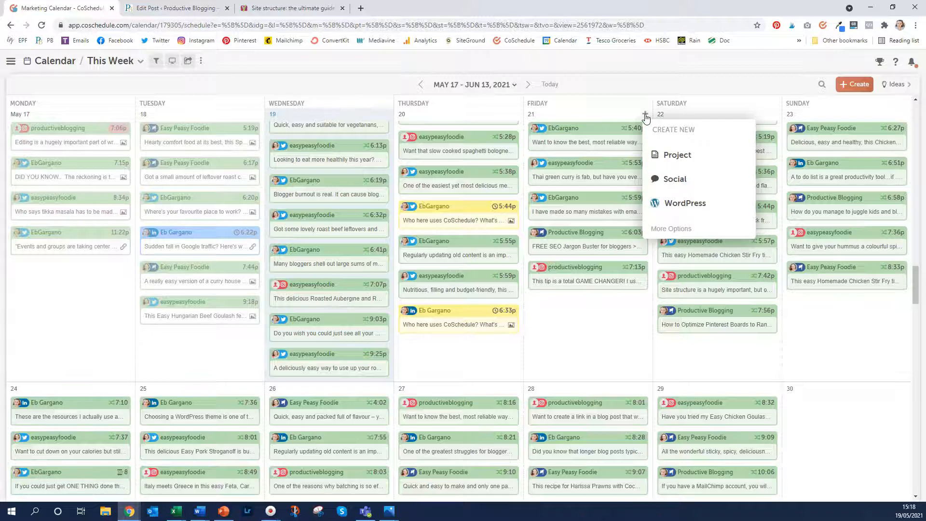
{"action": "left_click", "coordinate": [682, 158]}
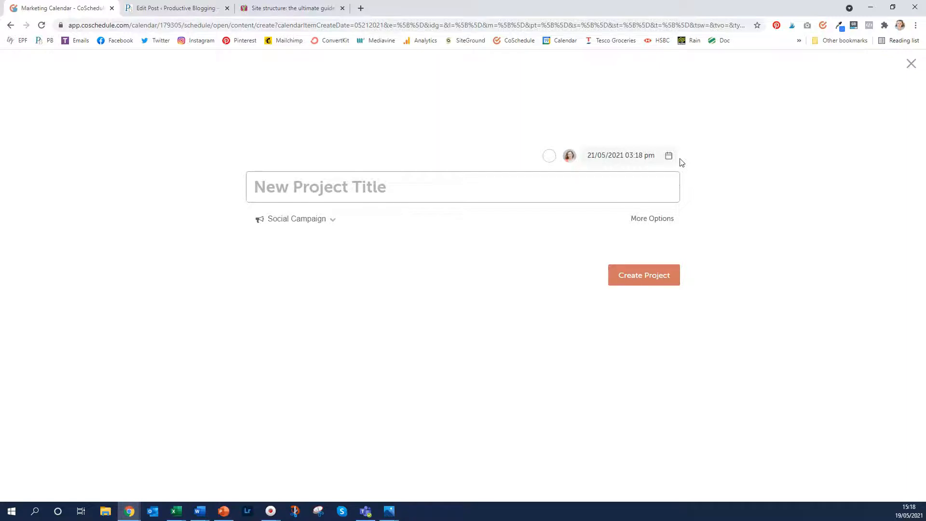
{"action": "type", "text": "Chilli Con Carne"}
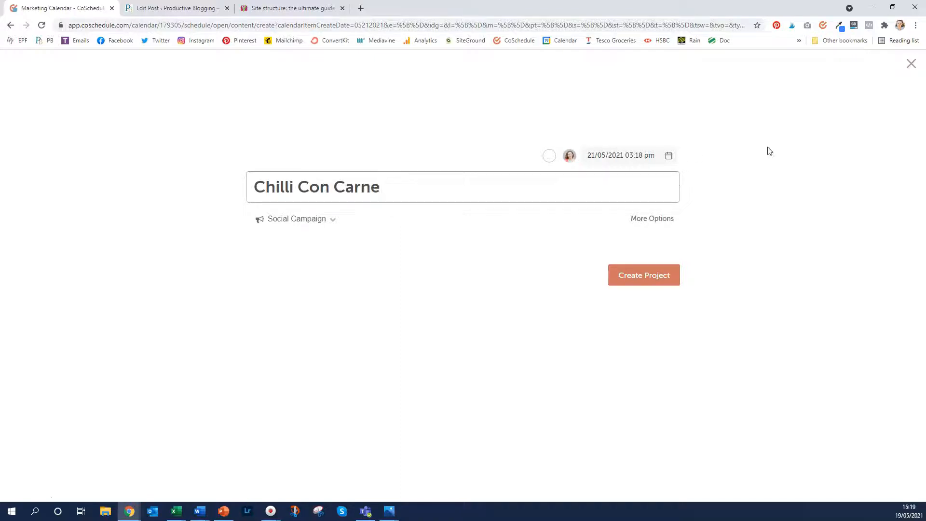
{"action": "left_click", "coordinate": [544, 161]}
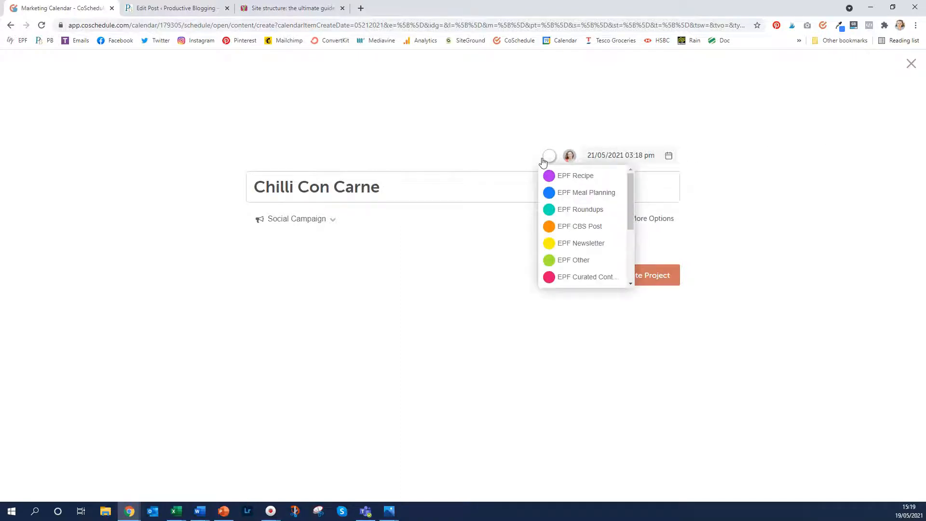
{"action": "left_click", "coordinate": [576, 176]}
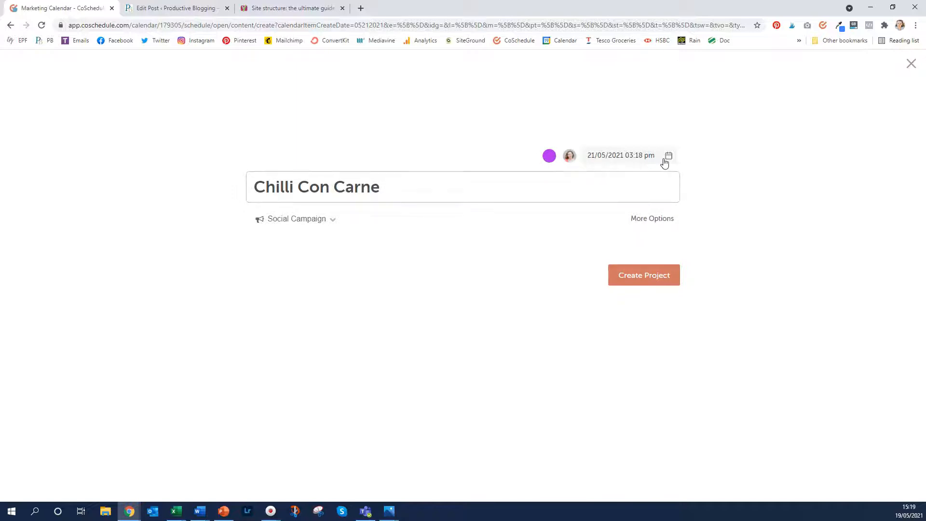
{"action": "left_click", "coordinate": [650, 275]}
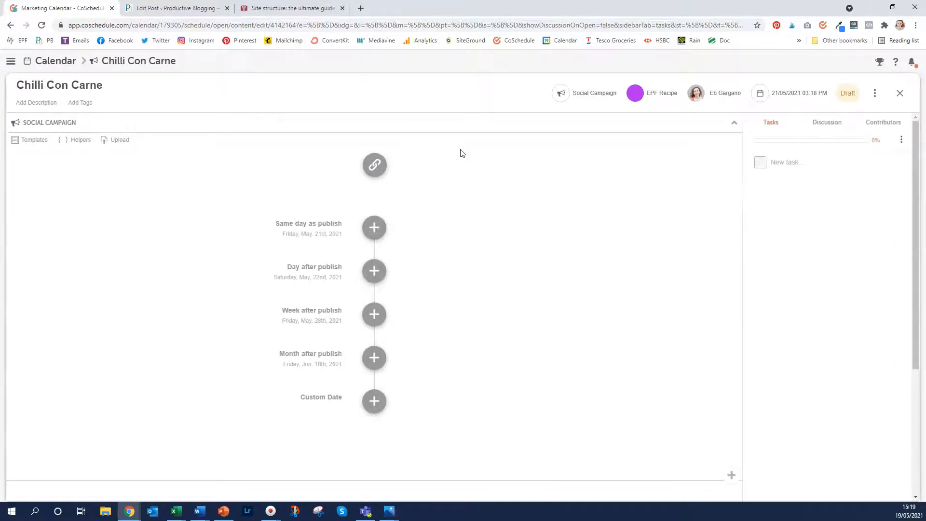
Apply the Example 4 template to the campaign and open the Add a link field
{"action": "left_click", "coordinate": [29, 143]}
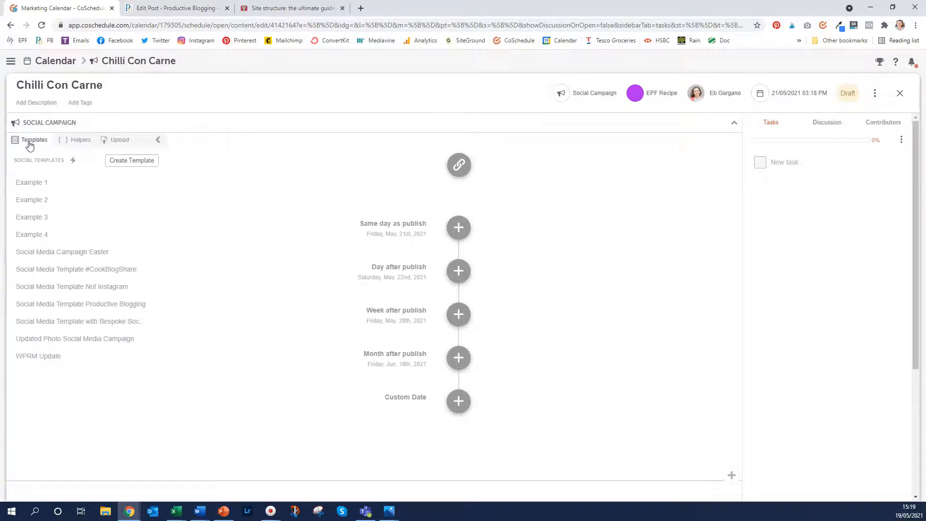
{"action": "left_click", "coordinate": [28, 237]}
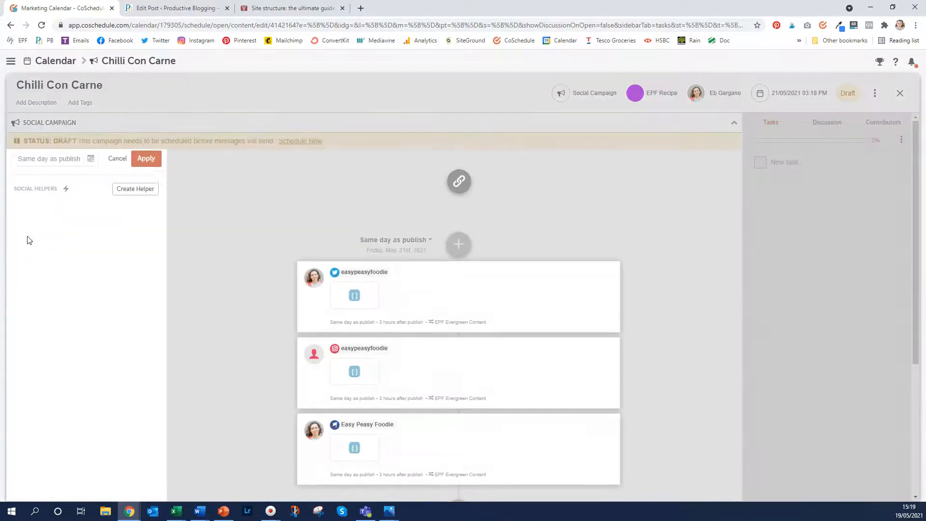
{"action": "left_click", "coordinate": [147, 163]}
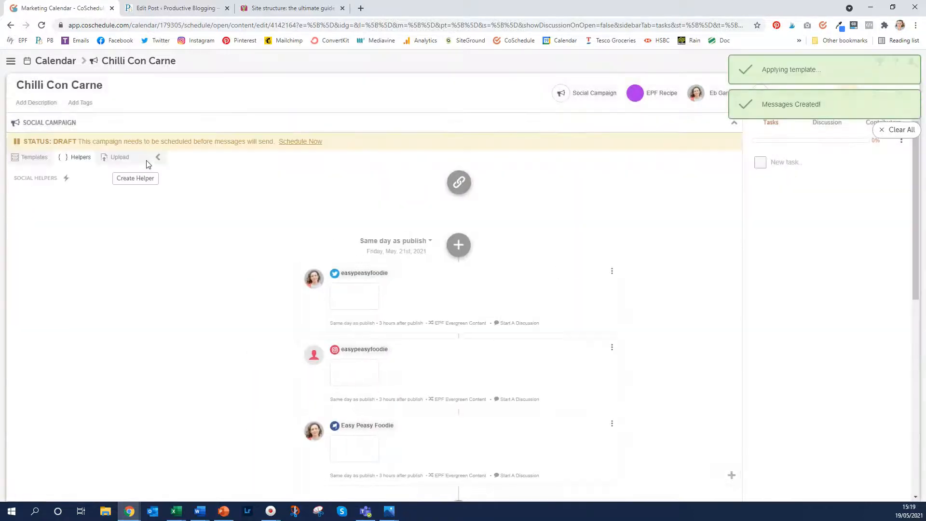
{"action": "left_click", "coordinate": [464, 182]}
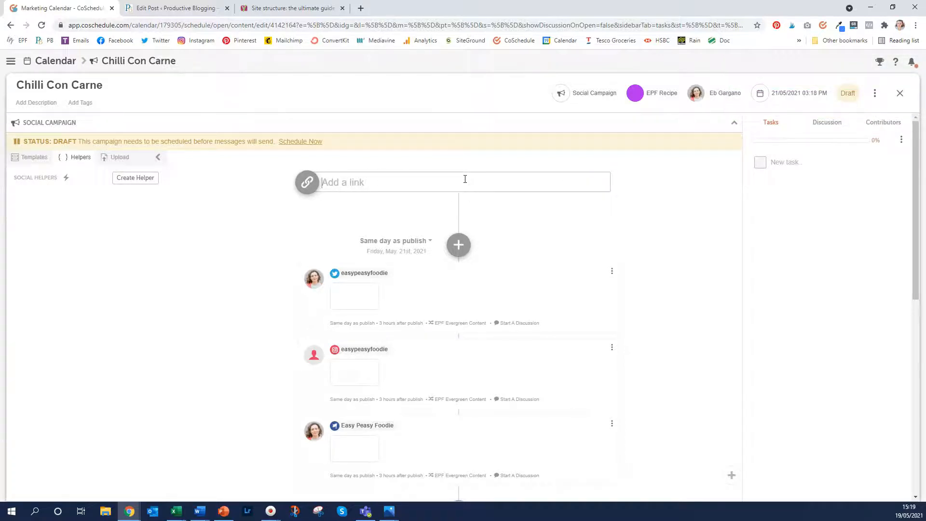
Open the Easy Peasy Chilli Con Carne recipe post in a new tab and copy its URL
{"action": "left_click", "coordinate": [360, 8]}
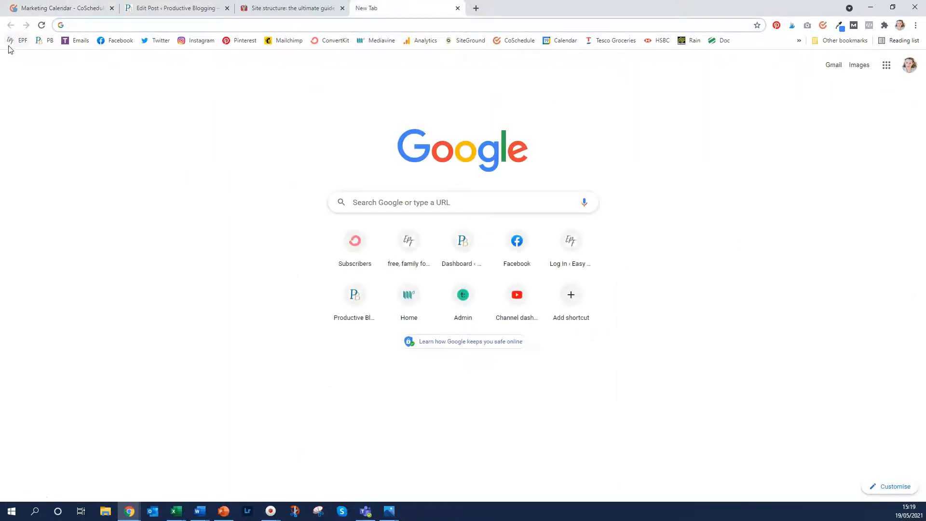
{"action": "left_click", "coordinate": [15, 40]}
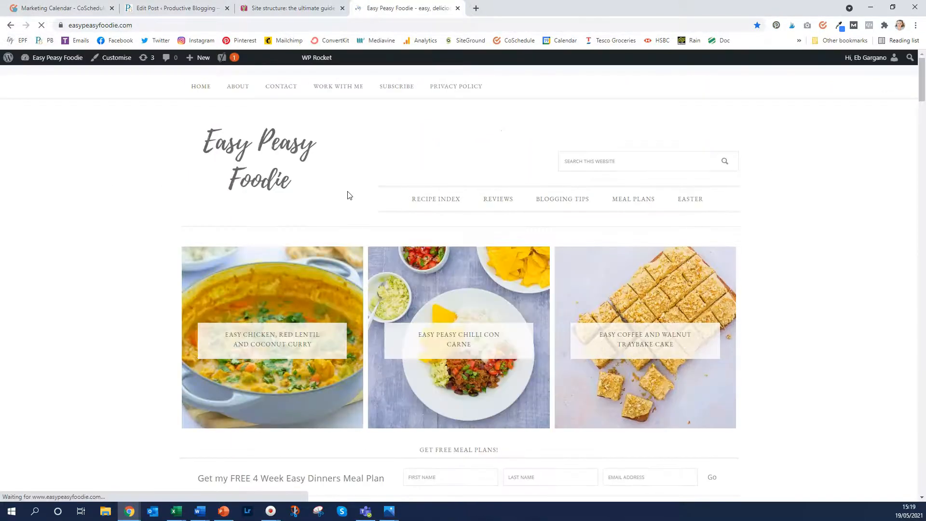
{"action": "left_click", "coordinate": [465, 296]}
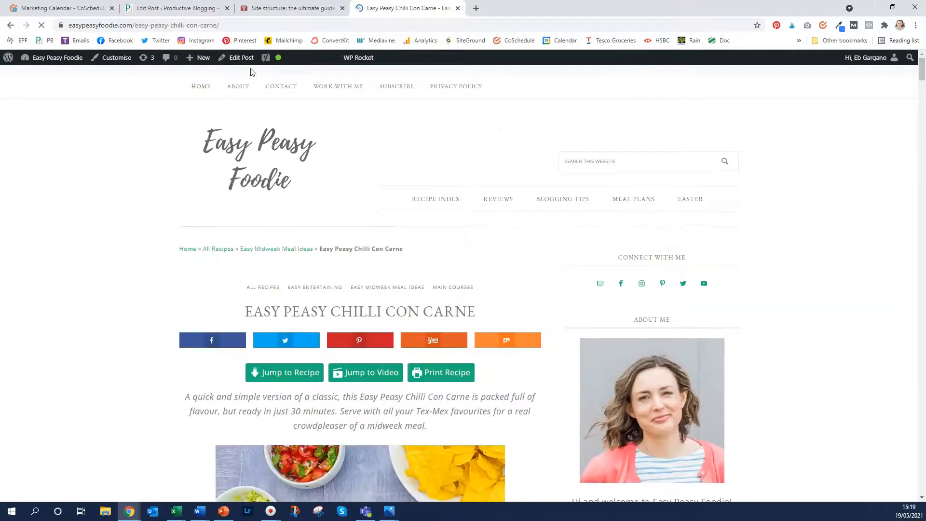
{"action": "left_click", "coordinate": [248, 24]}
{"action": "key", "text": "ctrl+c"}
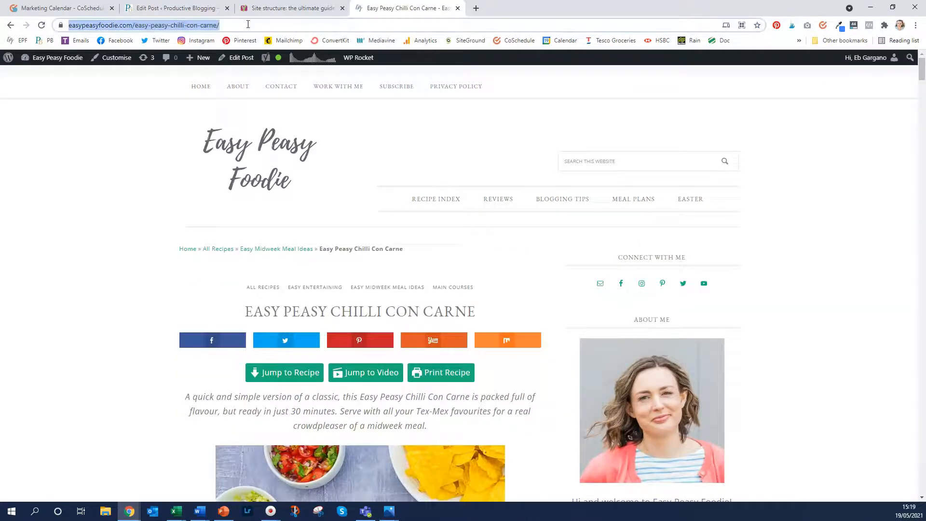
{"action": "left_click", "coordinate": [97, 8]}
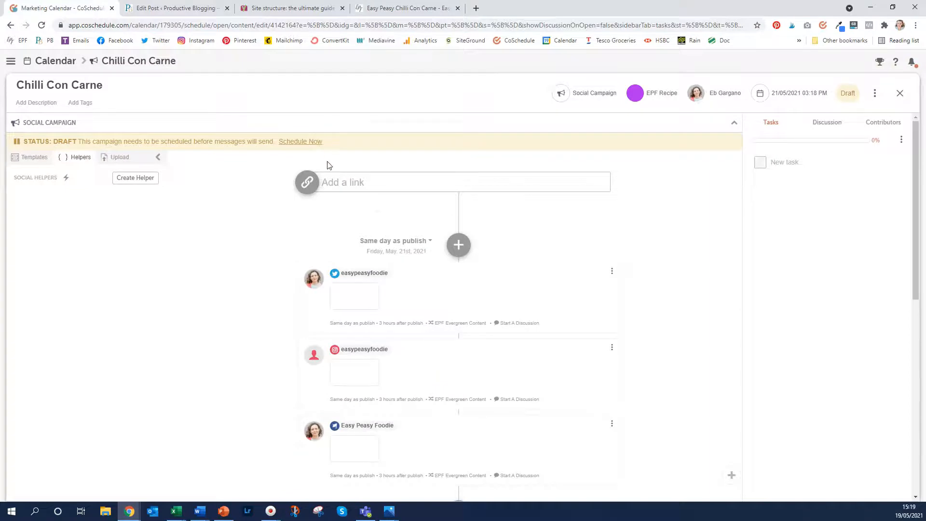
Paste the recipe URL as the campaign link and review the three filled messages
{"action": "key", "text": "ctrl+v"}
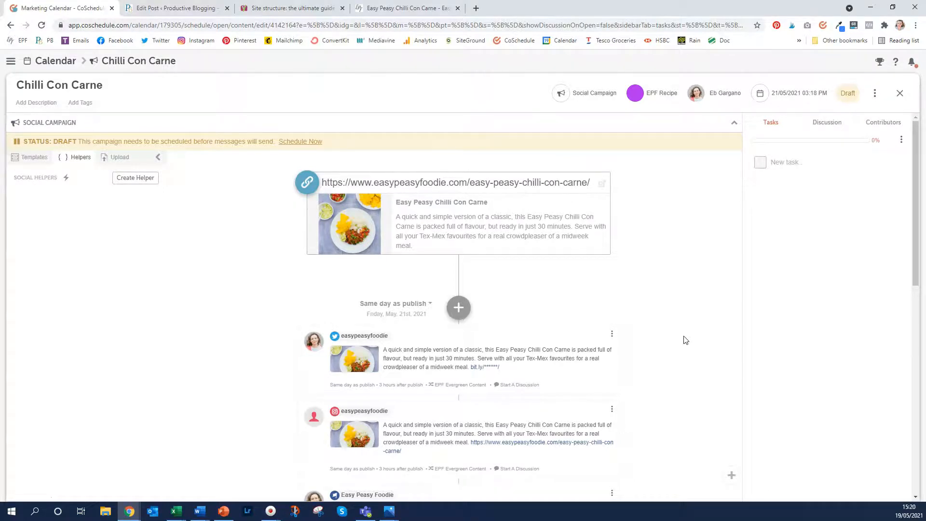
{"action": "scroll", "coordinate": [685, 340], "scroll_direction": "down", "scroll_amount": 2}
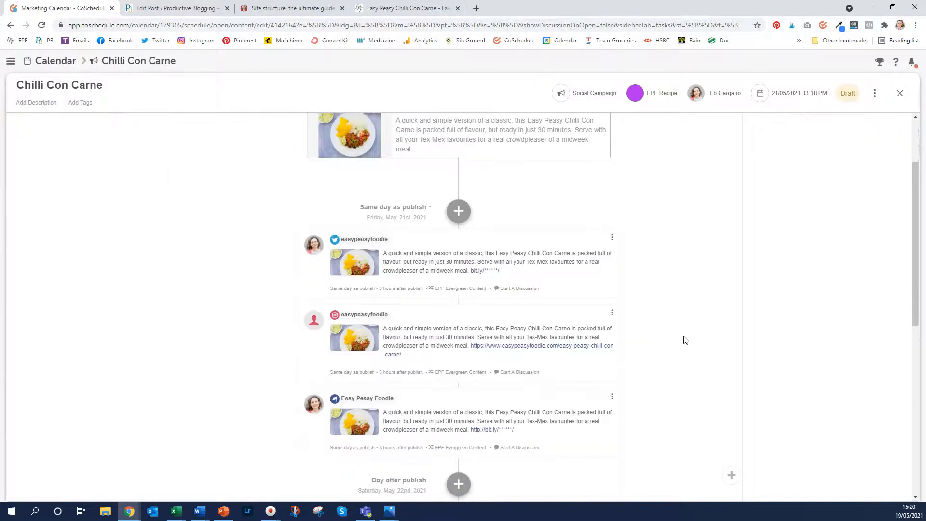
{"action": "scroll", "coordinate": [685, 340], "scroll_direction": "down", "scroll_amount": 1}
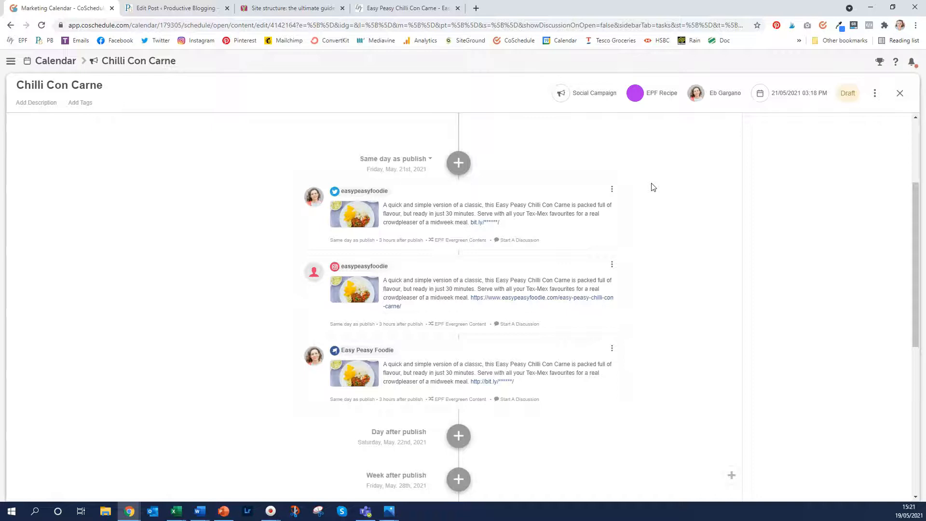
Delete the Chilli Con Carne social campaign project and confirm Delete Project
{"action": "scroll", "coordinate": [652, 187], "scroll_direction": "up", "scroll_amount": 3}
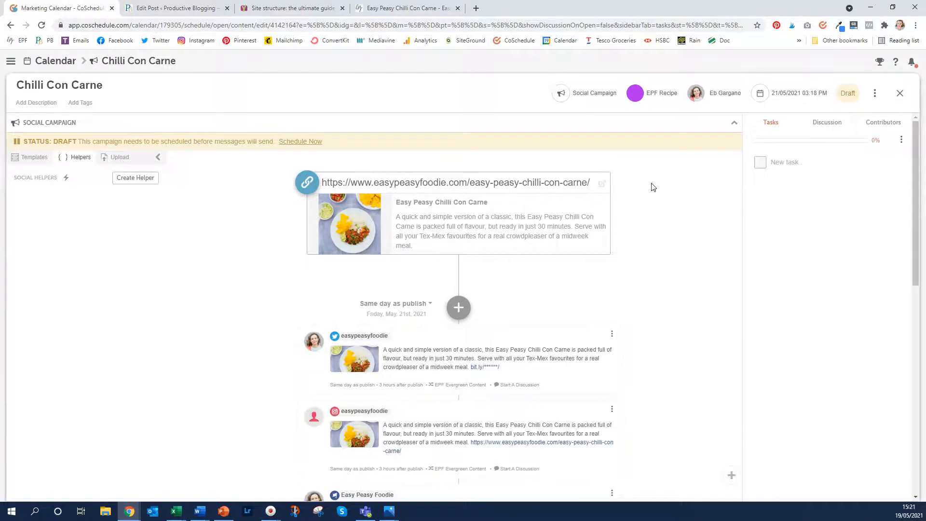
{"action": "left_click", "coordinate": [877, 96]}
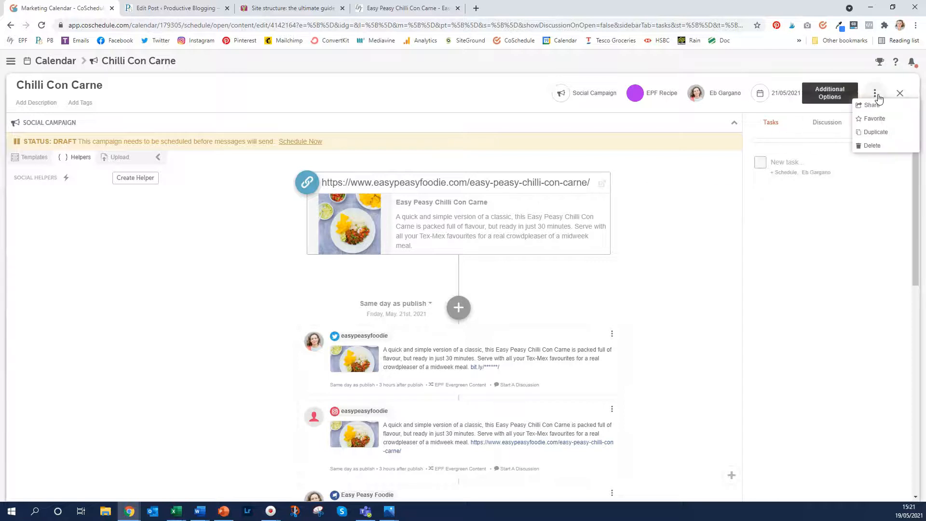
{"action": "left_click", "coordinate": [872, 146]}
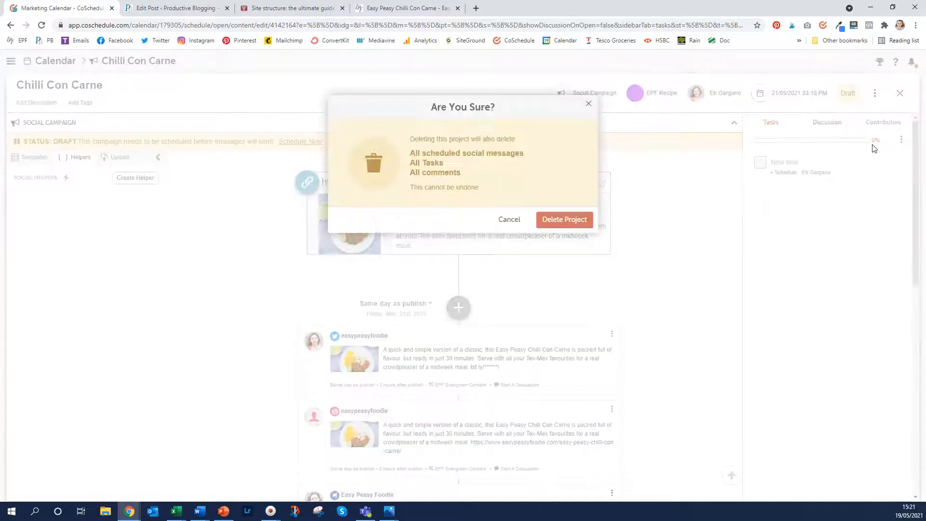
{"action": "left_click", "coordinate": [569, 230]}
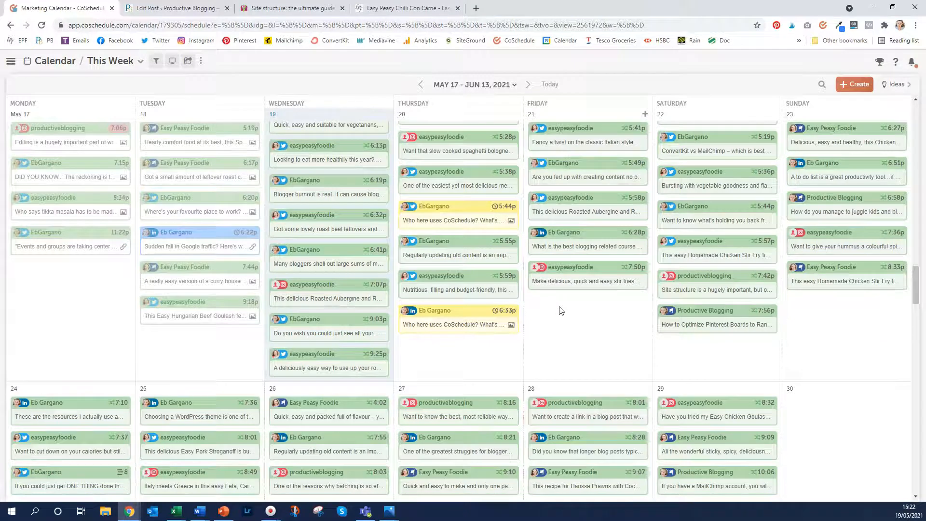
Create a new project titled 'Bespoke Social Helpers Template'
{"action": "left_click", "coordinate": [854, 85]}
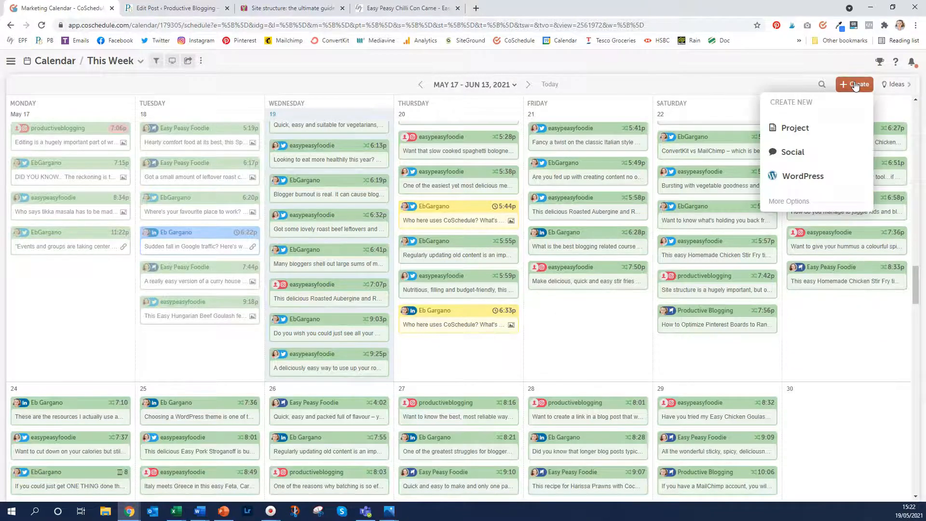
{"action": "left_click", "coordinate": [786, 129]}
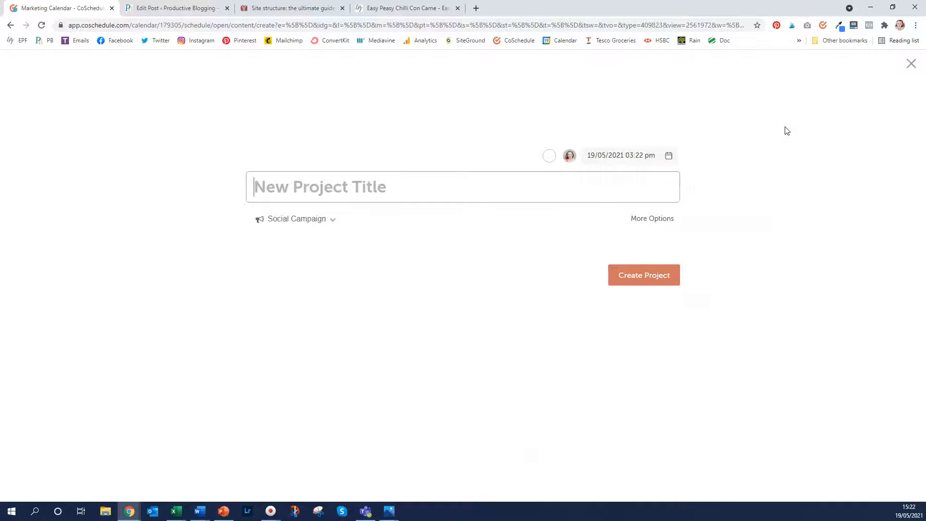
{"action": "type", "text": "Bespoke Social Helpers Template"}
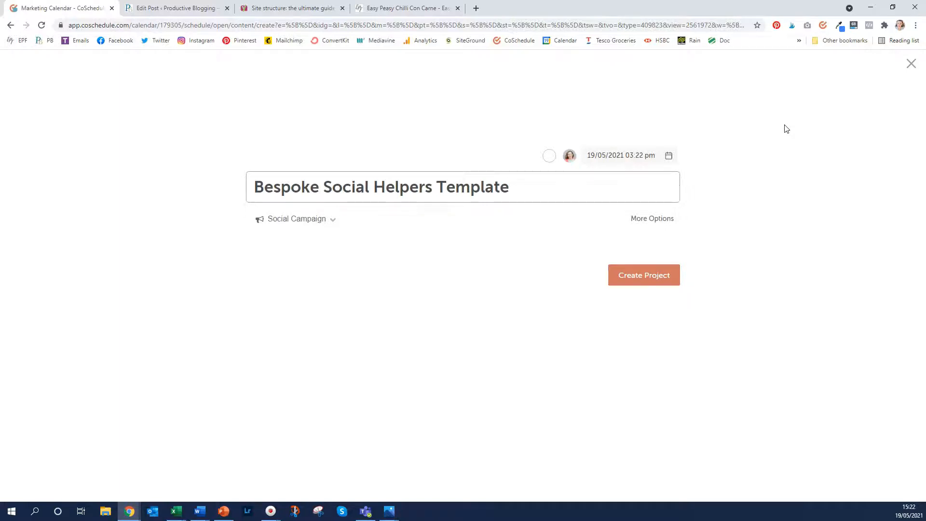
{"action": "left_click", "coordinate": [648, 276]}
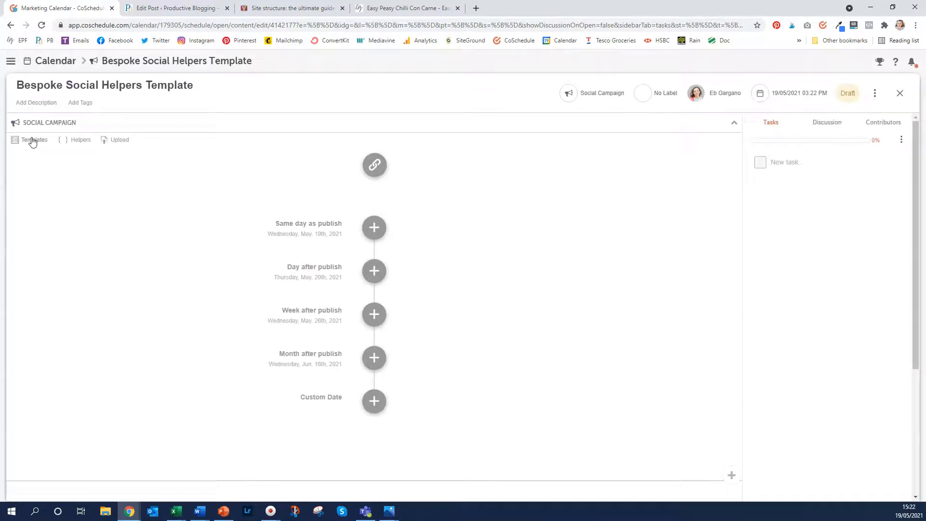
Start a brand-new social template from the project's Templates list
{"action": "left_click", "coordinate": [33, 141]}
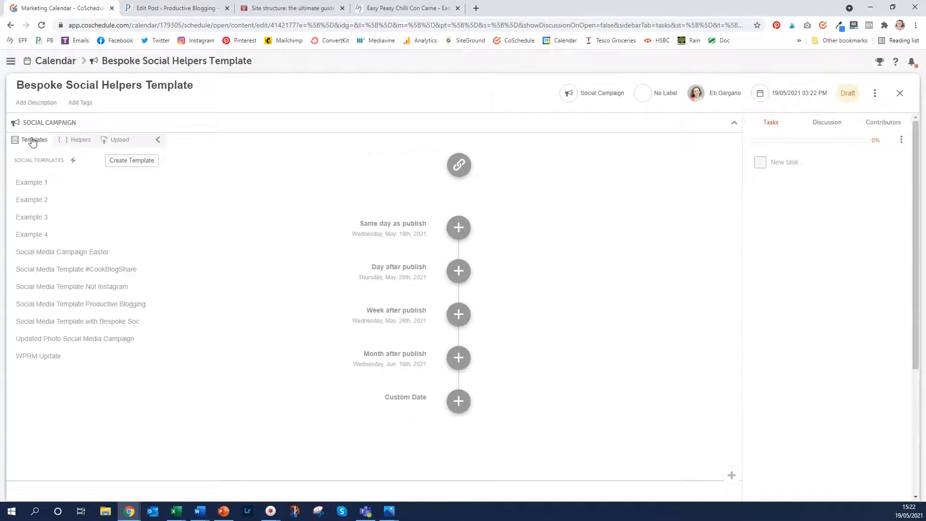
{"action": "left_click", "coordinate": [147, 164]}
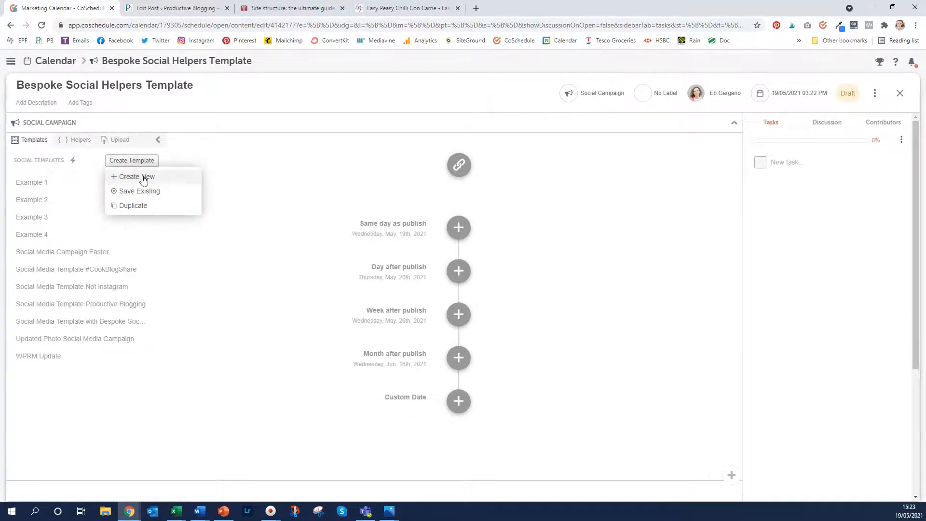
{"action": "left_click", "coordinate": [143, 178]}
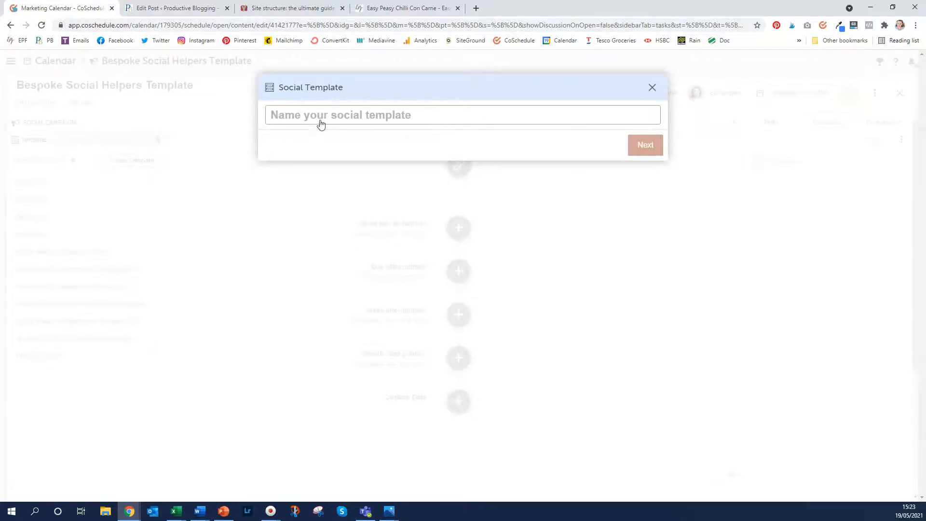
Name the social template 'Bespoke Social Helpers Template' and continue to its editor
{"action": "type", "text": "Bespoke Social Helpers Template"}
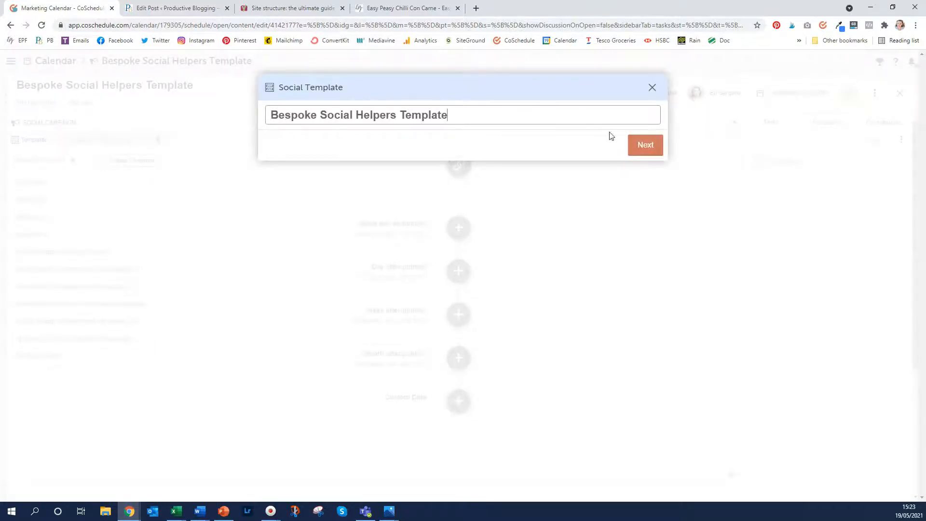
{"action": "left_click", "coordinate": [642, 144]}
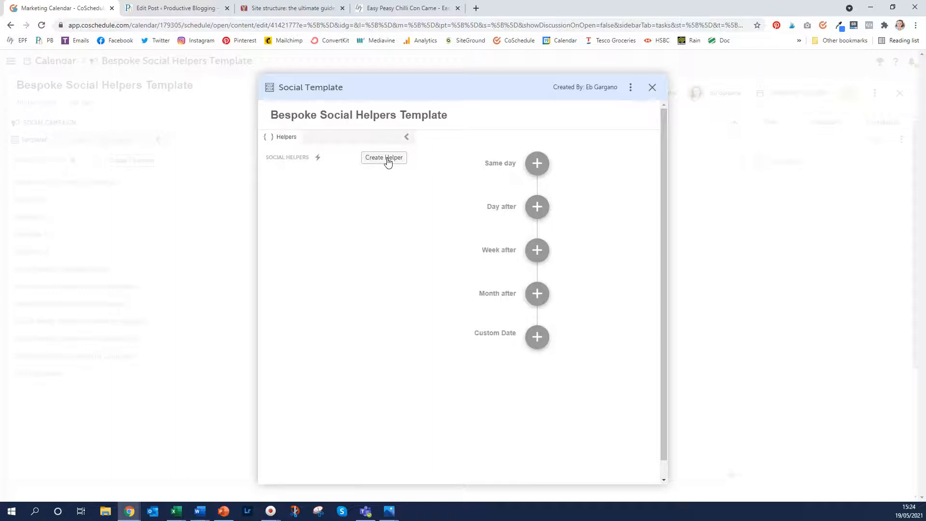
Add three text helpers named blurb, instagram-hashtags and twitter-hashtags
{"action": "left_click", "coordinate": [389, 159]}
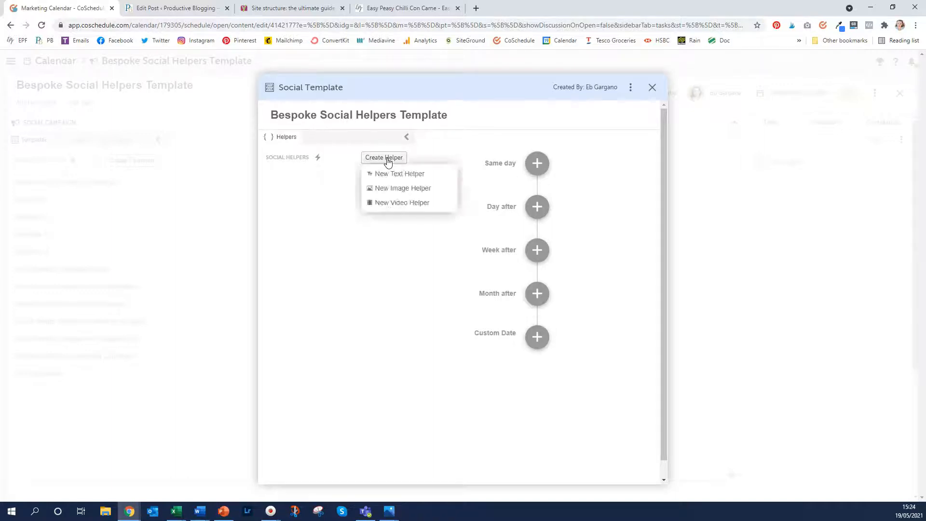
{"action": "left_click", "coordinate": [388, 174]}
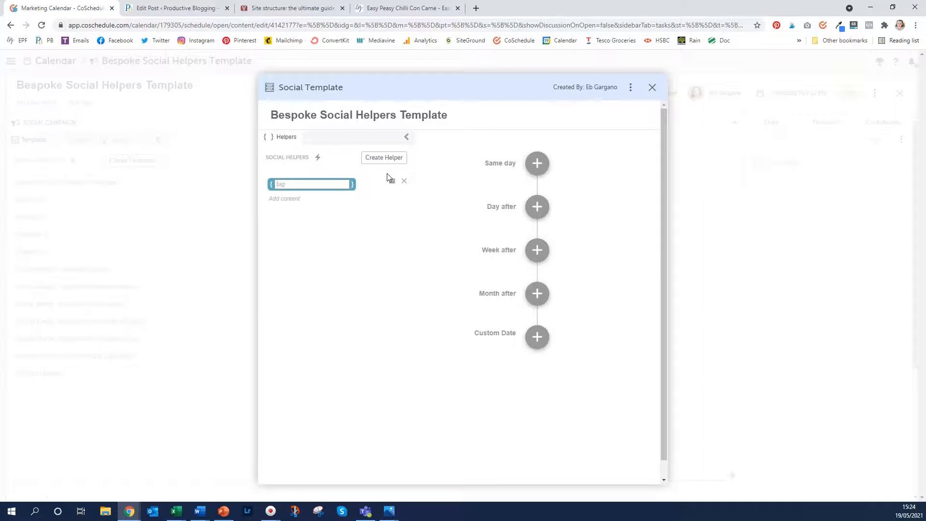
{"action": "type", "text": "blurb"}
{"action": "left_click", "coordinate": [376, 185]}
{"action": "left_click", "coordinate": [387, 161]}
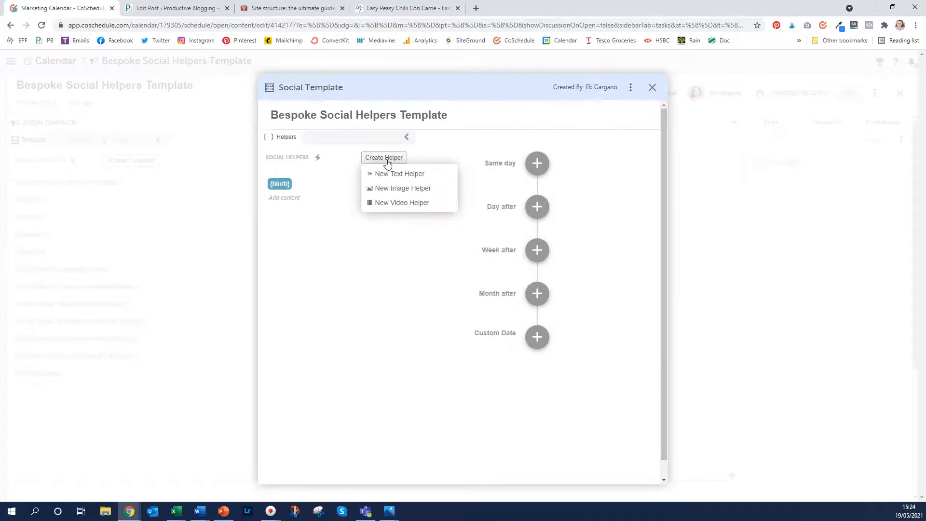
{"action": "left_click", "coordinate": [392, 174]}
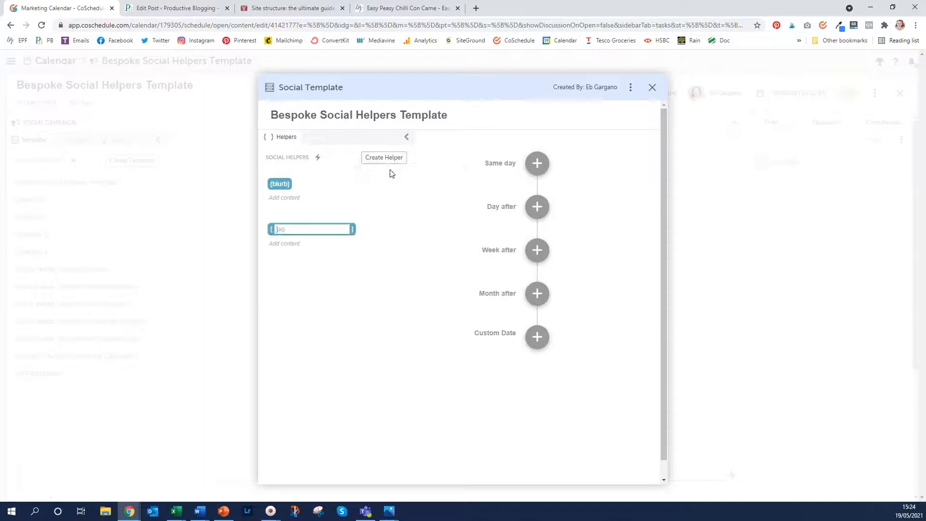
{"action": "type", "text": "instagram-hashtags"}
{"action": "key", "text": "Return"}
{"action": "left_click", "coordinate": [398, 159]}
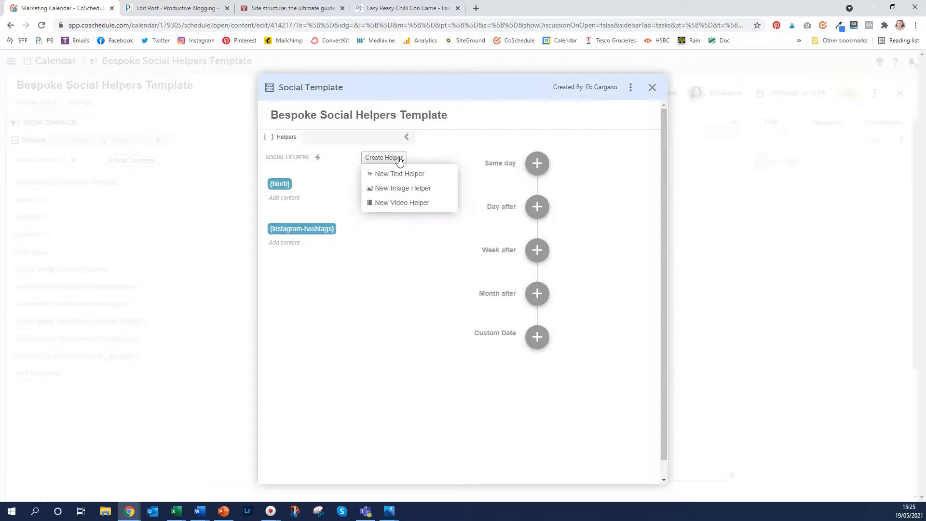
{"action": "left_click", "coordinate": [399, 173]}
{"action": "type", "text": "twitter-hashtags}"}
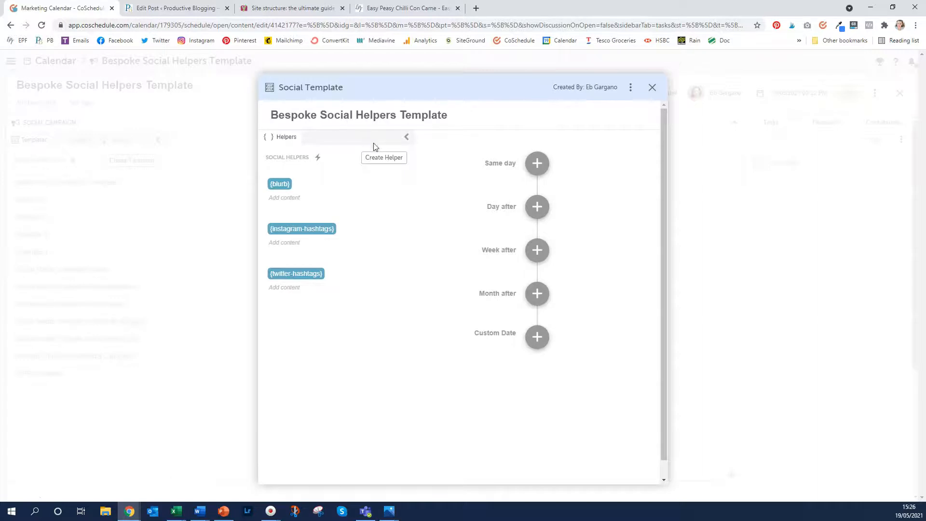
Add an image helper tagged square-image and begin a second one tagged 'tall-'
{"action": "left_click", "coordinate": [381, 160]}
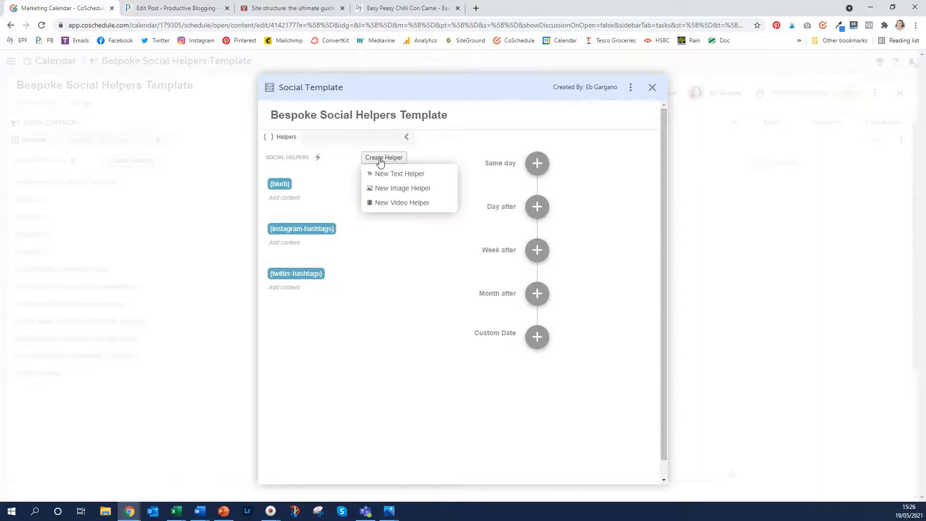
{"action": "left_click", "coordinate": [394, 190]}
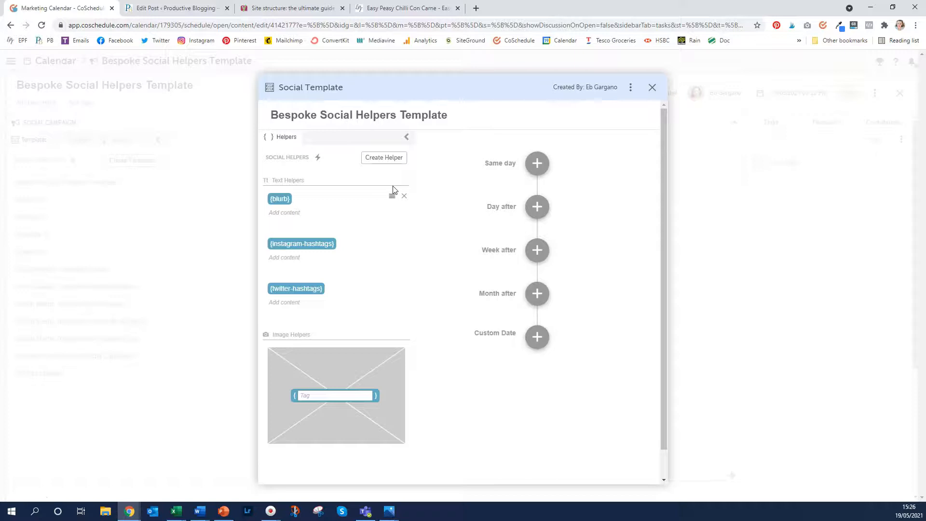
{"action": "type", "text": "square-image"}
{"action": "key", "text": "Return"}
{"action": "left_click", "coordinate": [380, 157]}
{"action": "left_click", "coordinate": [388, 187]}
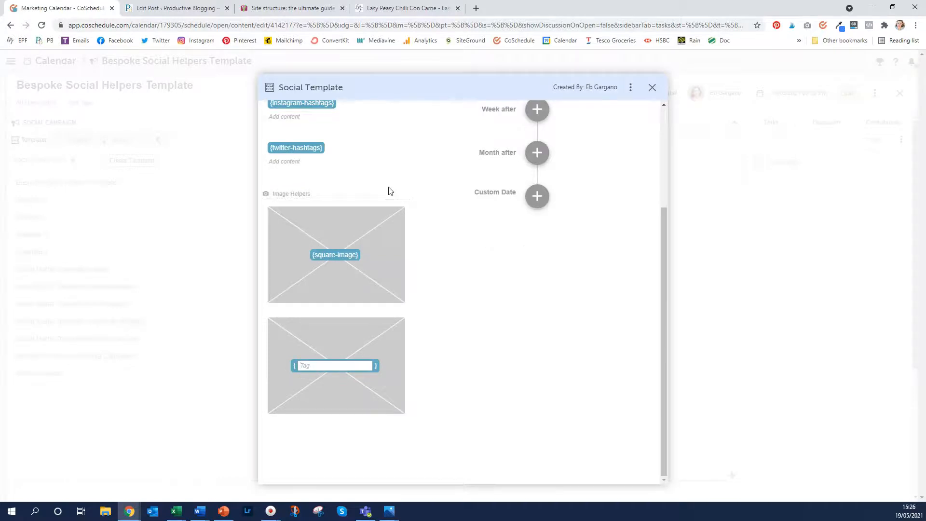
{"action": "type", "text": "tall-"}
{"action": "scroll", "coordinate": [390, 188], "scroll_direction": "up", "scroll_amount": 3}
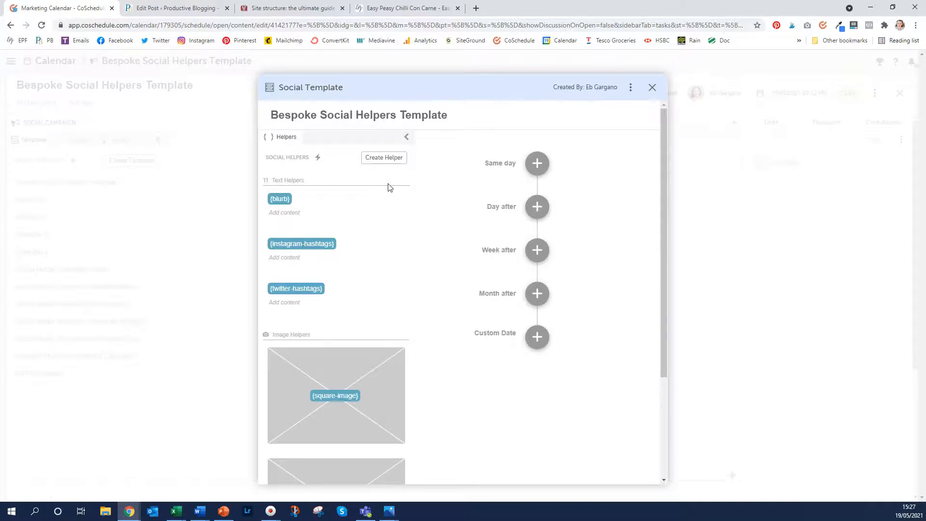
Add a same-day message for the Easy Peasy Foodie, Instagram and Twitter profiles
{"action": "left_click", "coordinate": [535, 165]}
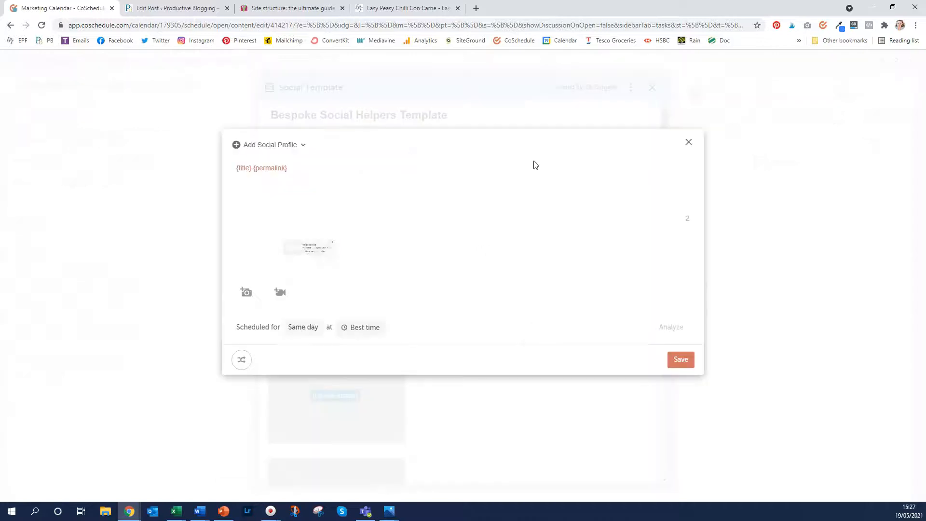
{"action": "left_click", "coordinate": [272, 139]}
{"action": "left_click", "coordinate": [273, 165]}
{"action": "left_click", "coordinate": [273, 198]}
{"action": "left_click", "coordinate": [287, 248]}
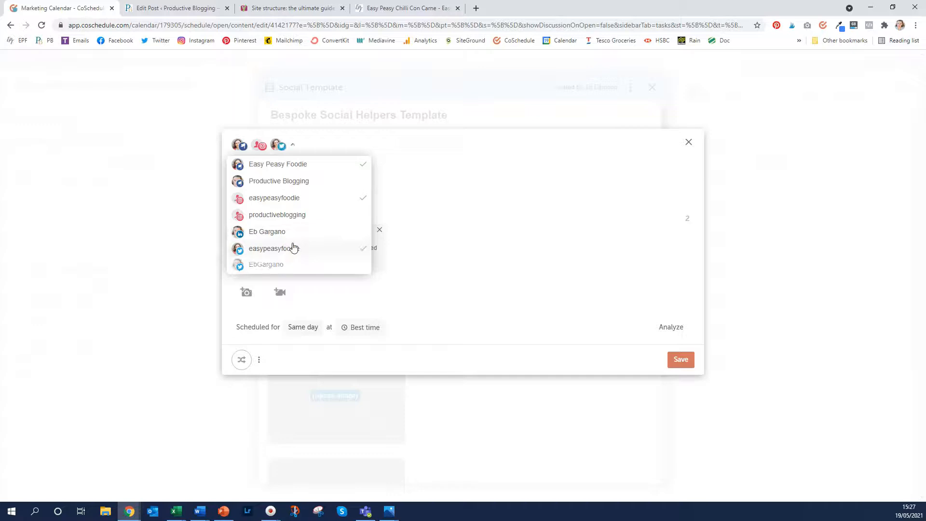
{"action": "left_click", "coordinate": [485, 202]}
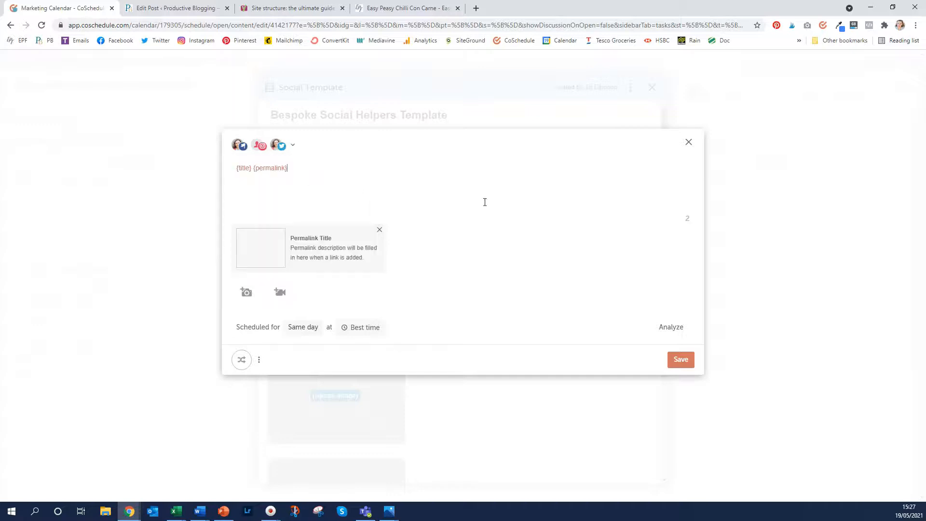
Replace {title} with {blurb} so the text reads {blurb} {permalink}, removing the preview card
{"action": "left_click", "coordinate": [254, 167]}
{"action": "key", "text": "BackSpace"}
{"action": "key", "text": "BackSpace"}
{"action": "type", "text": "{"}
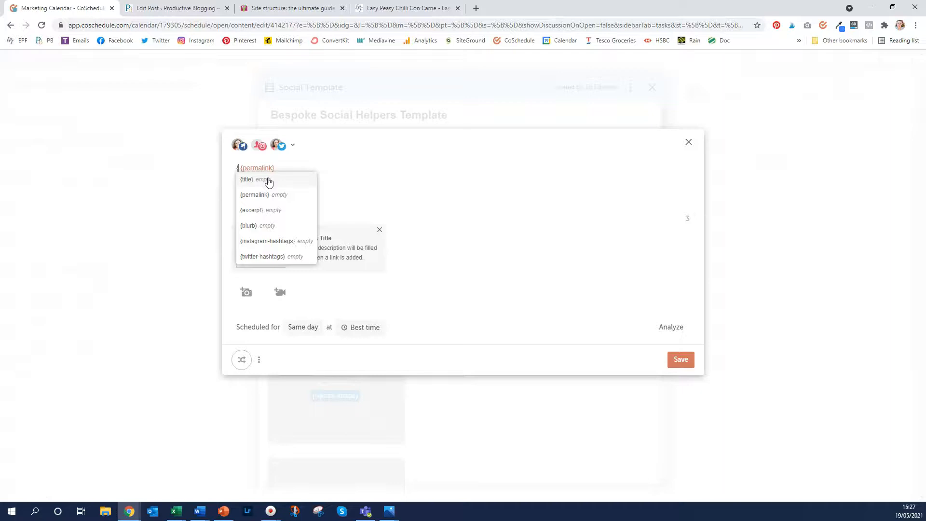
{"action": "left_click", "coordinate": [252, 227]}
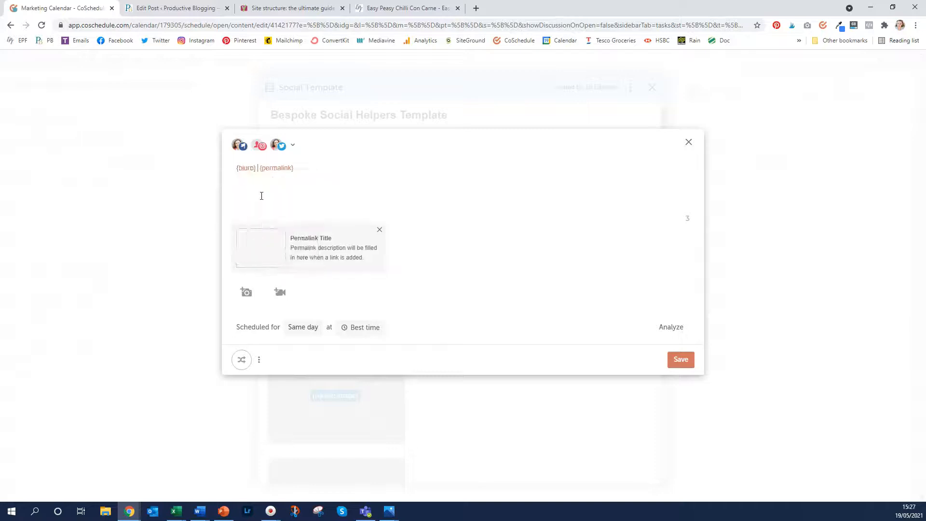
{"action": "key", "text": "BackSpace"}
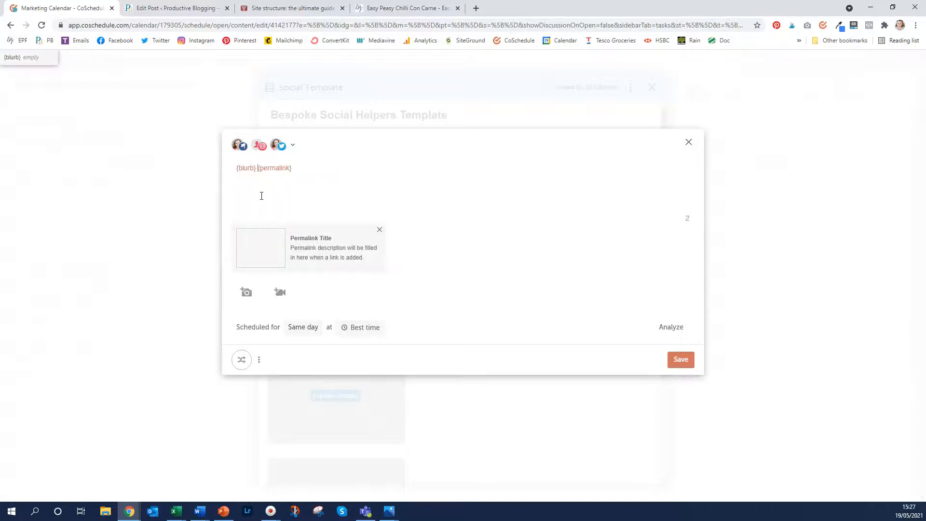
{"action": "left_click", "coordinate": [330, 167]}
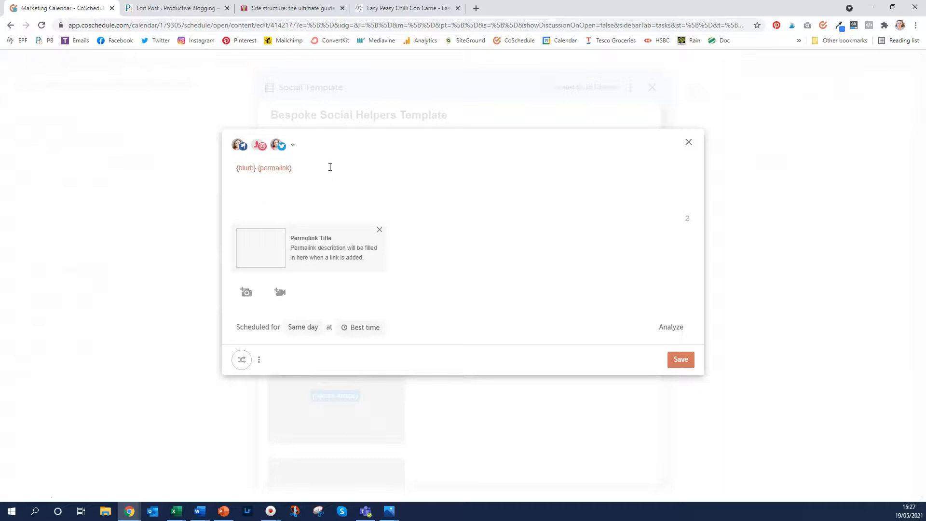
{"action": "left_click", "coordinate": [379, 230]}
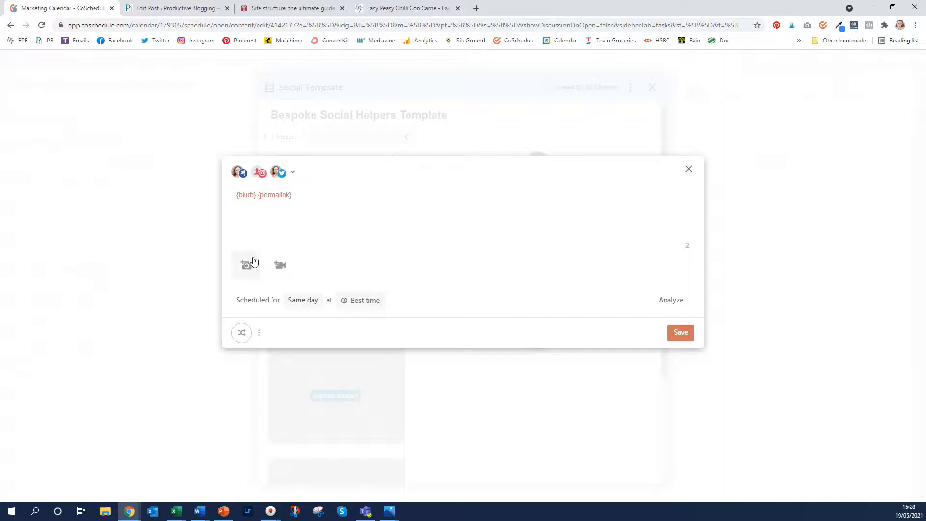
Attach the {square-image} placeholder from This Template as the message image
{"action": "left_click", "coordinate": [250, 264]}
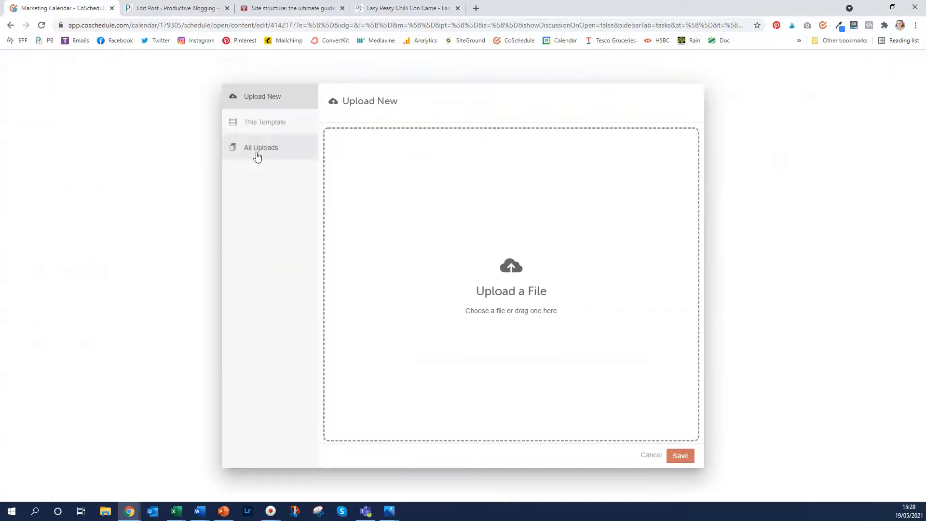
{"action": "left_click", "coordinate": [254, 126]}
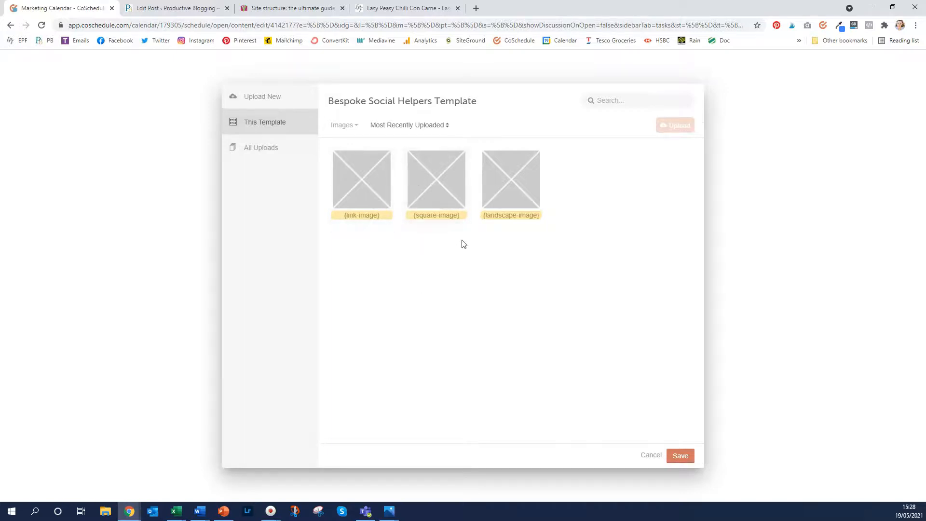
{"action": "left_click", "coordinate": [439, 186]}
{"action": "left_click", "coordinate": [680, 455]}
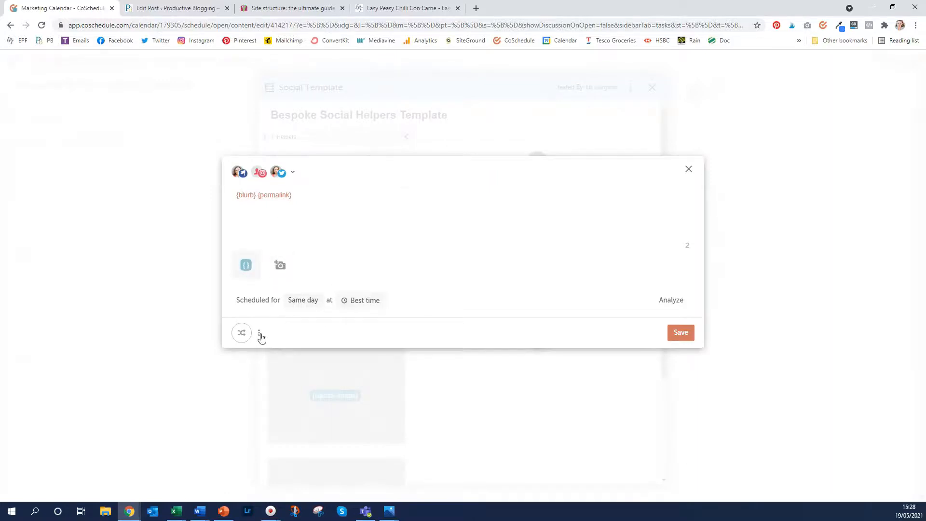
Set ReQueue to EPF Evergreen Content and save the message for all three profiles
{"action": "left_click", "coordinate": [242, 333]}
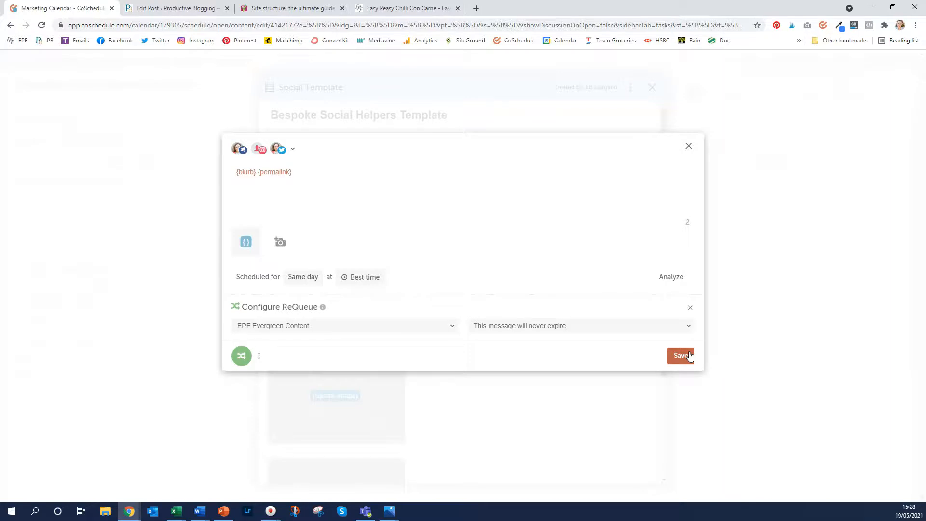
{"action": "left_click", "coordinate": [681, 356]}
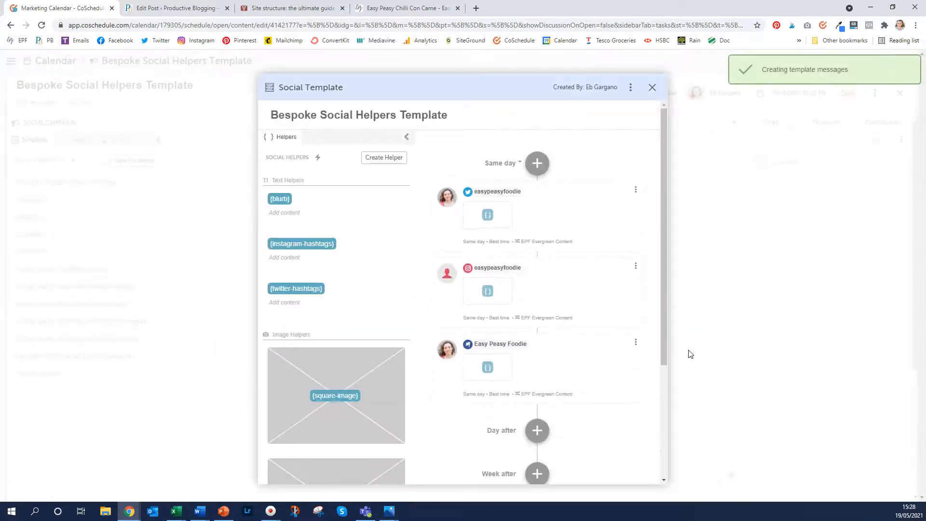
{"action": "left_click", "coordinate": [541, 221]}
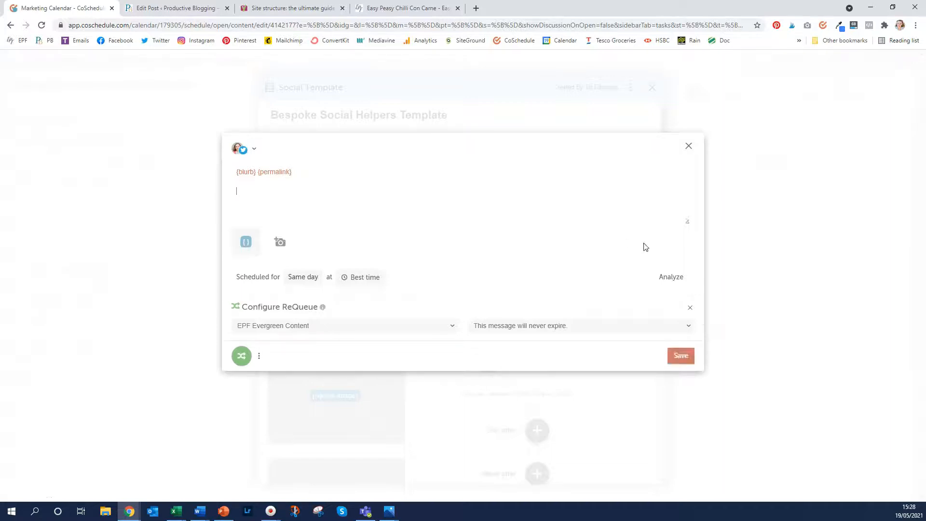
Put {twitter-hashtags} on a second line of the Twitter message, attach {landscape-image}, and save
{"action": "type", "text": "{"}
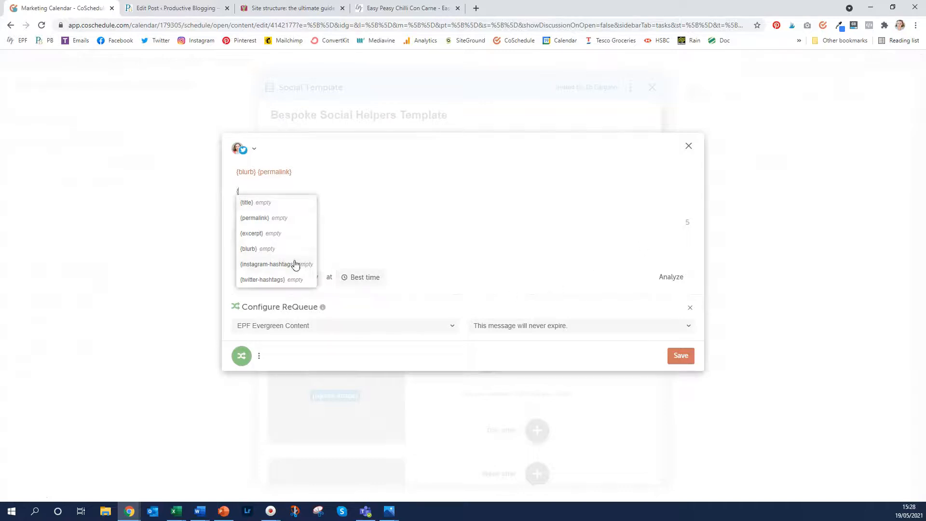
{"action": "left_click", "coordinate": [288, 279]}
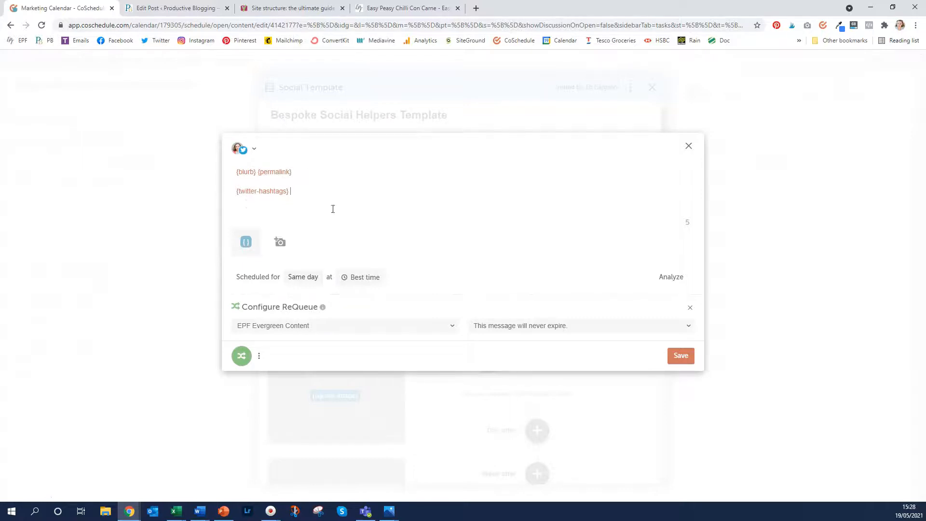
{"action": "mouse_move", "coordinate": [246, 245]}
{"action": "left_click", "coordinate": [248, 240]}
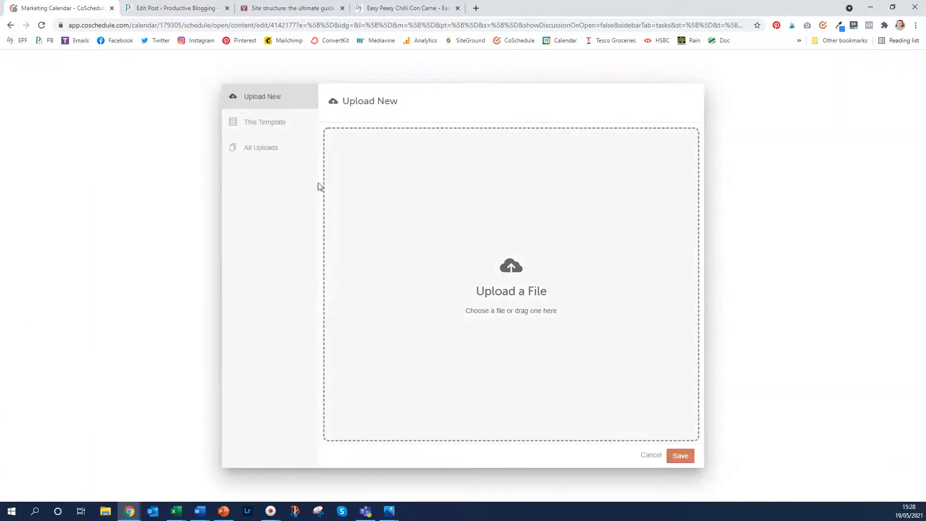
{"action": "left_click", "coordinate": [286, 131]}
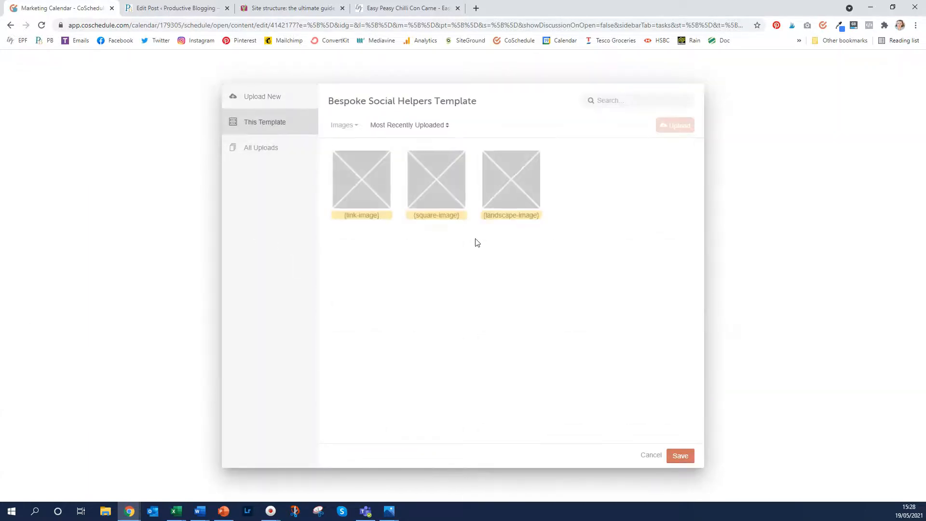
{"action": "left_click", "coordinate": [529, 198]}
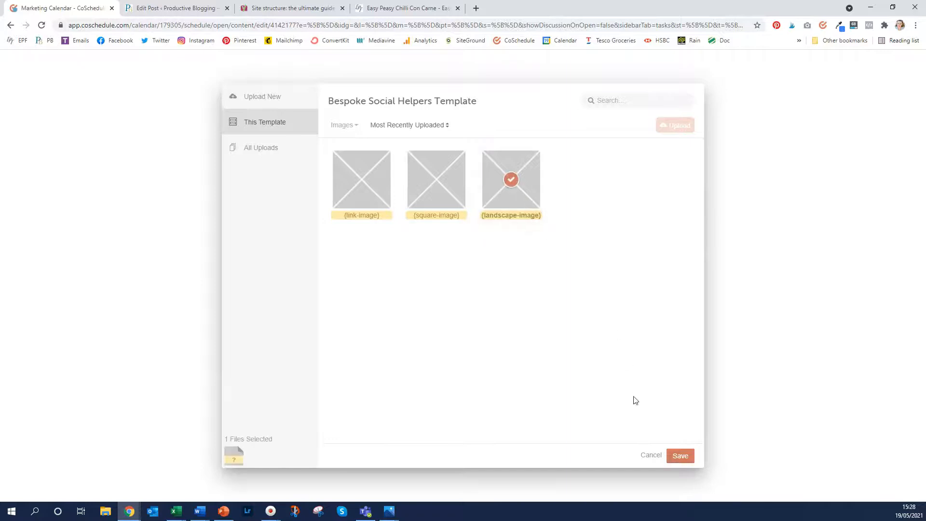
{"action": "left_click", "coordinate": [685, 457]}
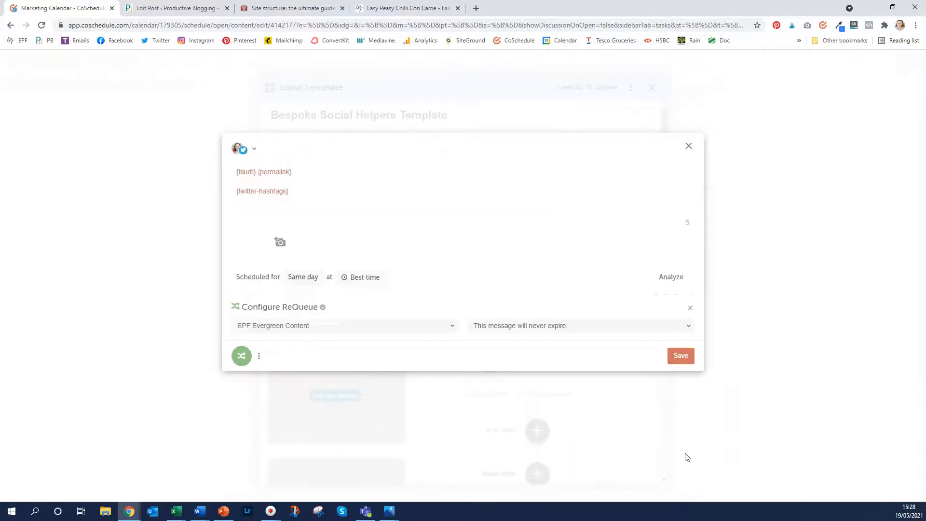
{"action": "left_click", "coordinate": [689, 357]}
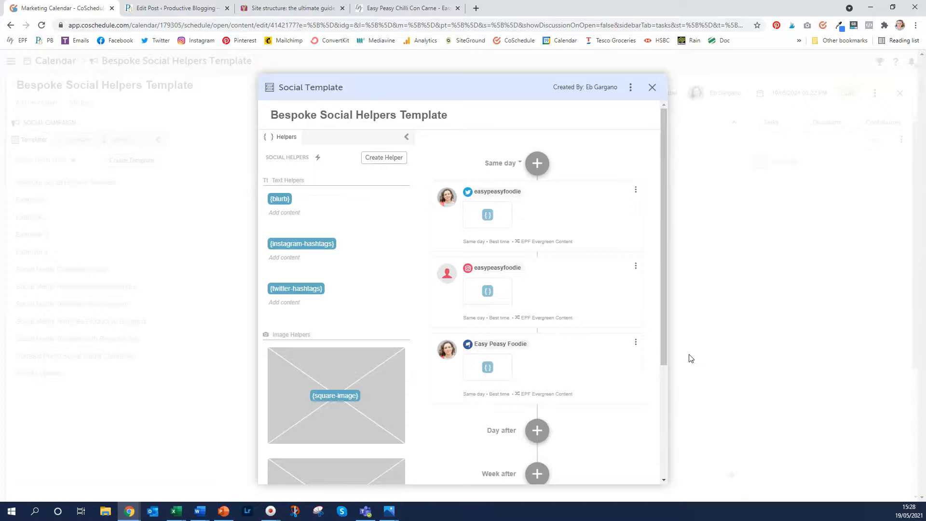
Add {instagram-hashtags} on a new line of the Instagram message, save, then check the Facebook message
{"action": "left_click", "coordinate": [553, 292]}
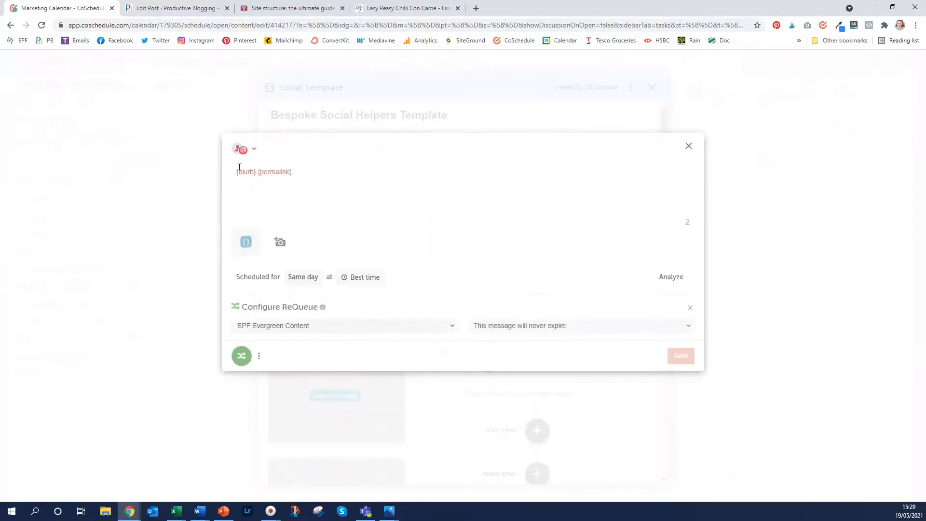
{"action": "mouse_move", "coordinate": [255, 239]}
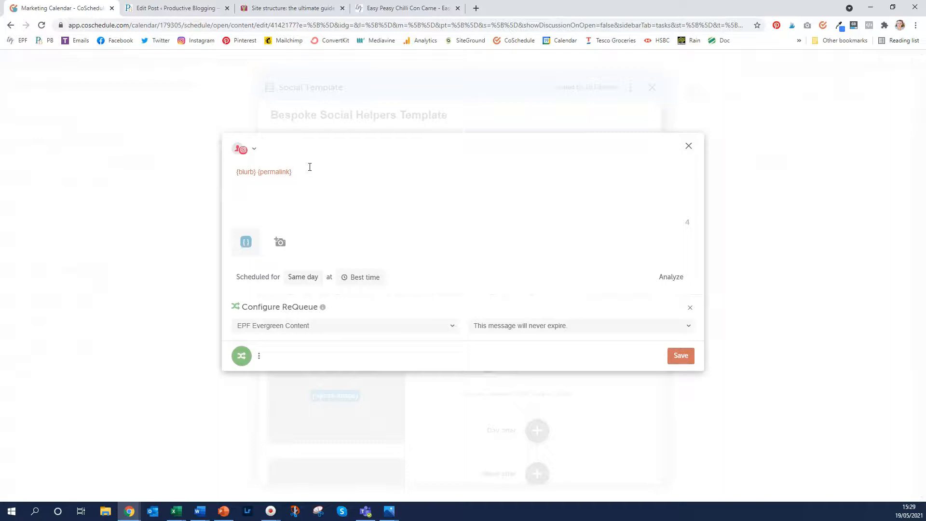
{"action": "type", "text": "{instagram-hashtags"}
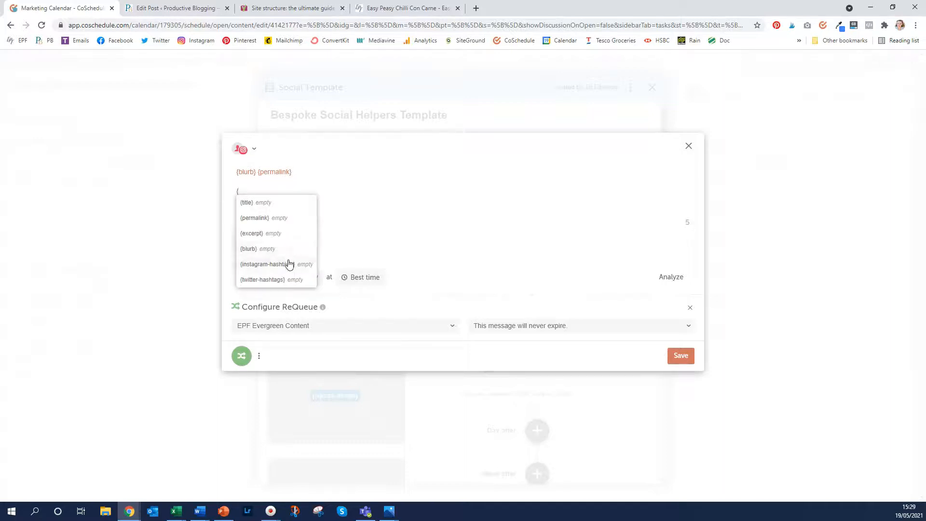
{"action": "left_click", "coordinate": [288, 264]}
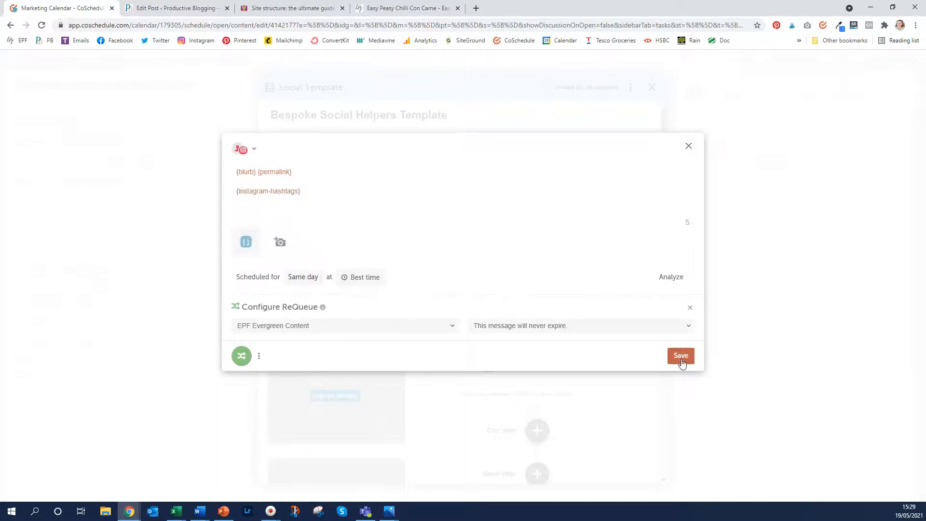
{"action": "left_click", "coordinate": [682, 363]}
{"action": "left_click", "coordinate": [580, 363]}
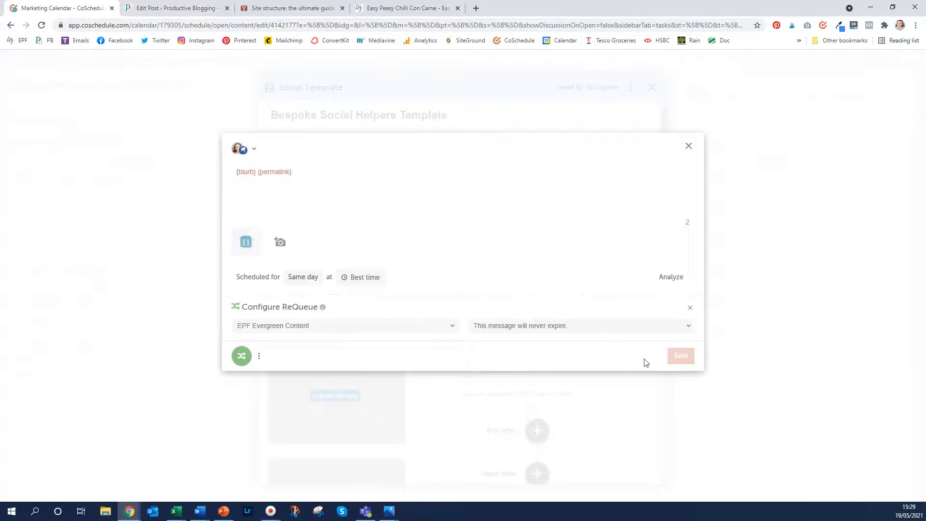
{"action": "left_click", "coordinate": [689, 146]}
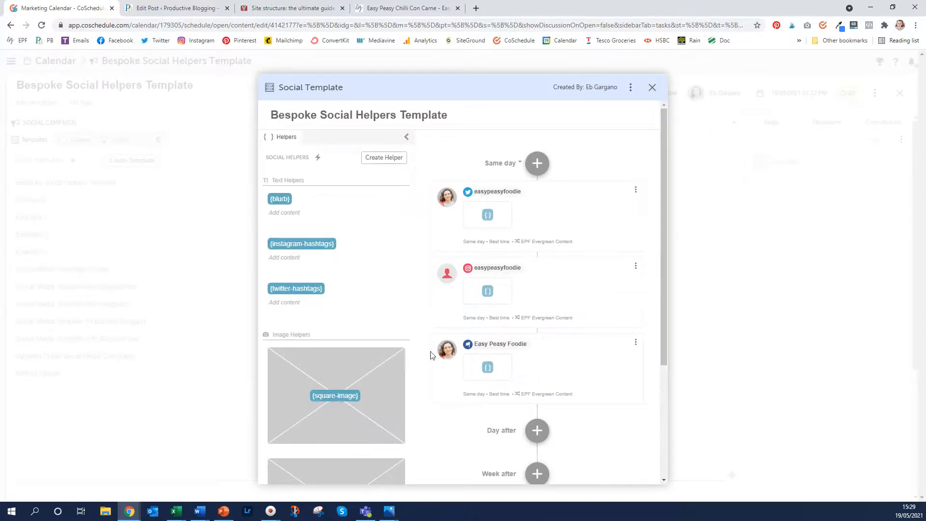
Apply the Bespoke Social Helpers Template to the campaign and begin filling its {blurb} helper
{"action": "left_click", "coordinate": [651, 87]}
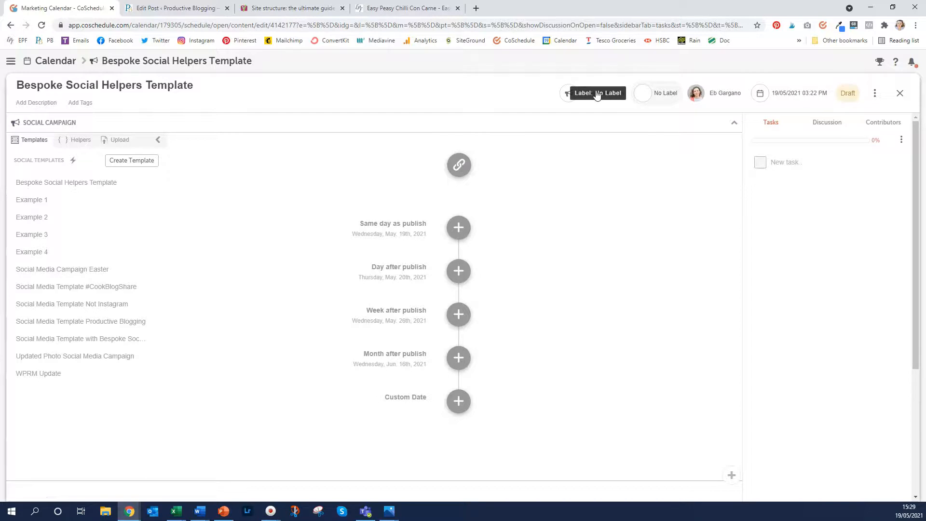
{"action": "left_click", "coordinate": [43, 143]}
{"action": "left_click", "coordinate": [44, 144]}
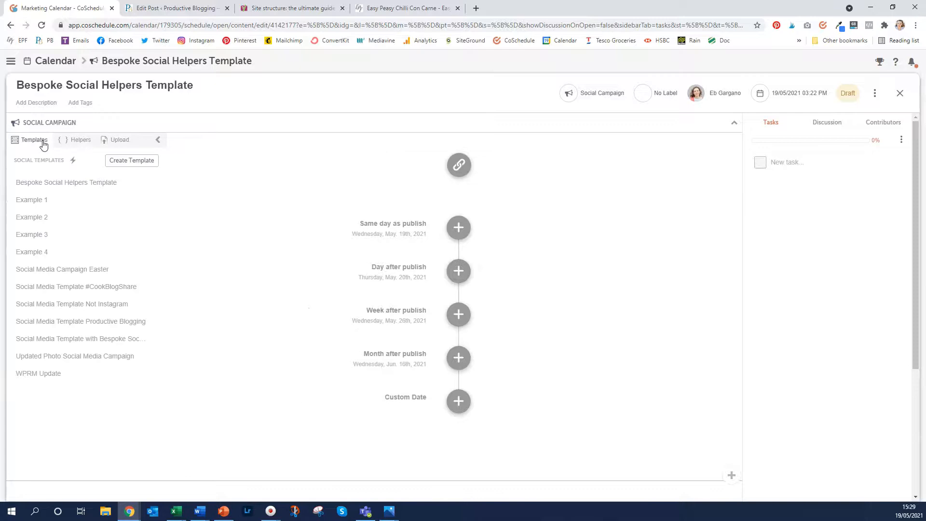
{"action": "left_click", "coordinate": [54, 184]}
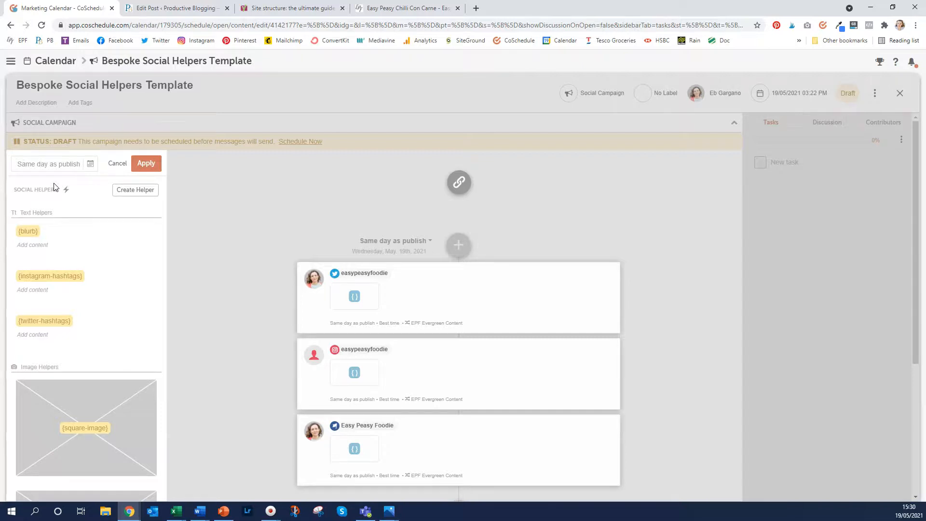
{"action": "left_click", "coordinate": [27, 246]}
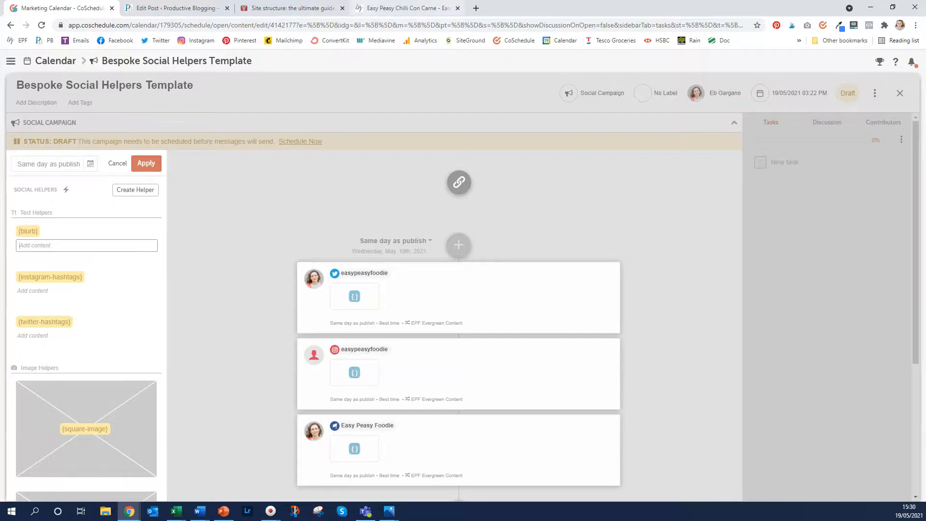
Copy the Chilli Con Carne recipe's intro paragraph and paste it into the {blurb} helper
{"action": "left_click", "coordinate": [387, 6]}
{"action": "left_click_drag", "start_coordinate": [188, 398], "coordinate": [452, 424]}
{"action": "key", "text": "ctrl+c"}
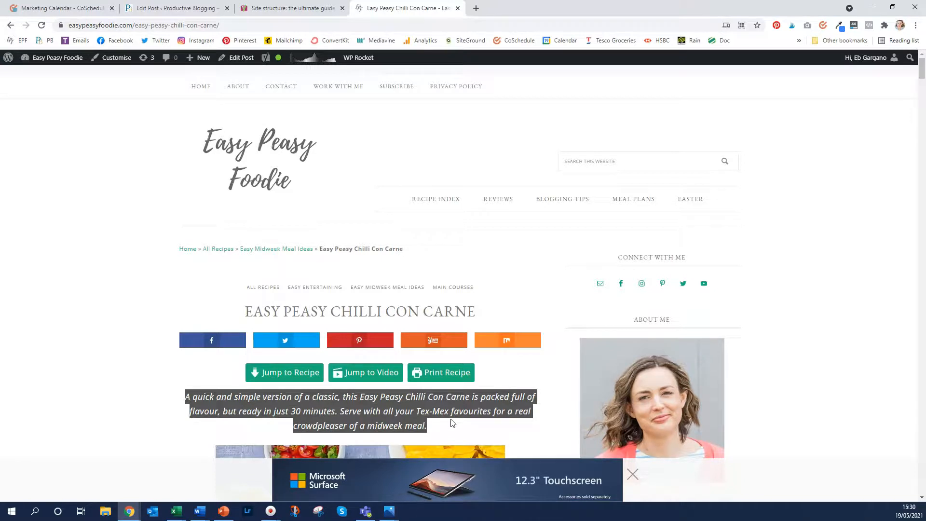
{"action": "left_click", "coordinate": [58, 7]}
{"action": "left_click", "coordinate": [46, 246]}
{"action": "key", "text": "ctrl+v"}
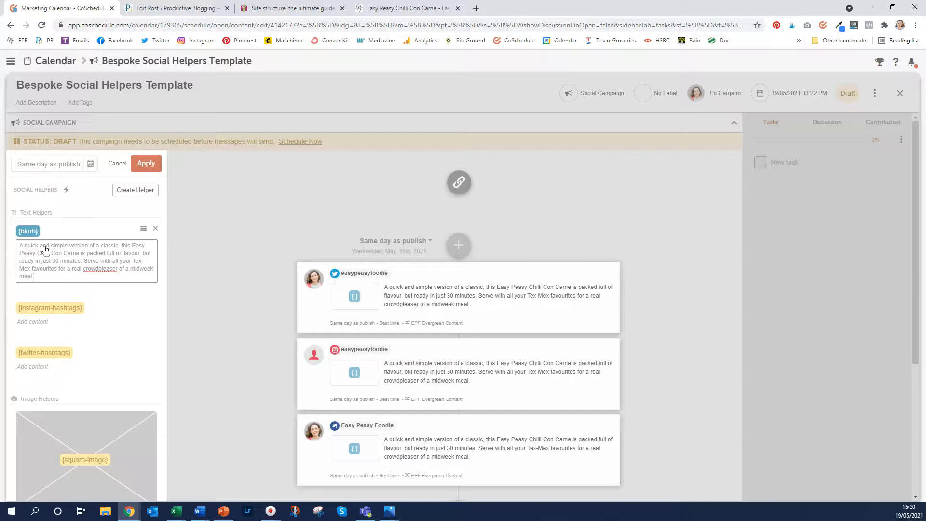
Fill the instagram-hashtags helper and give twitter-hashtags '#midweekmeals #easypeasyfoodie'
{"action": "left_click", "coordinate": [46, 322]}
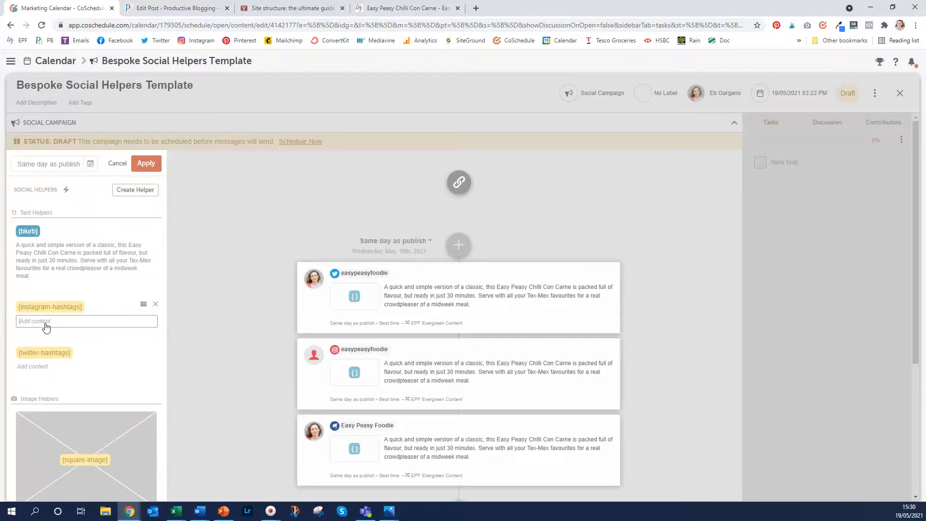
{"action": "type", "text": "#chilli #chilliconcarne #easychilli #easydinners #easypeasyfoodie"}
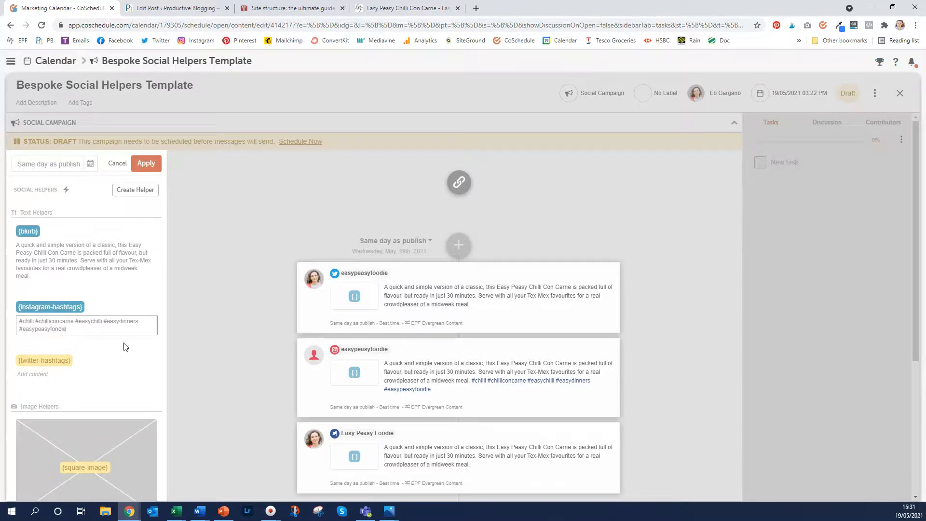
{"action": "left_click", "coordinate": [41, 374]}
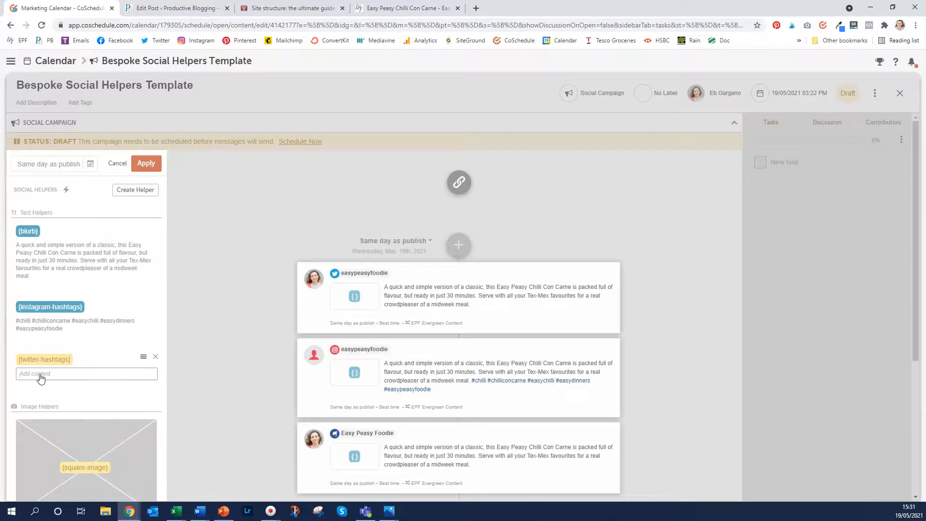
{"action": "type", "text": "#midweekmeals #easypeasyfoodie"}
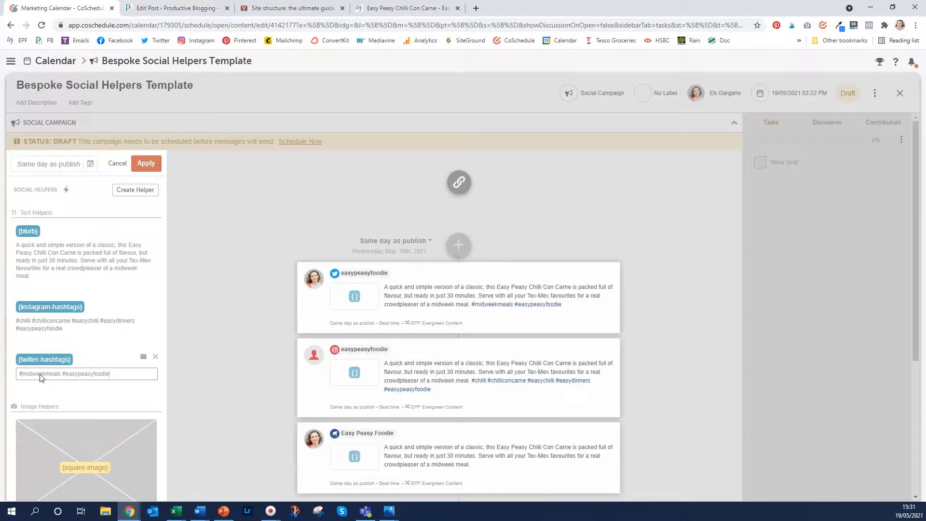
{"action": "scroll", "coordinate": [40, 376], "scroll_direction": "down", "scroll_amount": 4}
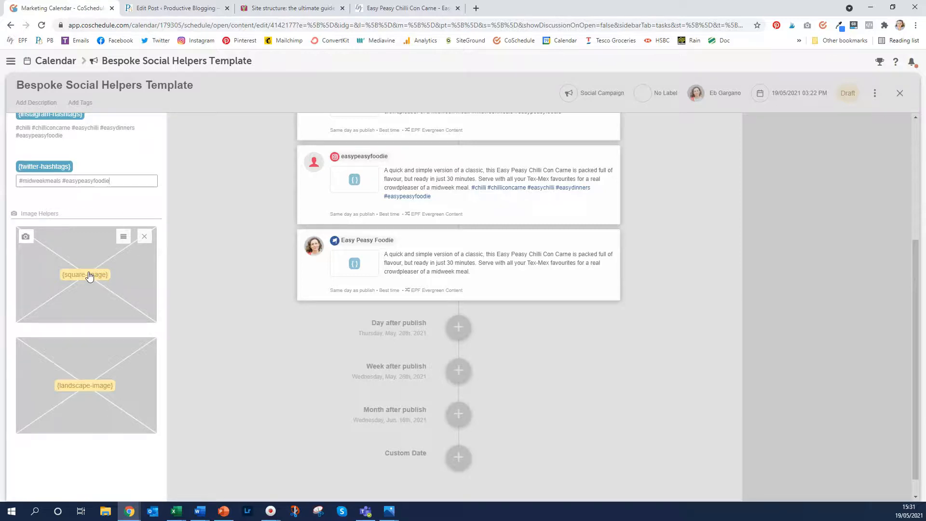
Upload Easy Peasy Chilli Con Carne 8 from EPF Photos > Easy Peasy Foodie 2021 > Spring 2021 into square-image
{"action": "left_click", "coordinate": [89, 275]}
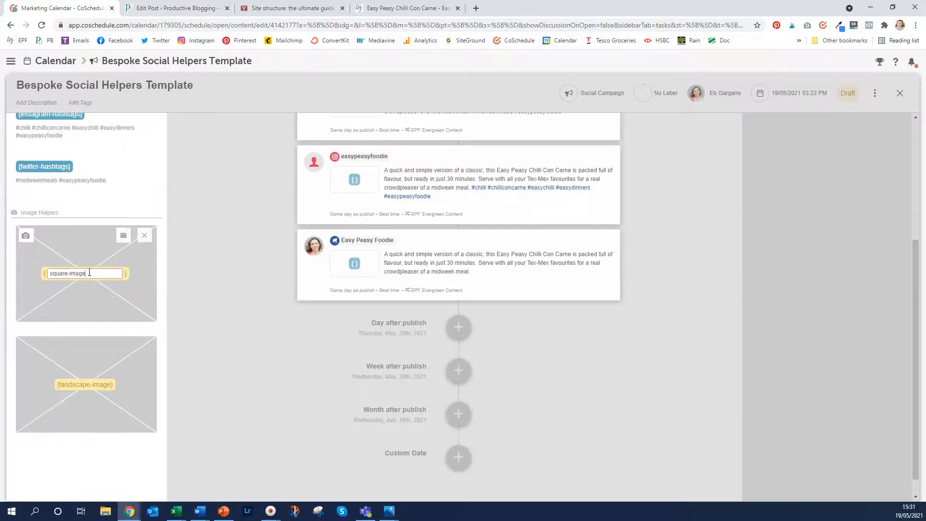
{"action": "left_click", "coordinate": [24, 237]}
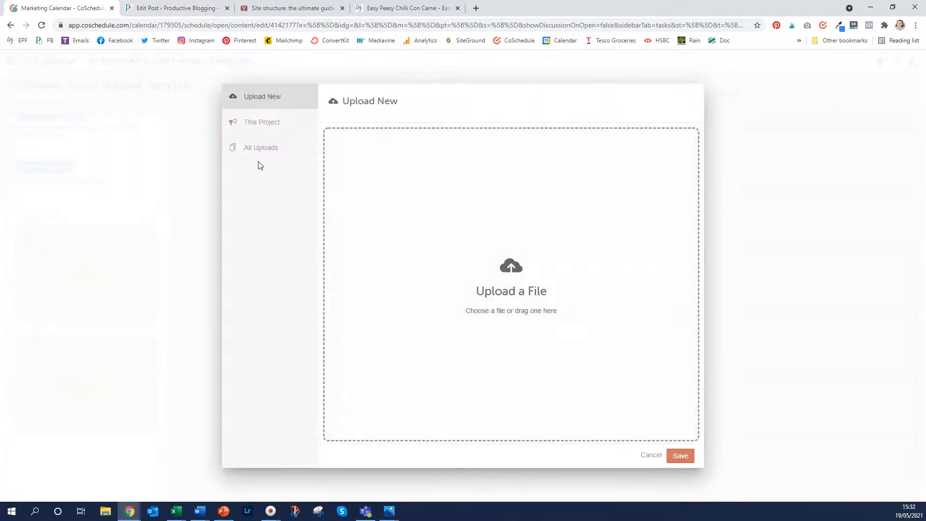
{"action": "left_click", "coordinate": [501, 261]}
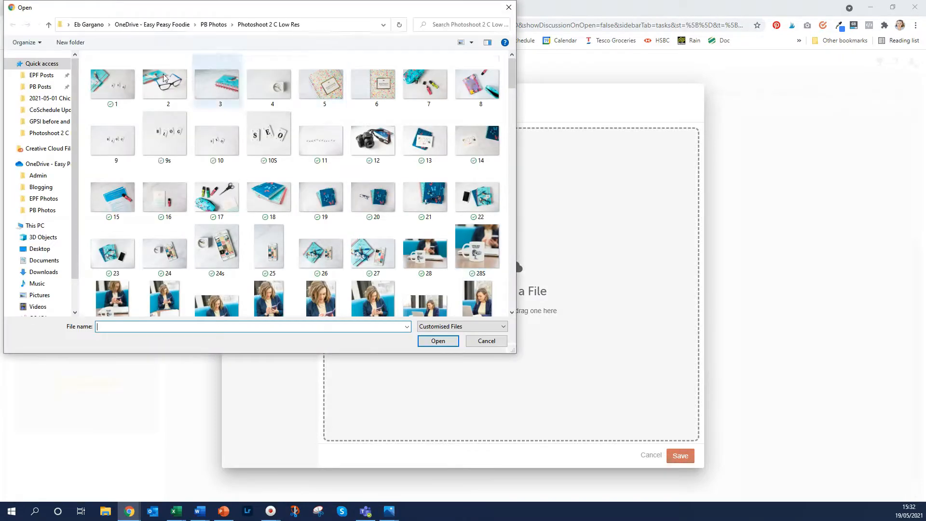
{"action": "left_click", "coordinate": [48, 199]}
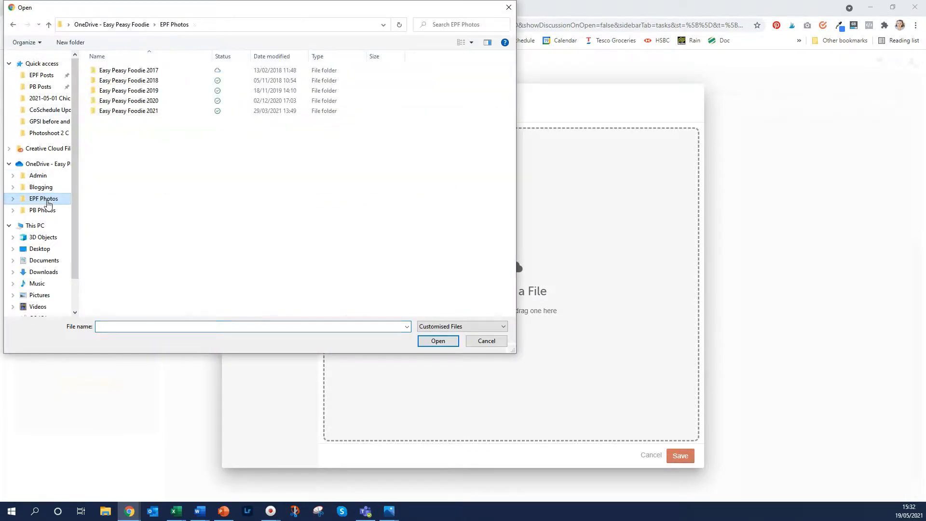
{"action": "double_click", "coordinate": [118, 114]}
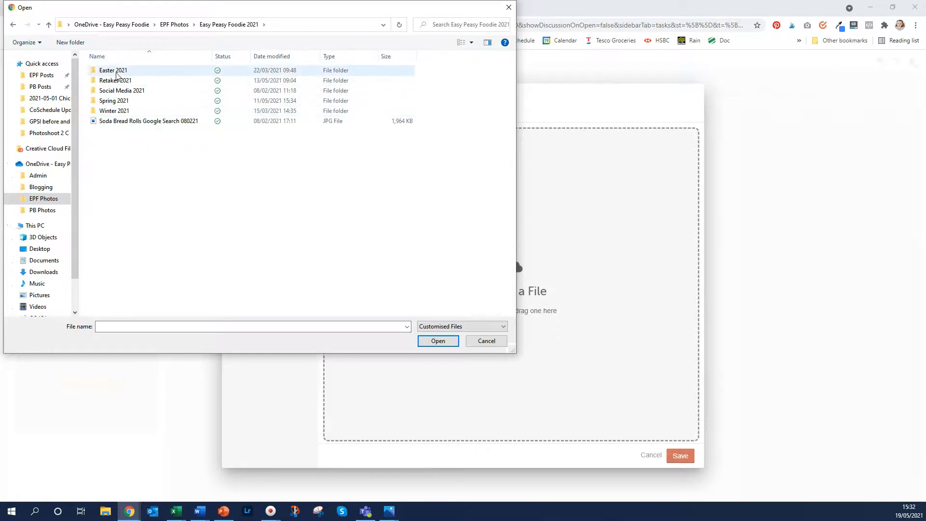
{"action": "double_click", "coordinate": [116, 101]}
{"action": "scroll", "coordinate": [192, 159], "scroll_direction": "down", "scroll_amount": 20}
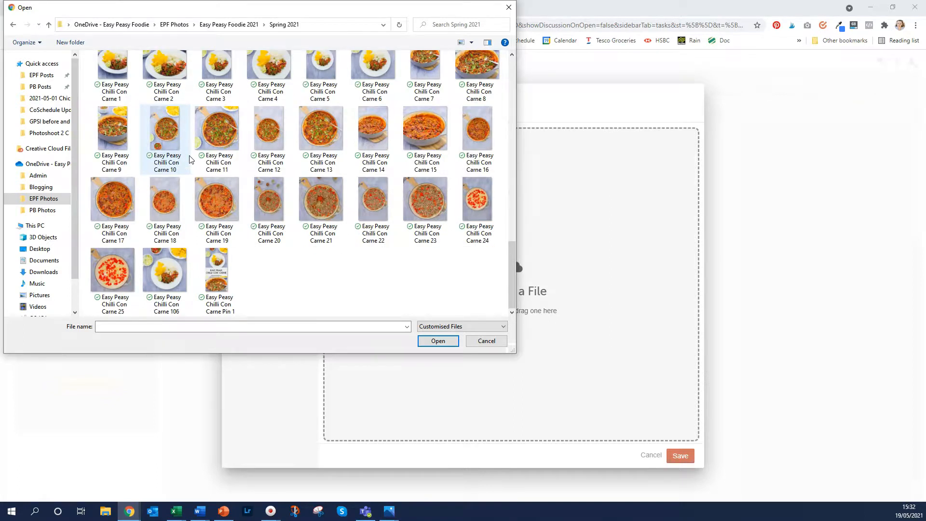
{"action": "scroll", "coordinate": [191, 159], "scroll_direction": "up", "scroll_amount": 2}
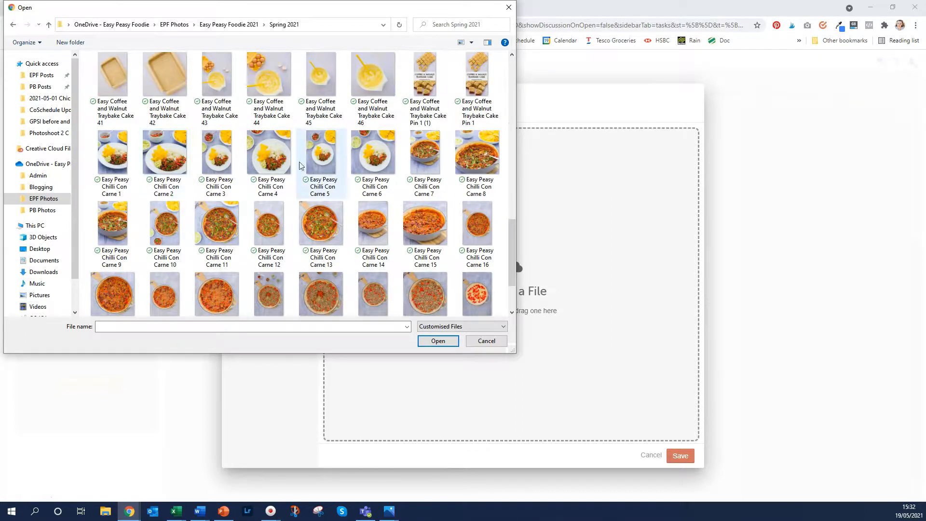
{"action": "left_click", "coordinate": [478, 154]}
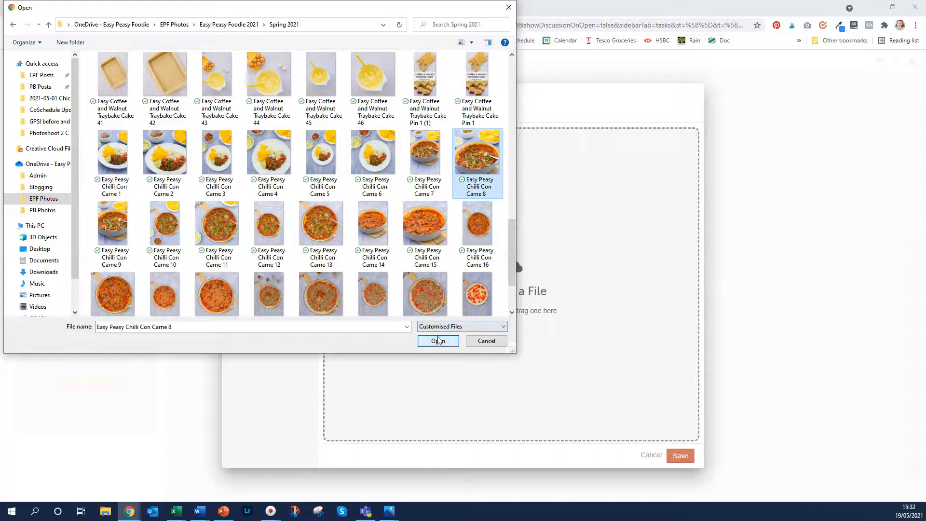
{"action": "left_click", "coordinate": [436, 341]}
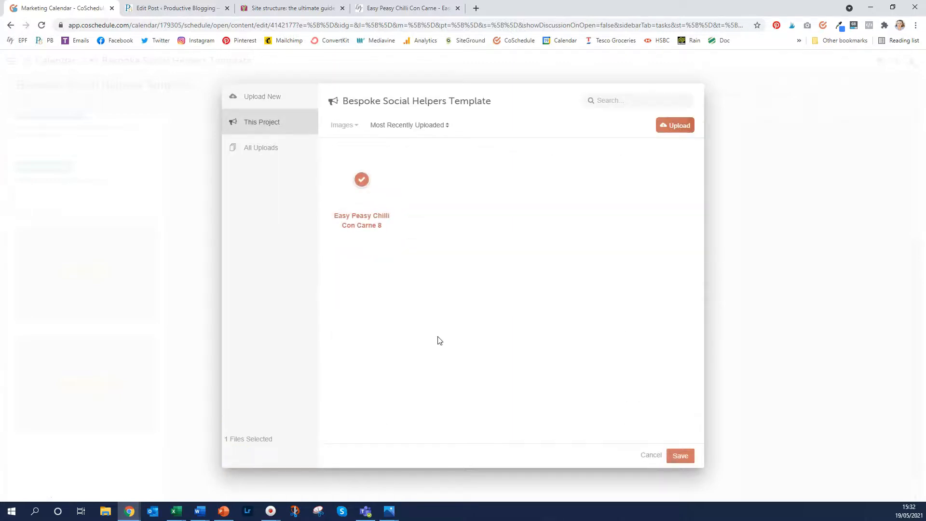
{"action": "left_click", "coordinate": [681, 456]}
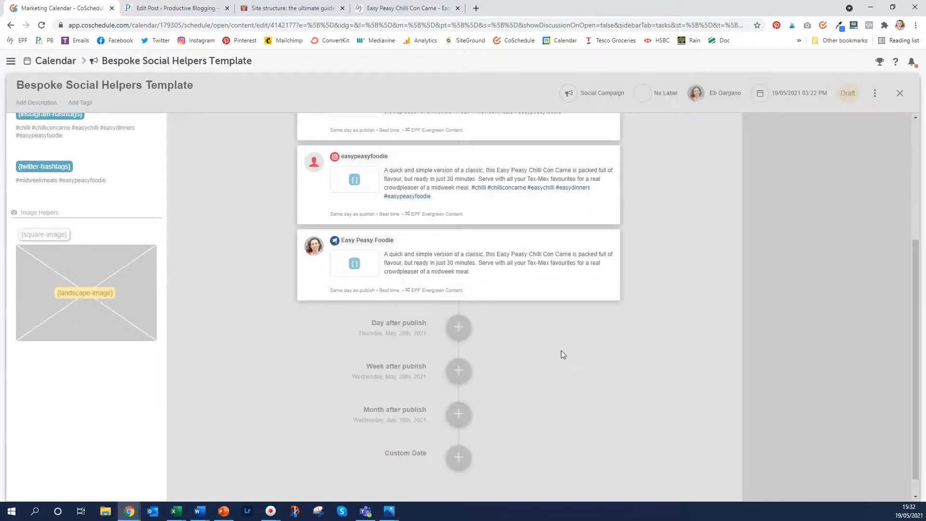
Upload a chilli con carne photo from the computer for the landscape-image helper
{"action": "mouse_move", "coordinate": [104, 279]}
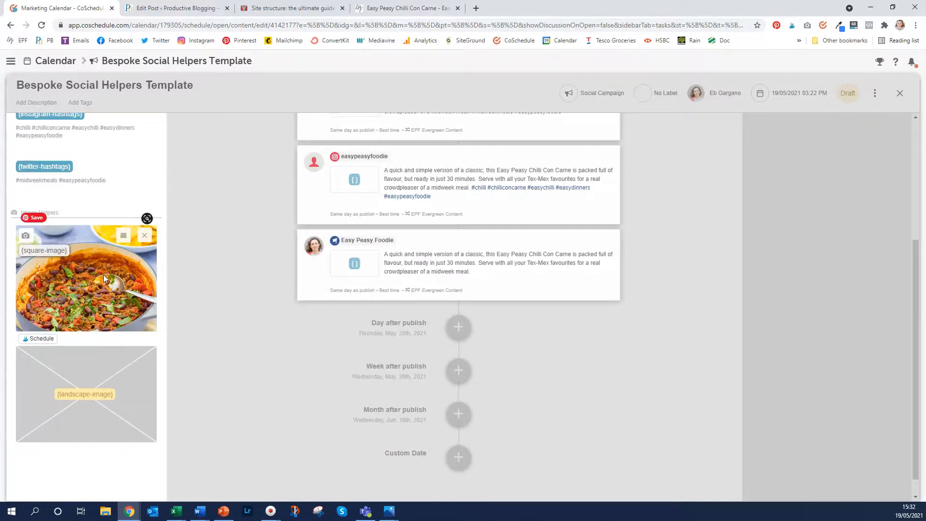
{"action": "mouse_move", "coordinate": [102, 423]}
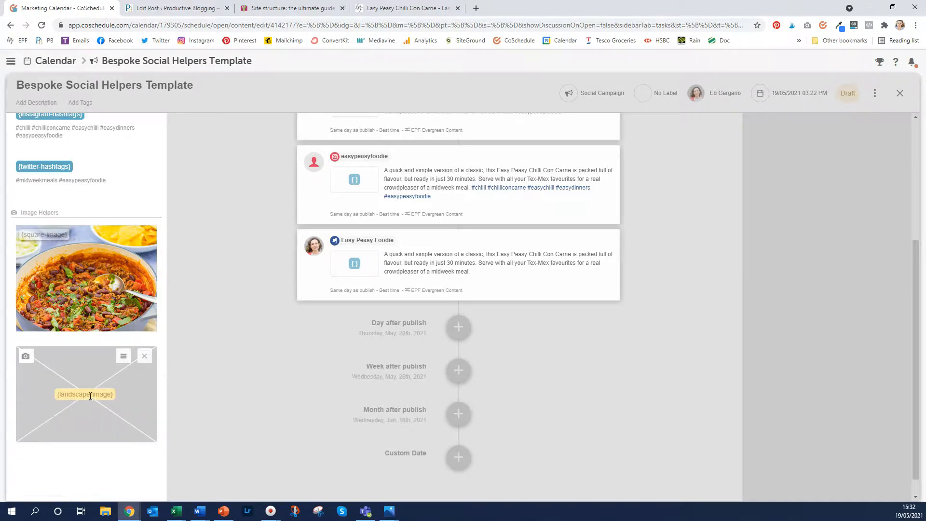
{"action": "left_click", "coordinate": [25, 355]}
{"action": "left_click", "coordinate": [512, 275]}
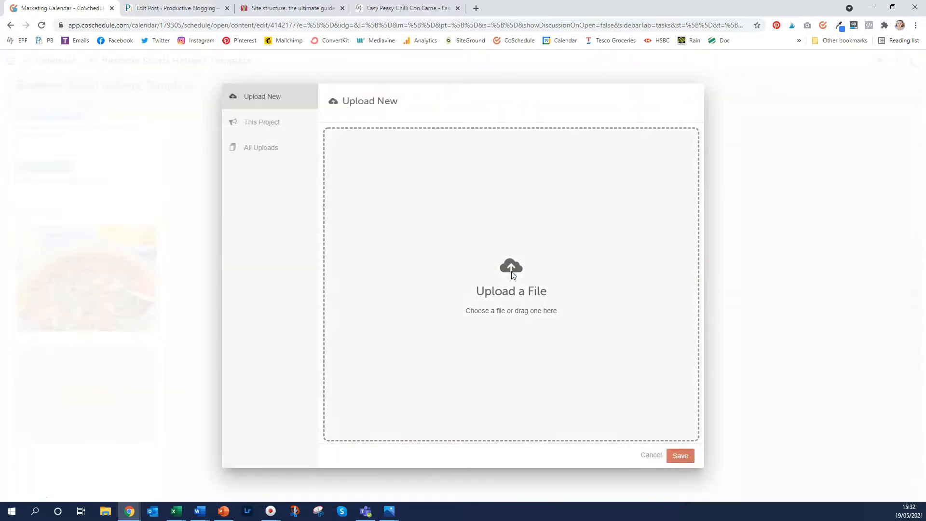
{"action": "scroll", "coordinate": [371, 239], "scroll_direction": "down", "scroll_amount": 15}
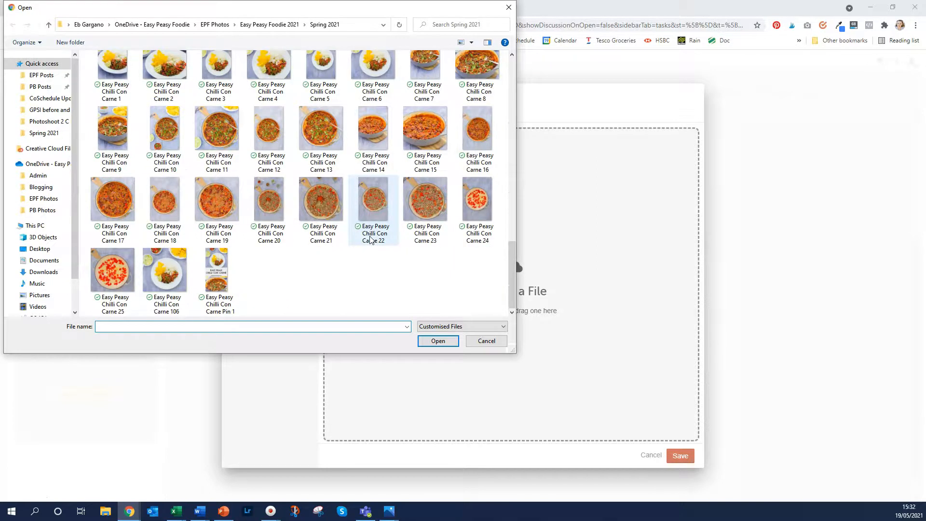
{"action": "scroll", "coordinate": [333, 254], "scroll_direction": "up", "scroll_amount": 2}
{"action": "left_click", "coordinate": [467, 151]}
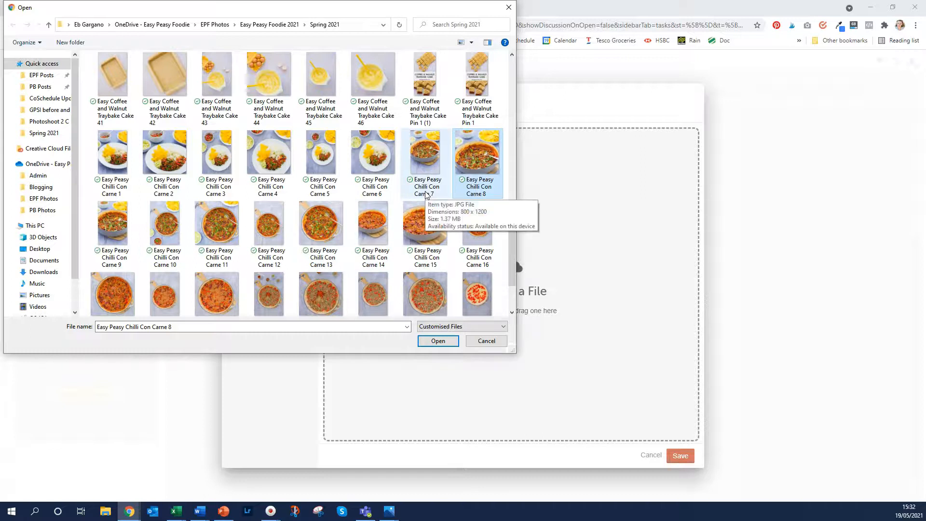
{"action": "left_click", "coordinate": [451, 340]}
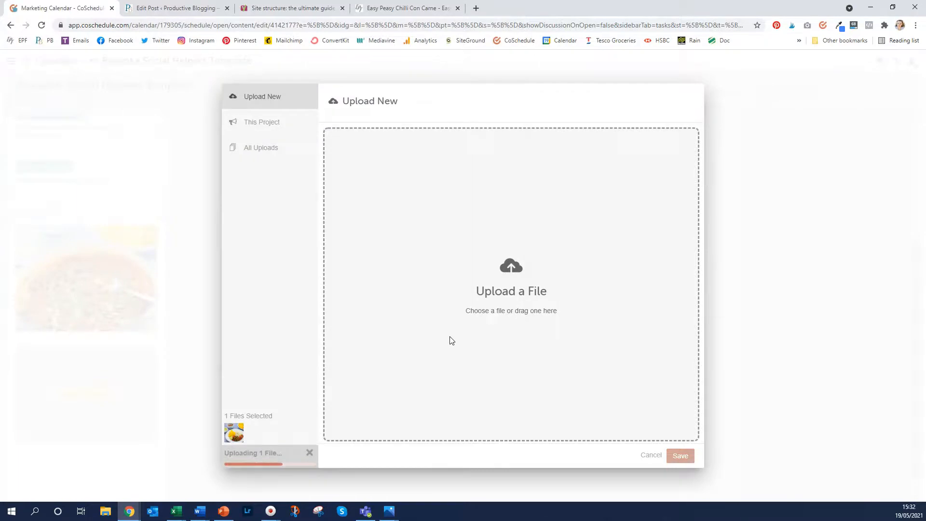
Save the landscape photo and apply the helpers to generate the three illustrated messages
{"action": "left_click", "coordinate": [680, 456]}
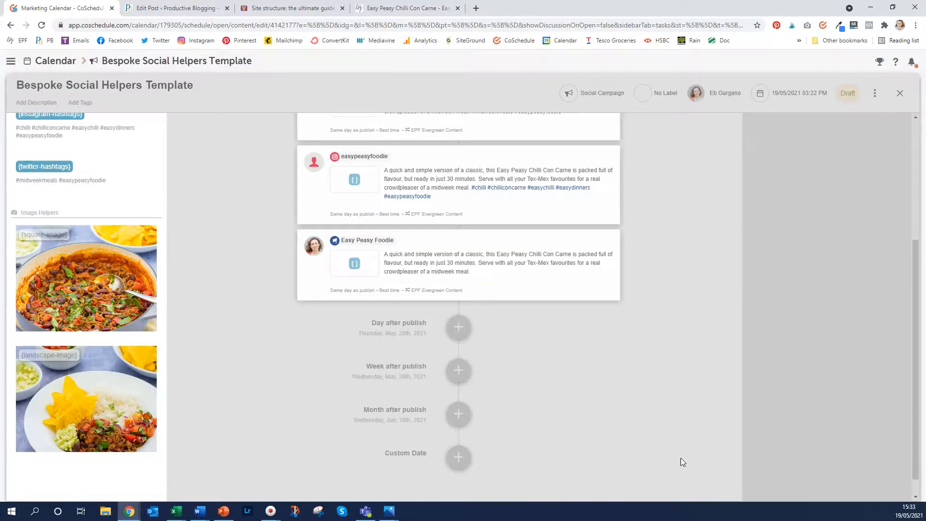
{"action": "scroll", "coordinate": [265, 282], "scroll_direction": "up", "scroll_amount": 4}
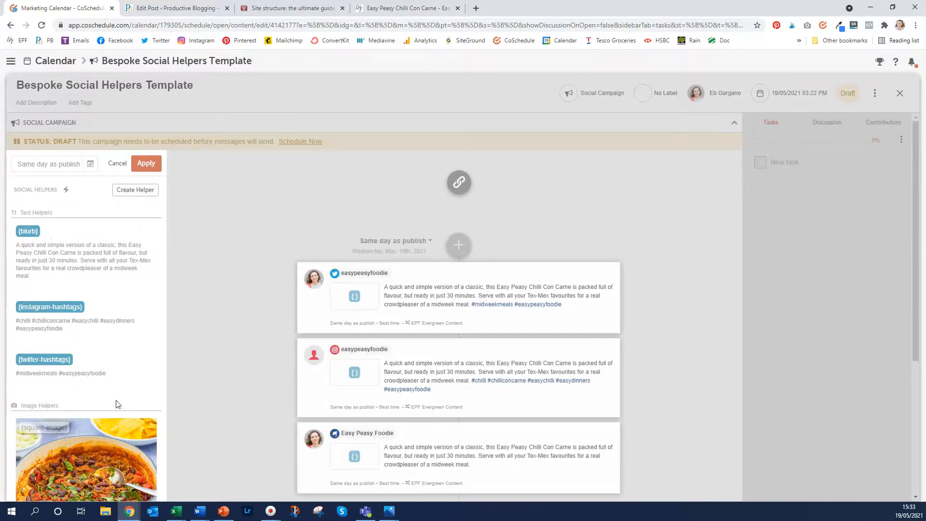
{"action": "left_click", "coordinate": [154, 163]}
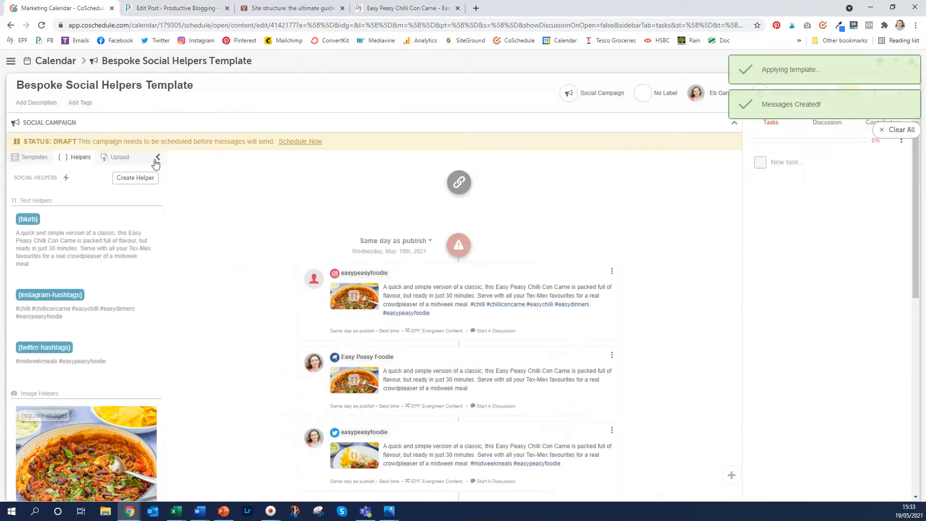
Add the Chilli Con Carne blog post URL as the campaign link, then open the first message
{"action": "left_click", "coordinate": [459, 182]}
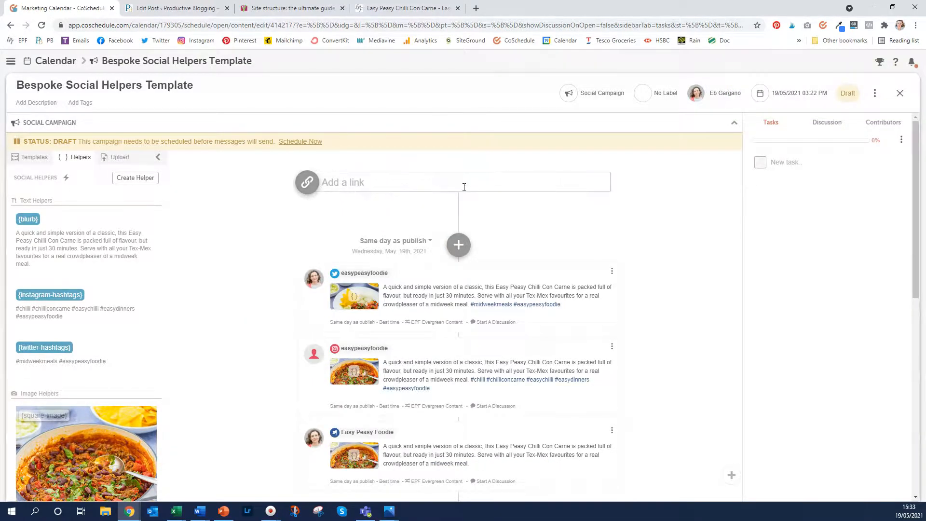
{"action": "left_click", "coordinate": [400, 8]}
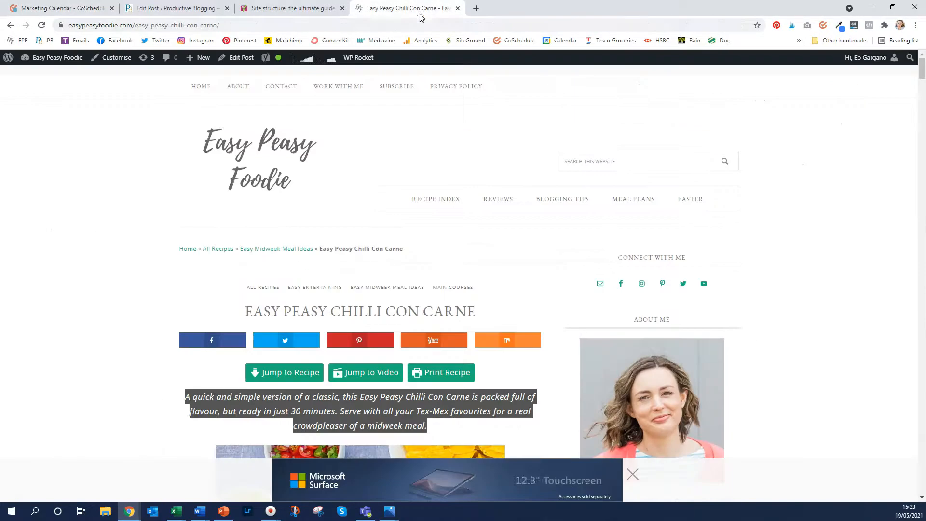
{"action": "left_click", "coordinate": [387, 28]}
{"action": "key", "text": "ctrl+c"}
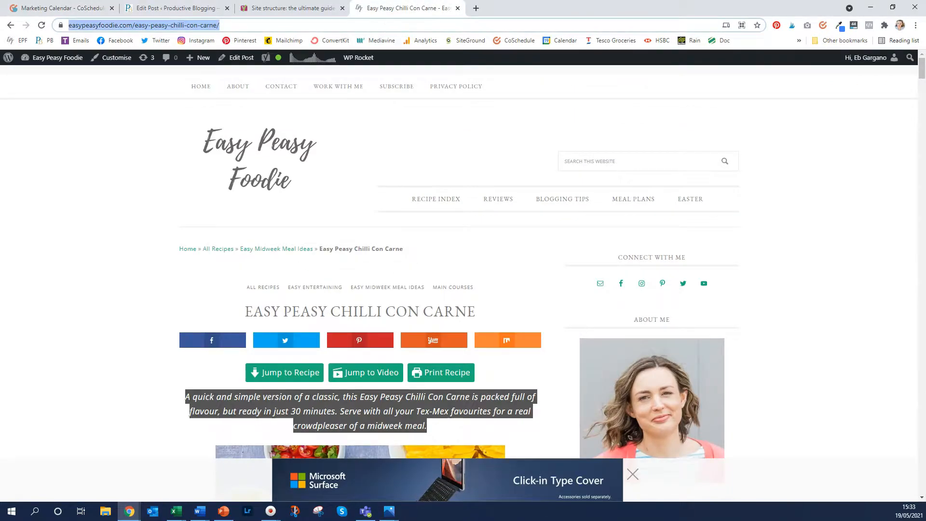
{"action": "left_click", "coordinate": [37, 7]}
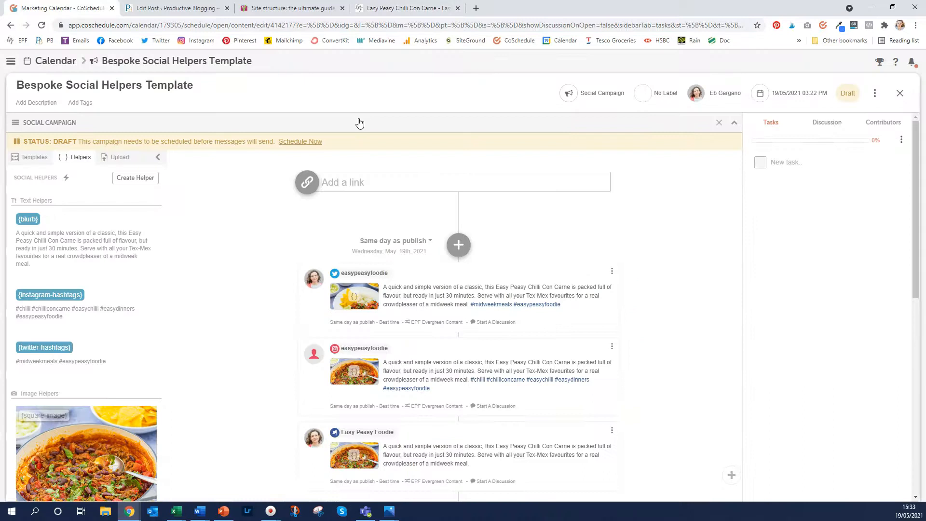
{"action": "key", "text": "ctrl+v"}
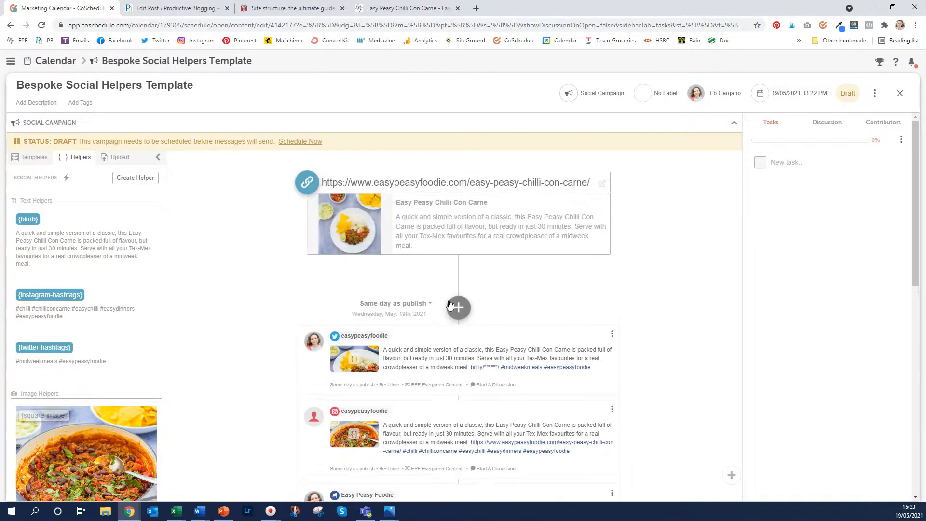
{"action": "left_click", "coordinate": [554, 386]}
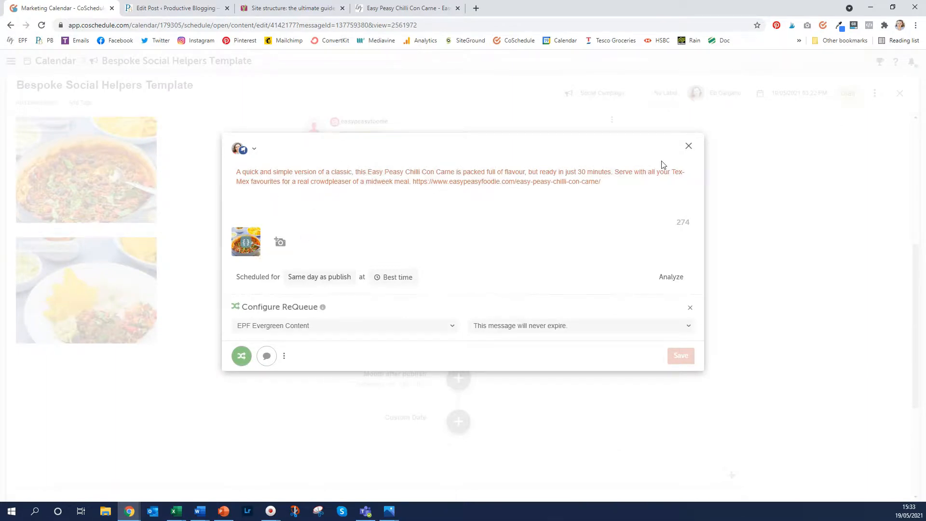
{"action": "left_click", "coordinate": [688, 146]}
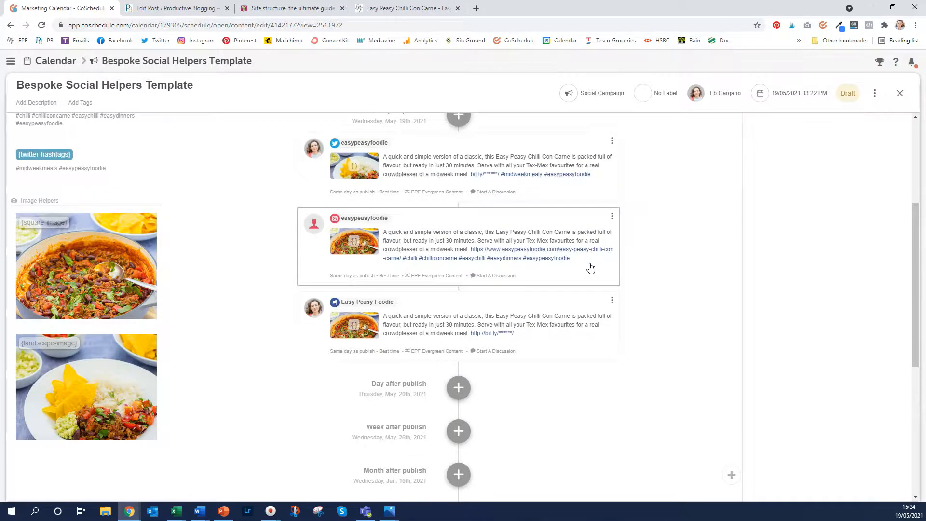
{"action": "left_click", "coordinate": [590, 268]}
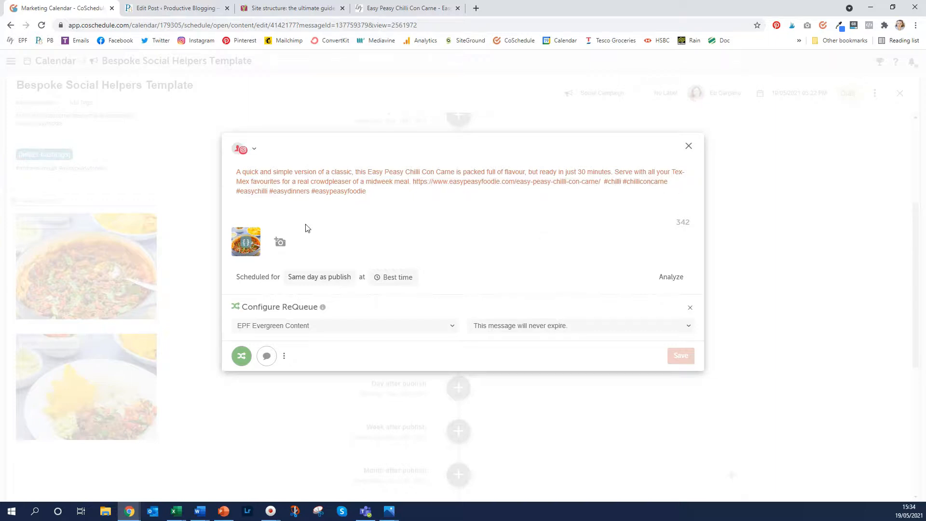
{"action": "mouse_move", "coordinate": [253, 241]}
{"action": "left_click", "coordinate": [688, 146]}
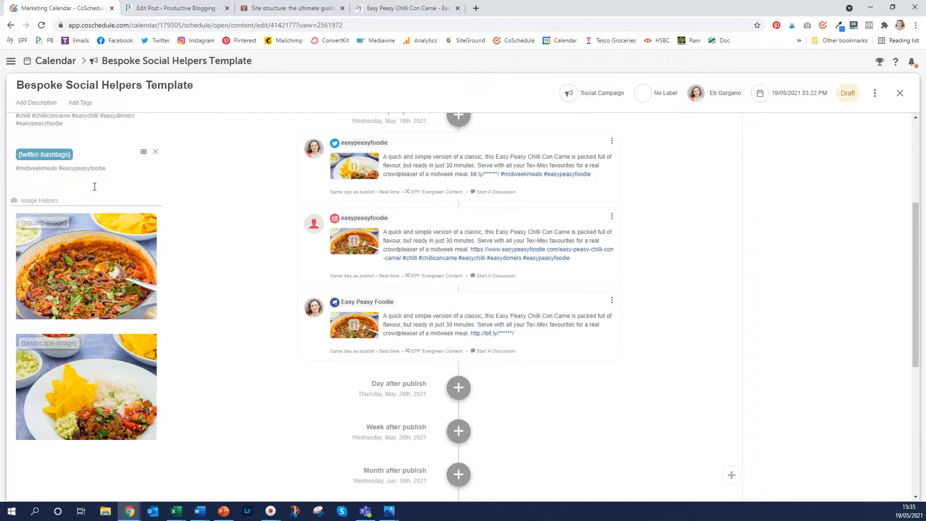
{"action": "scroll", "coordinate": [77, 208], "scroll_direction": "up", "scroll_amount": 4}
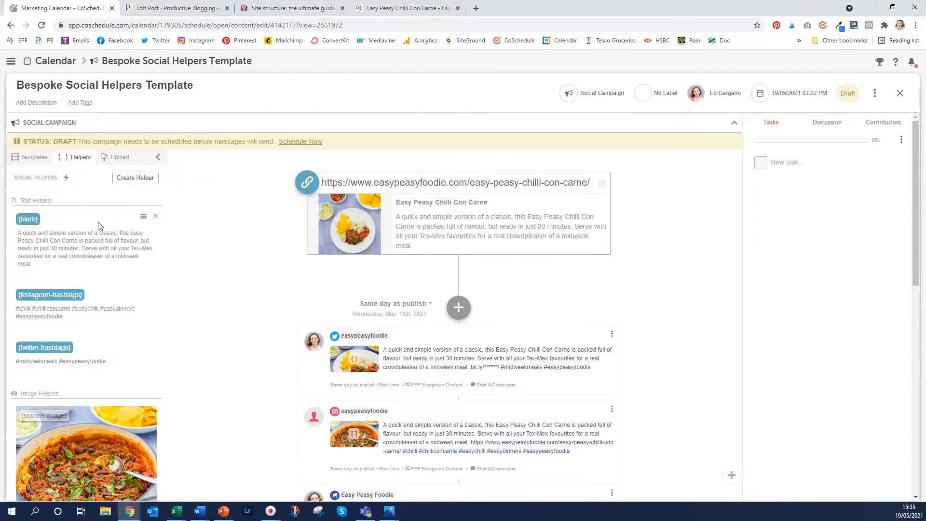
{"action": "scroll", "coordinate": [370, 237], "scroll_direction": "down", "scroll_amount": 4}
{"action": "scroll", "coordinate": [370, 236], "scroll_direction": "down", "scroll_amount": 4}
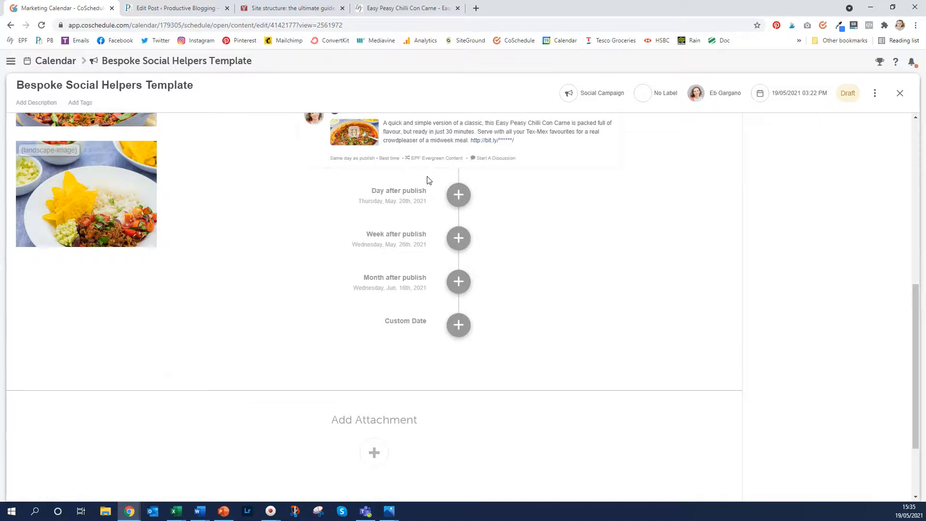
{"action": "scroll", "coordinate": [427, 181], "scroll_direction": "up", "scroll_amount": 4}
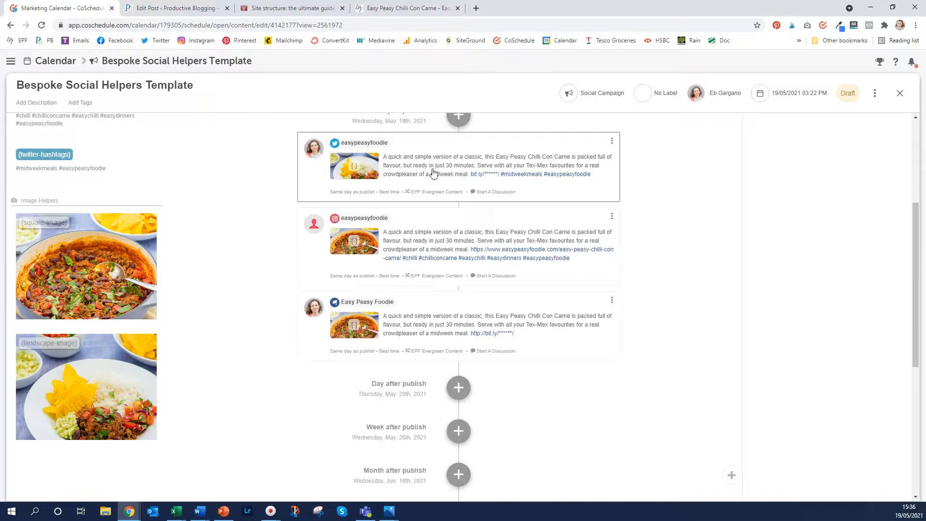
Delete the Bespoke Social Helpers Template campaign from its options menu, confirming with Delete Project
{"action": "left_click", "coordinate": [875, 97]}
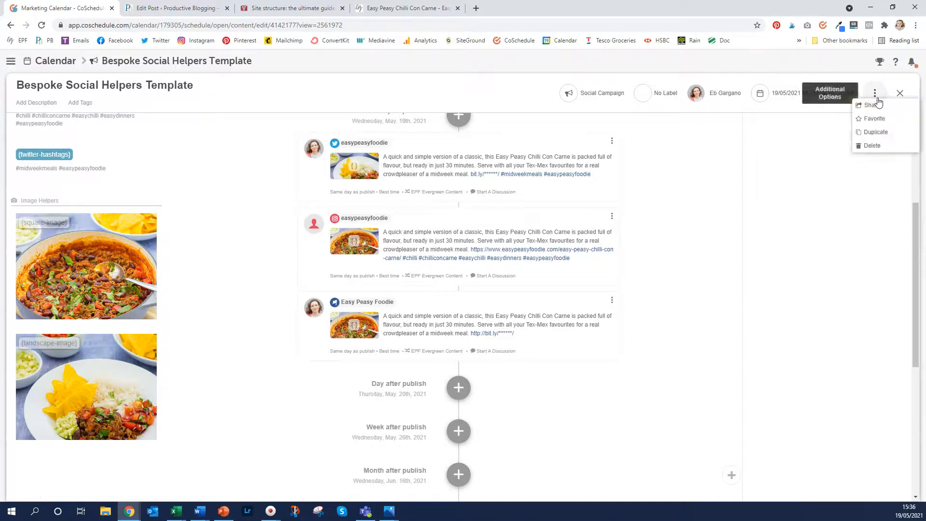
{"action": "left_click", "coordinate": [872, 146]}
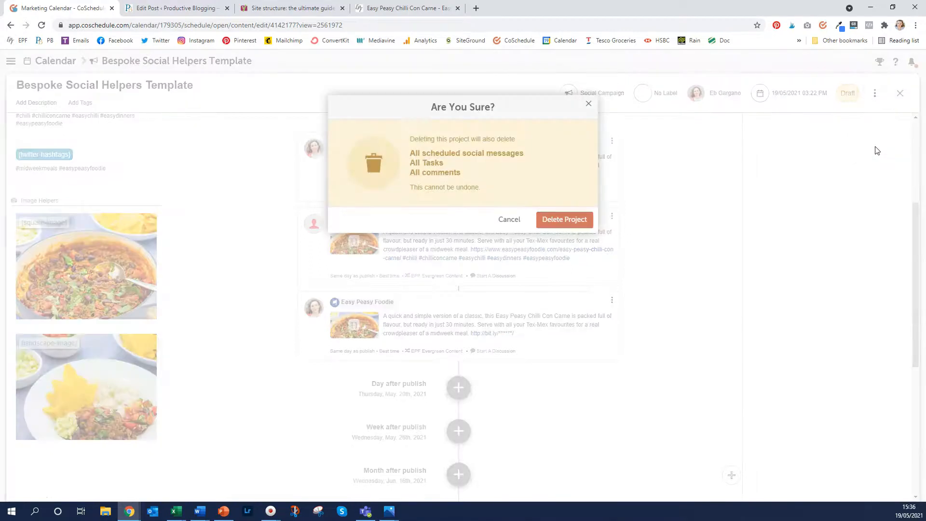
{"action": "left_click", "coordinate": [576, 220]}
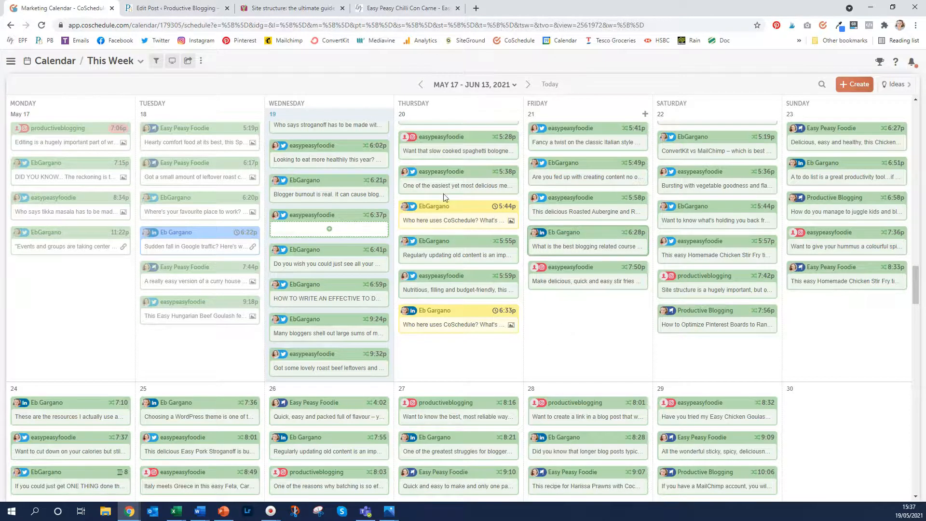
Open the Social Media Question campaign from Thursday's 5:44p calendar post and view its Twitter message
{"action": "mouse_move", "coordinate": [447, 214]}
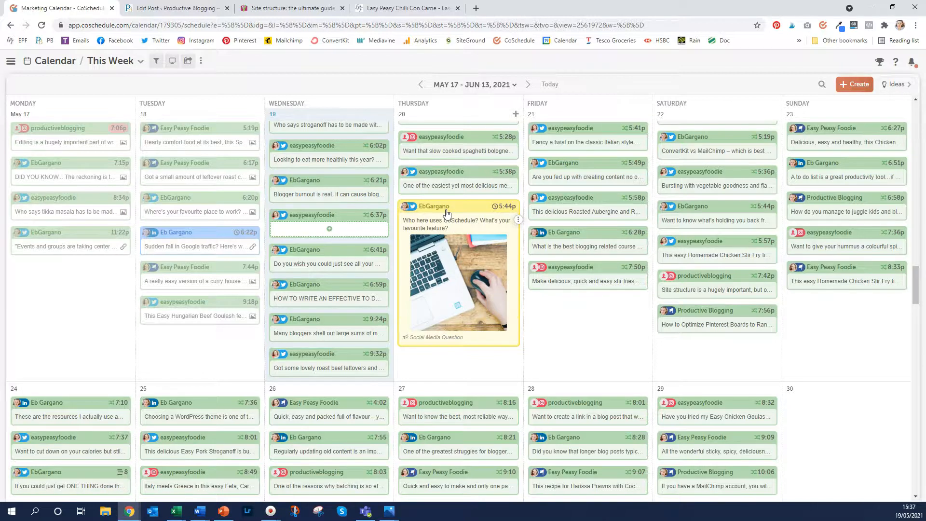
{"action": "left_click", "coordinate": [447, 214]}
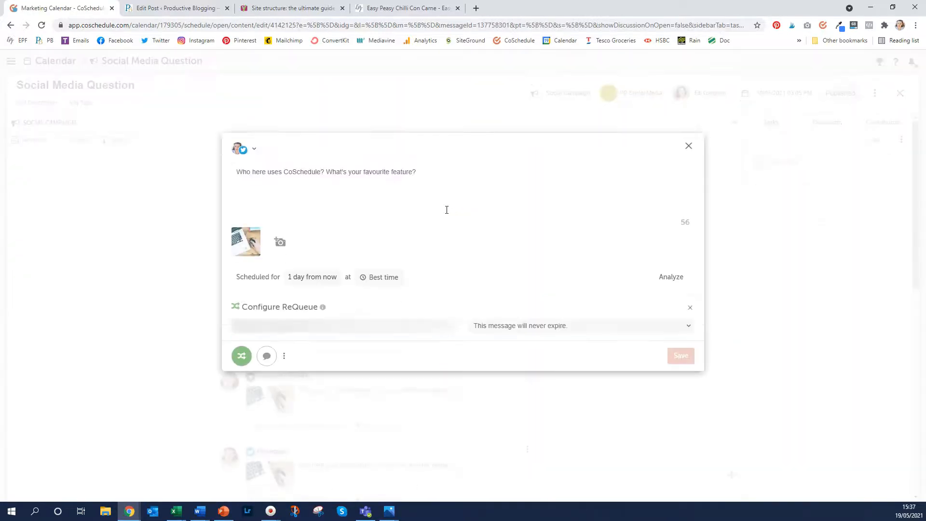
{"action": "left_click", "coordinate": [688, 146]}
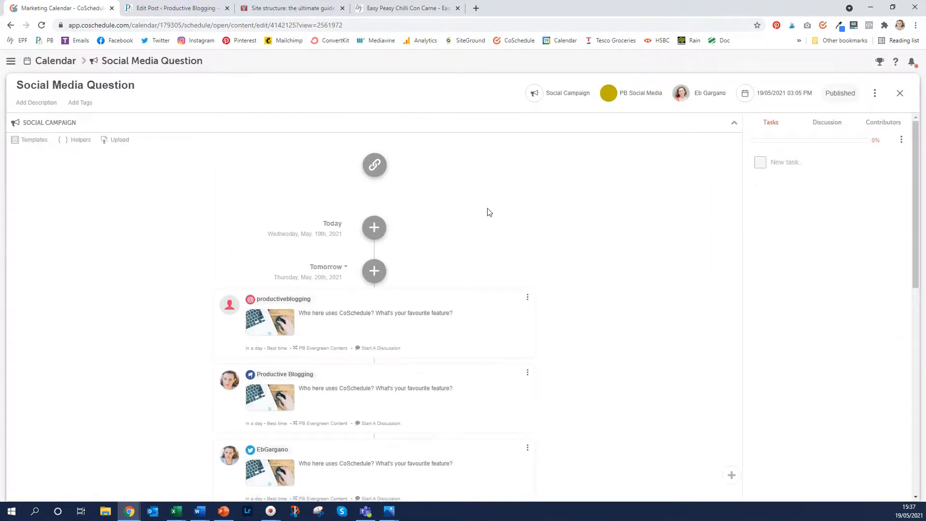
{"action": "scroll", "coordinate": [489, 212], "scroll_direction": "down", "scroll_amount": 2}
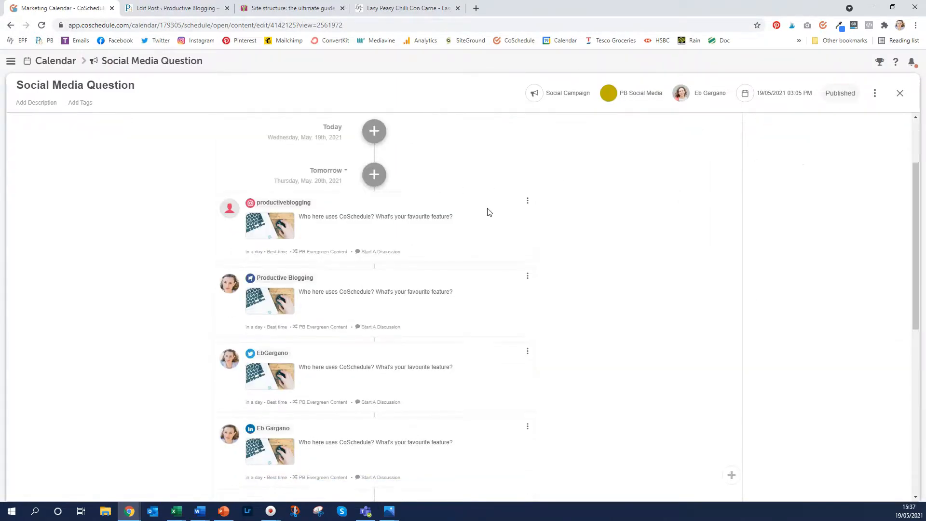
{"action": "scroll", "coordinate": [489, 213], "scroll_direction": "down", "scroll_amount": 2}
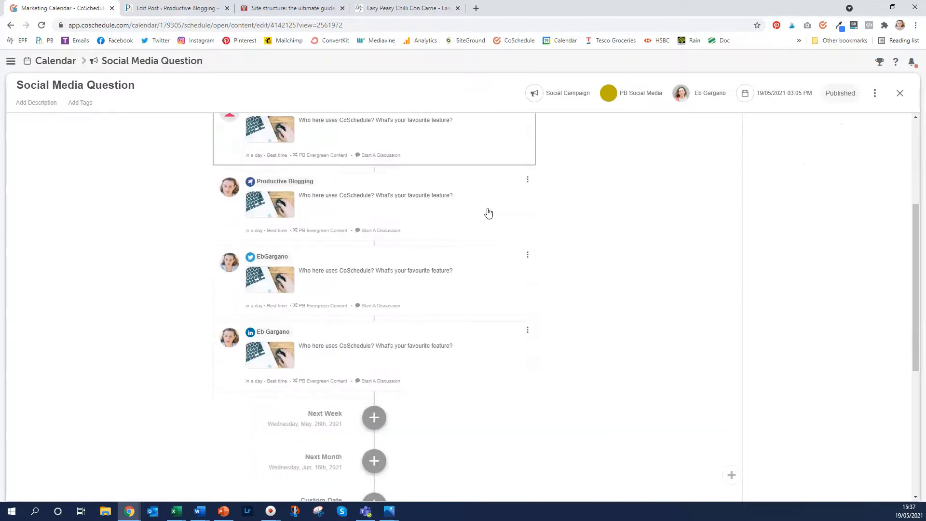
Duplicate the EbGargano tweet and schedule the copy 7 days from now, Wednesday 26 May 2021
{"action": "left_click", "coordinate": [528, 256]}
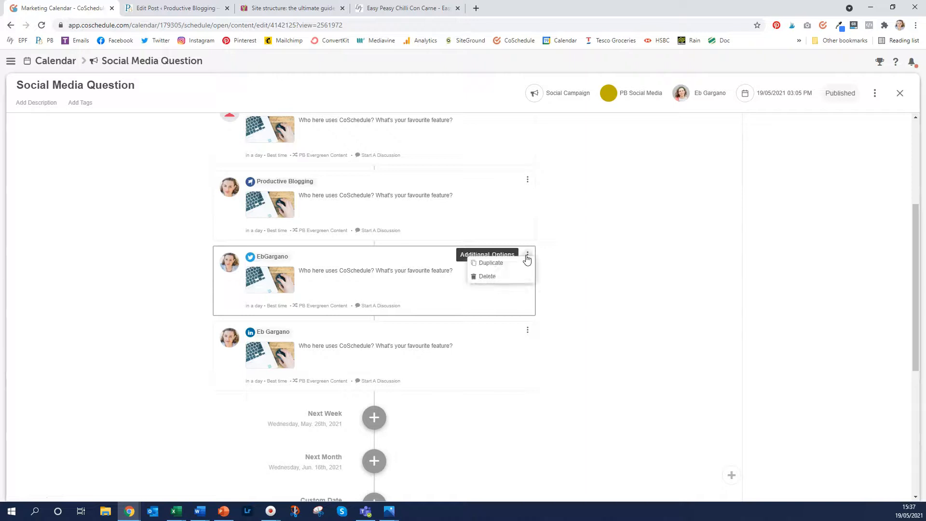
{"action": "left_click", "coordinate": [486, 266]}
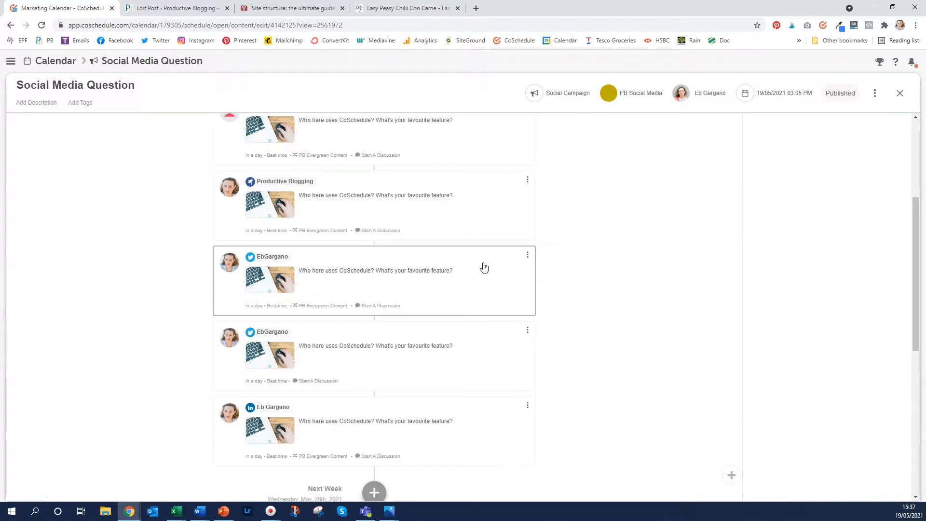
{"action": "scroll", "coordinate": [484, 268], "scroll_direction": "down", "scroll_amount": 2}
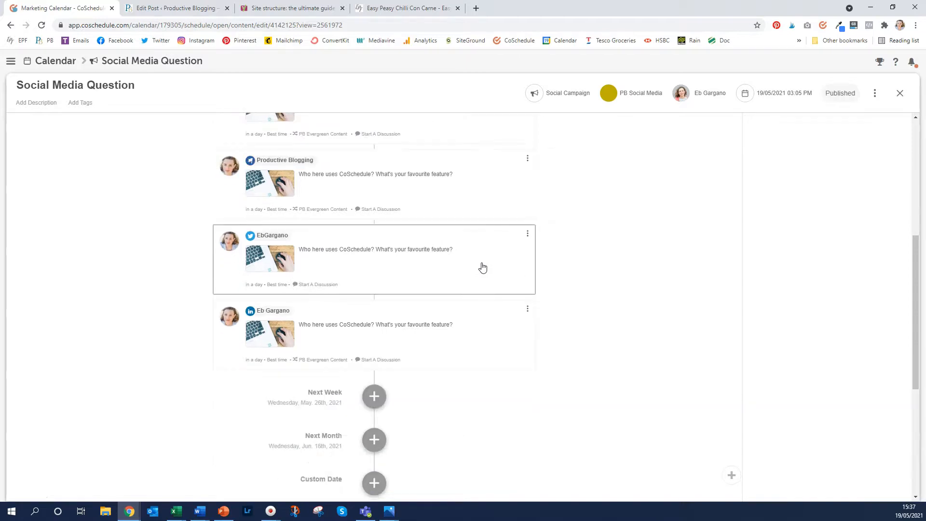
{"action": "left_click", "coordinate": [483, 267]}
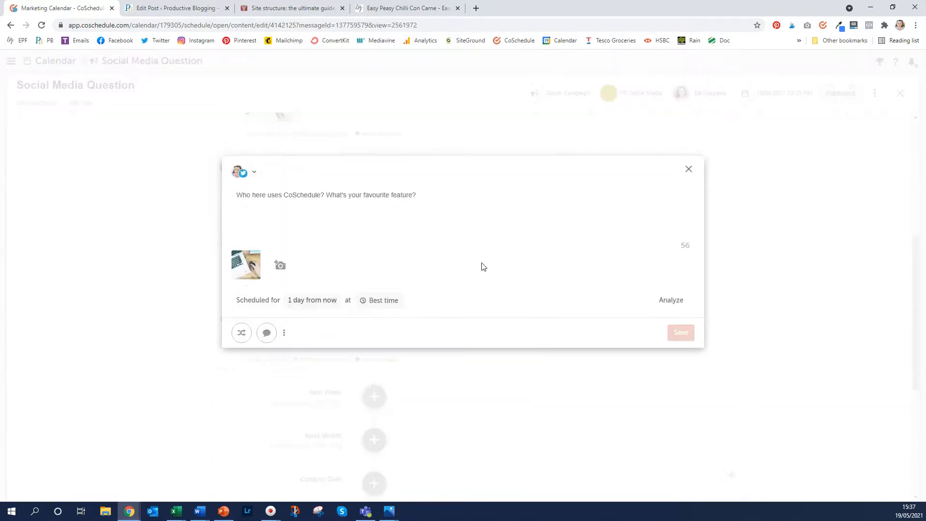
{"action": "left_click", "coordinate": [307, 302]}
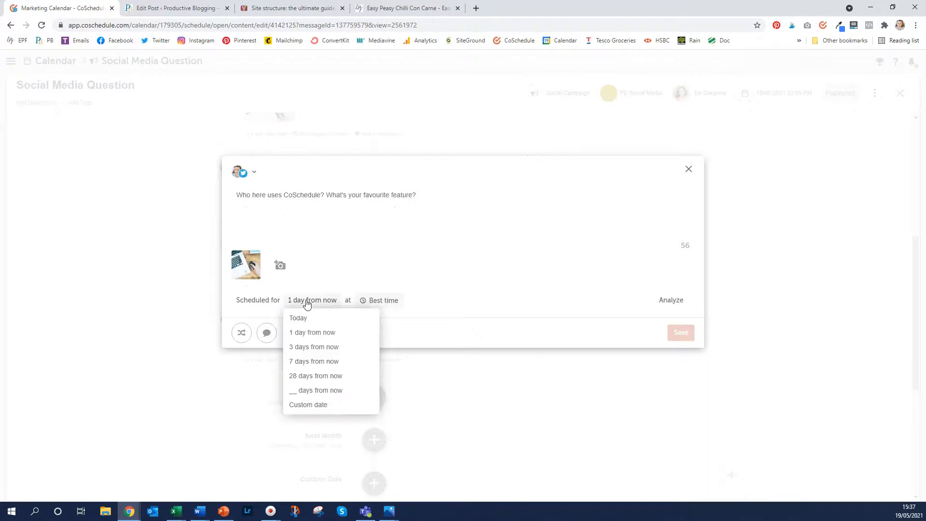
{"action": "left_click", "coordinate": [322, 361]}
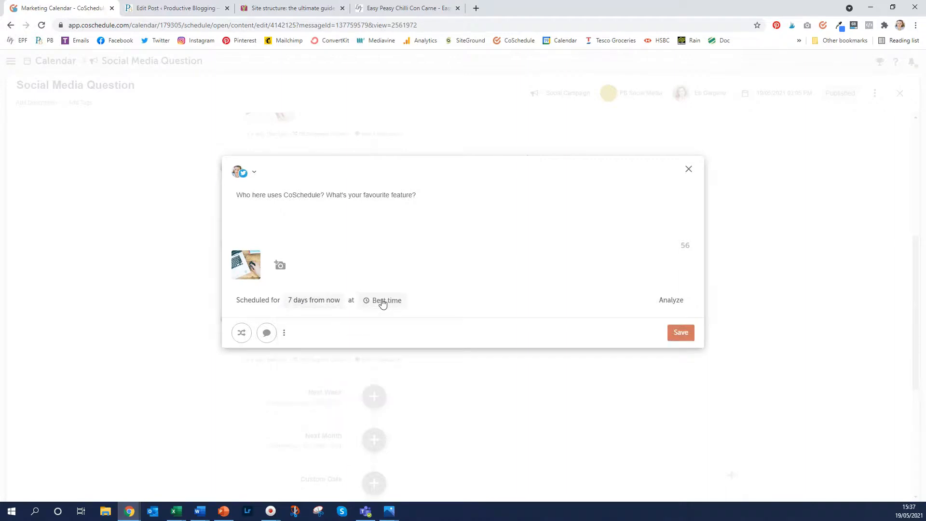
{"action": "left_click", "coordinate": [685, 335]}
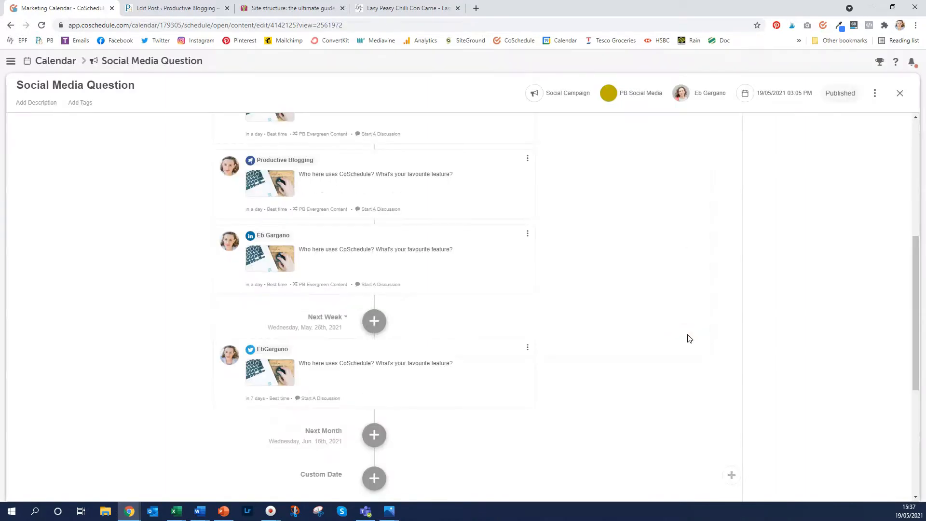
Duplicate the next-week tweet and schedule that copy for Wednesday 2 June 2021
{"action": "scroll", "coordinate": [449, 314], "scroll_direction": "up", "scroll_amount": 3}
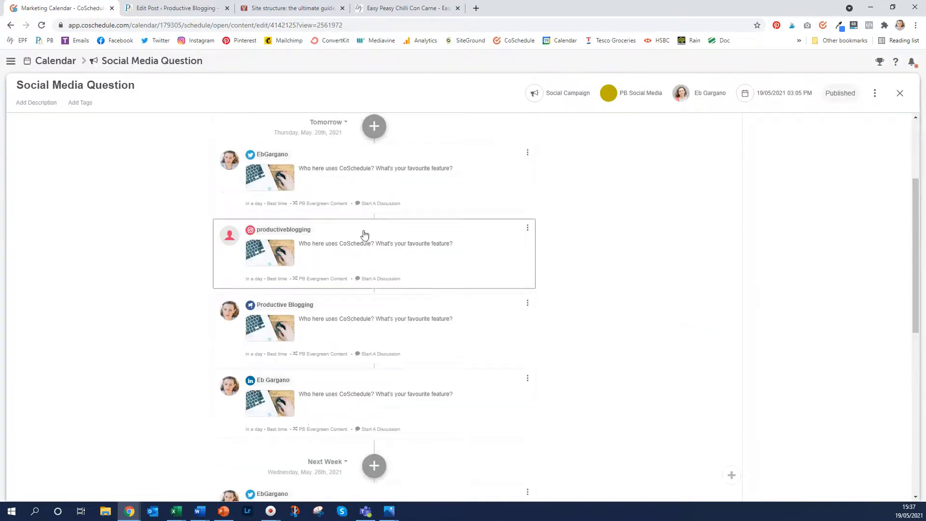
{"action": "scroll", "coordinate": [410, 333], "scroll_direction": "down", "scroll_amount": 3}
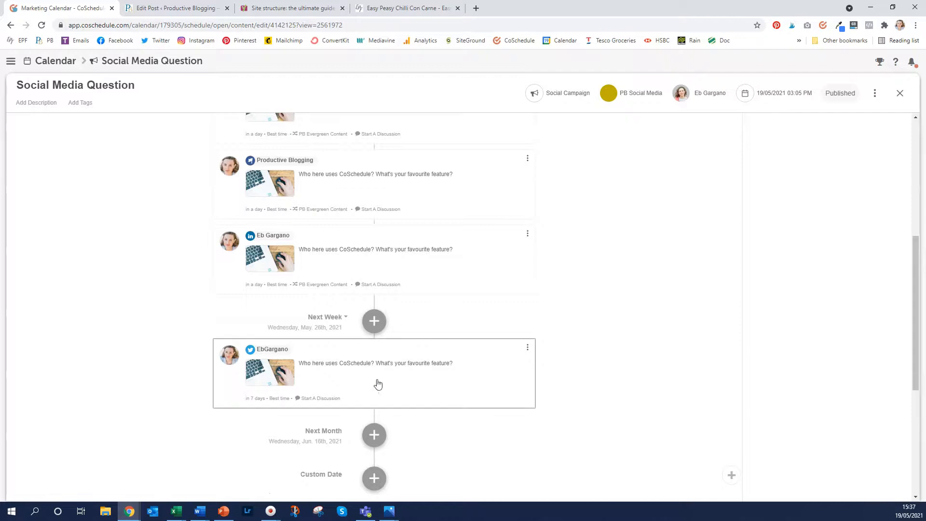
{"action": "scroll", "coordinate": [523, 304], "scroll_direction": "down", "scroll_amount": 2}
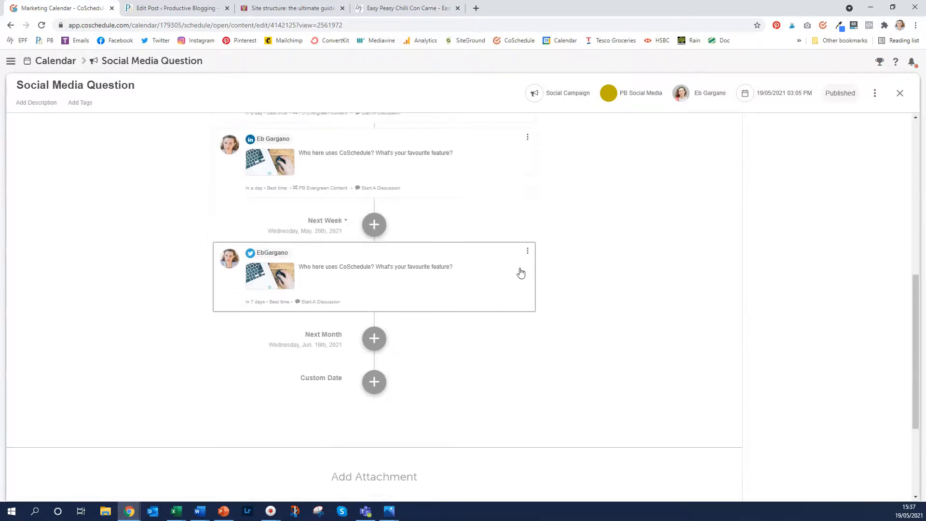
{"action": "left_click", "coordinate": [528, 252]}
{"action": "left_click", "coordinate": [497, 261]}
{"action": "left_click", "coordinate": [460, 341]}
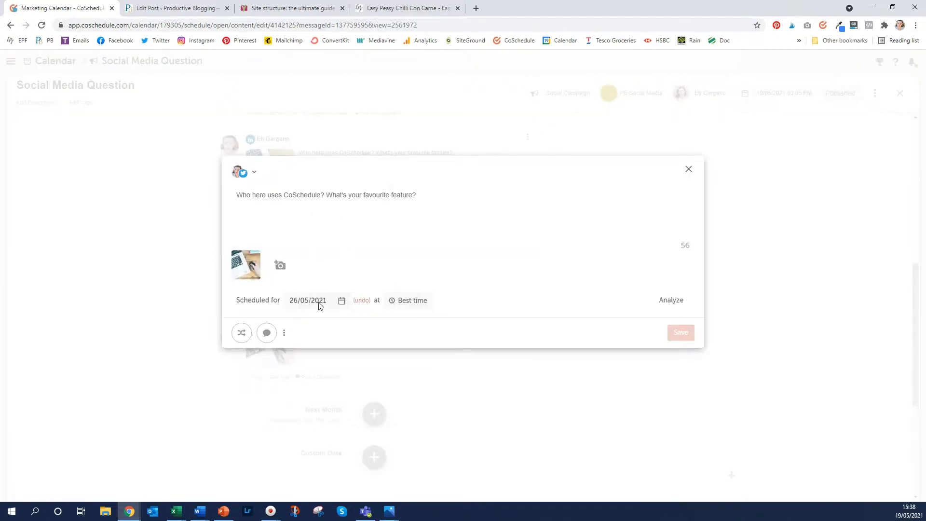
{"action": "left_click", "coordinate": [319, 306]}
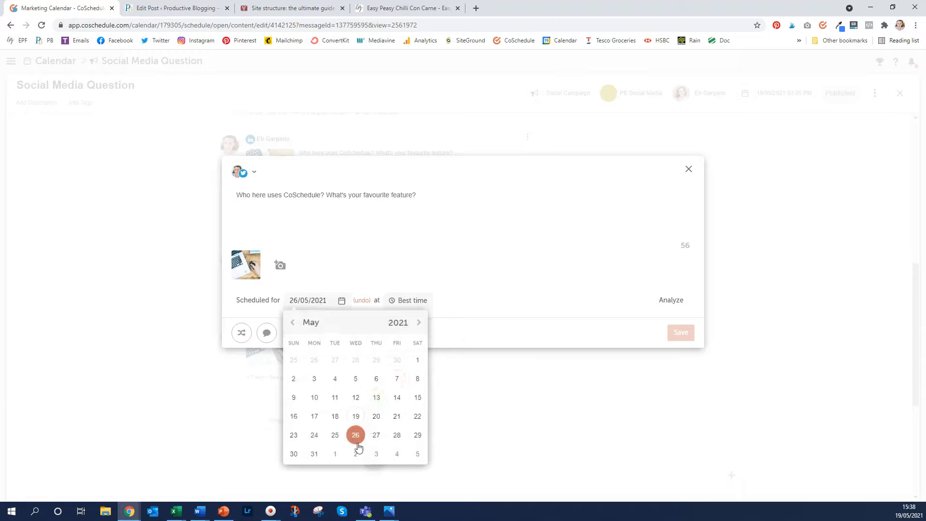
{"action": "left_click", "coordinate": [681, 333]}
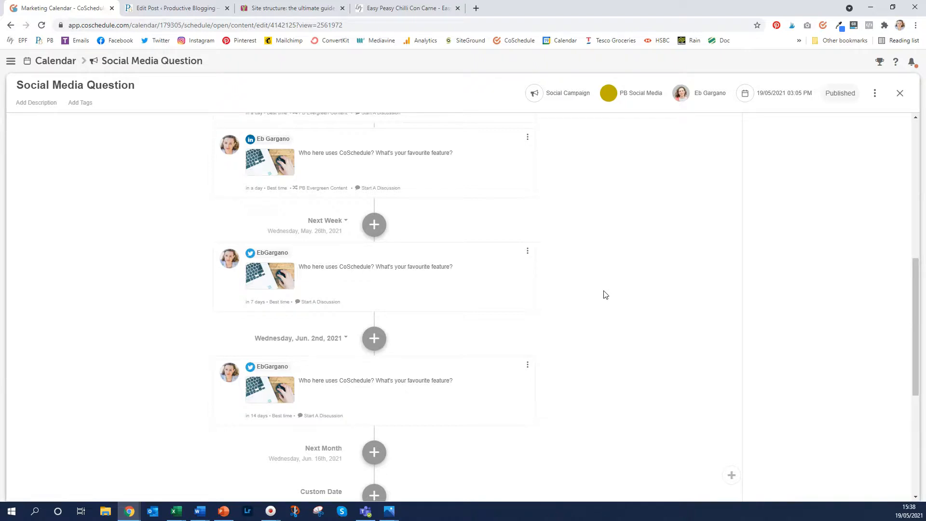
Start a CoSchedule share of the Yoast 'Site structure: the ultimate guide' article from the extension
{"action": "left_click", "coordinate": [285, 11]}
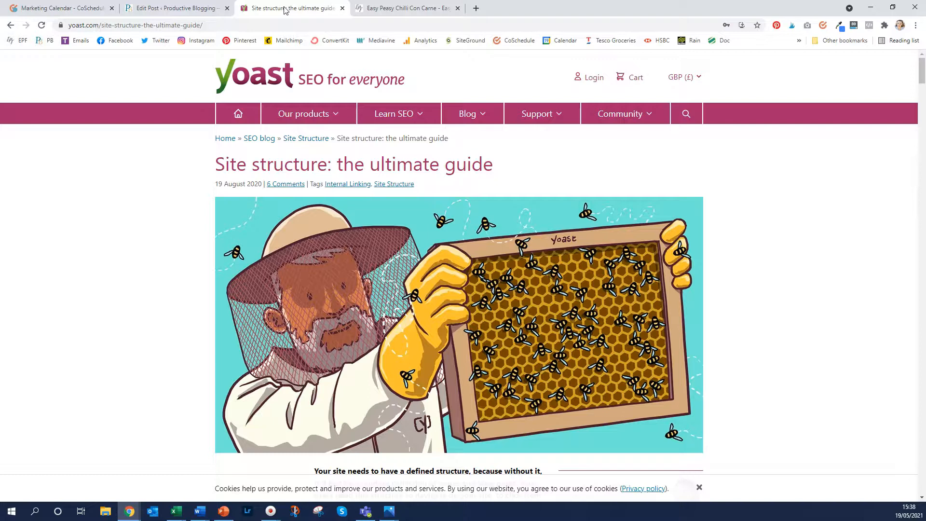
{"action": "left_click", "coordinate": [823, 27]}
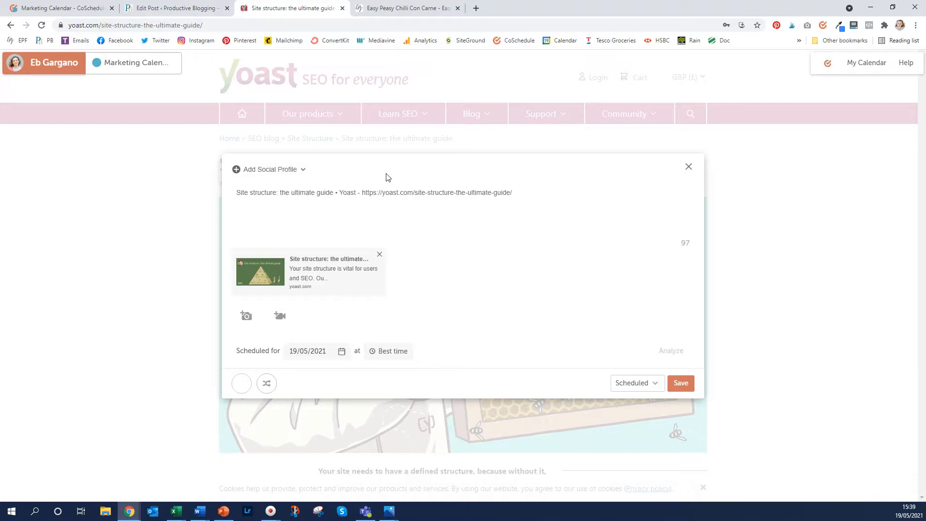
Add the Productive Blogging Facebook page and the personal Twitter profile to the share
{"action": "left_click", "coordinate": [285, 171]}
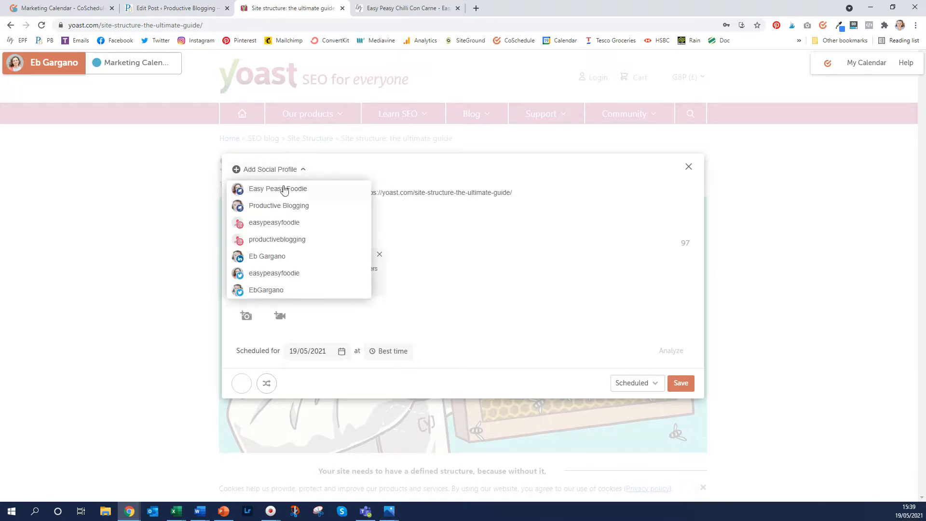
{"action": "left_click", "coordinate": [280, 206]}
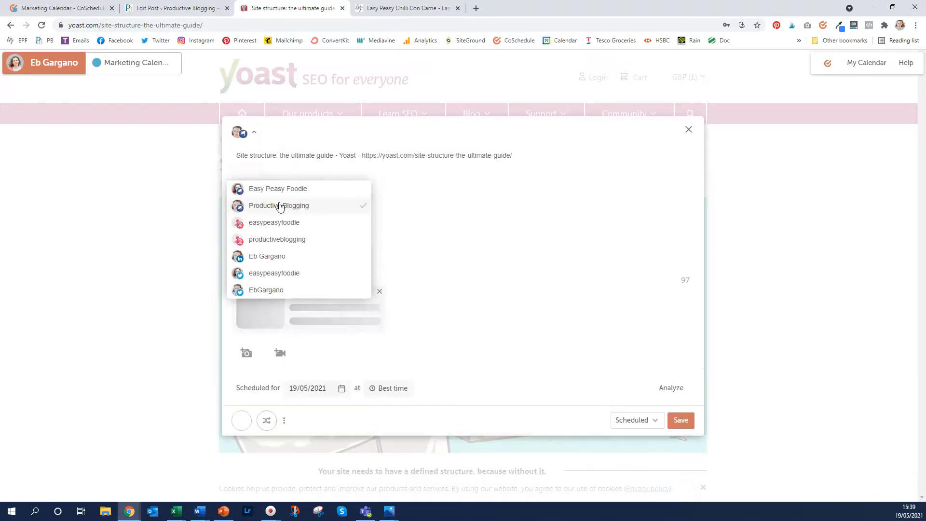
{"action": "left_click", "coordinate": [280, 293]}
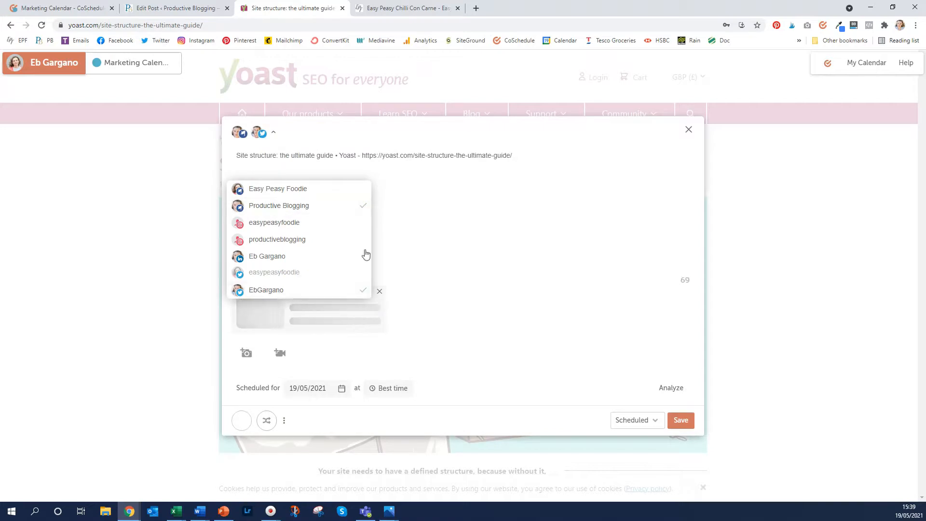
{"action": "left_click", "coordinate": [474, 208]}
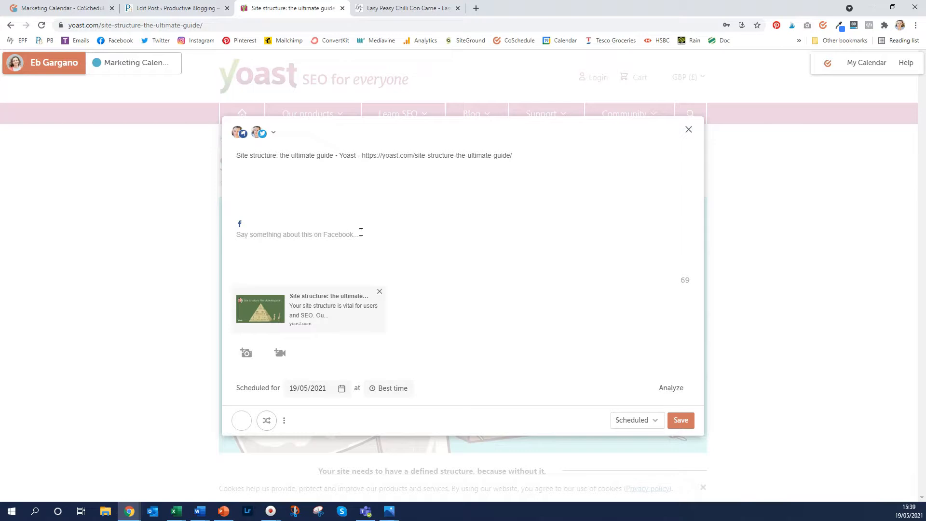
Add the Instagram and LinkedIn profiles, then remove both again
{"action": "left_click", "coordinate": [275, 135]}
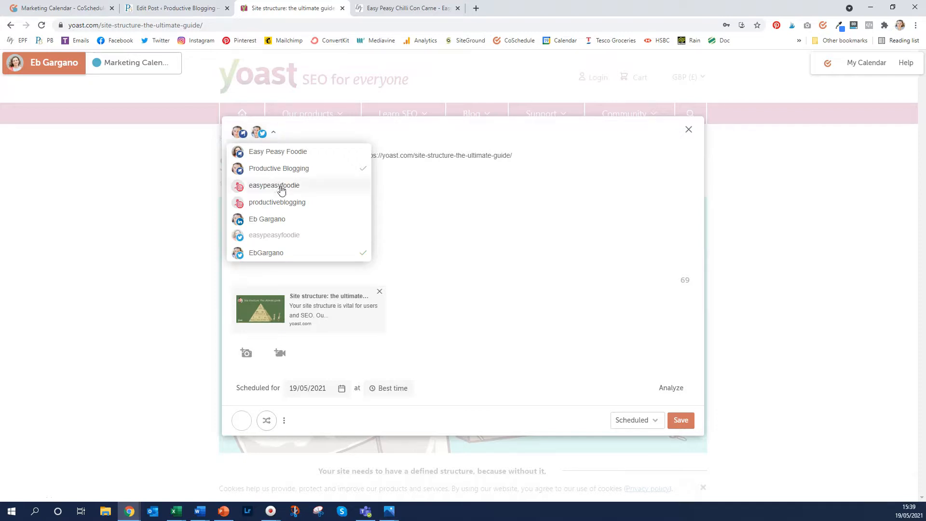
{"action": "left_click", "coordinate": [283, 203]}
{"action": "left_click", "coordinate": [269, 225]}
{"action": "left_click", "coordinate": [405, 219]}
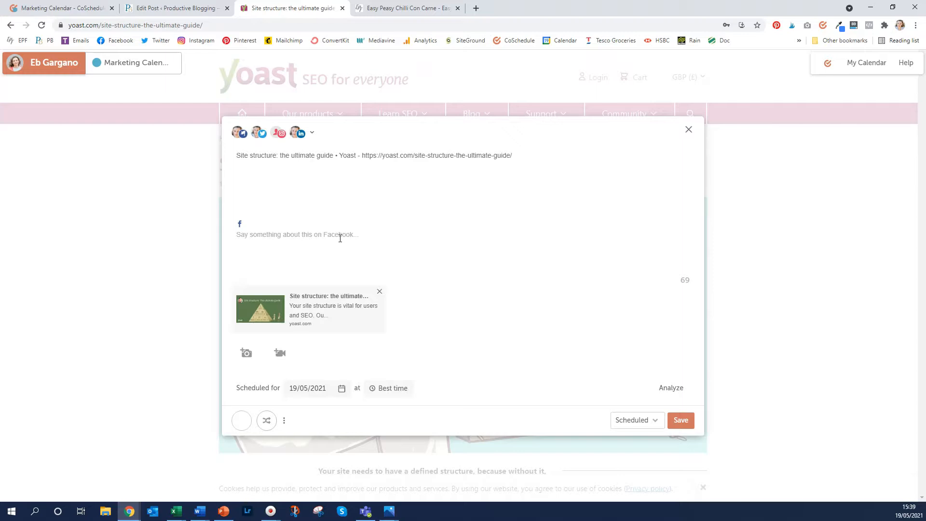
{"action": "left_click", "coordinate": [280, 135]}
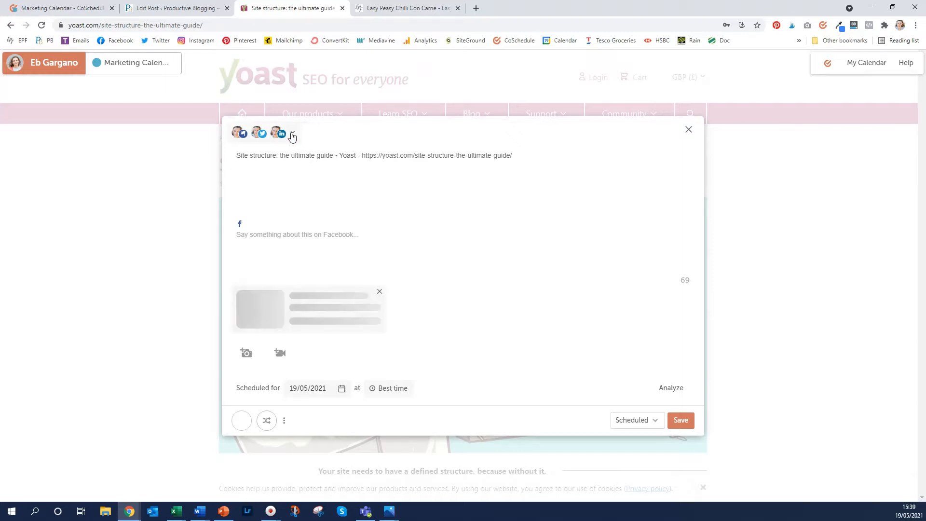
{"action": "left_click", "coordinate": [279, 135]}
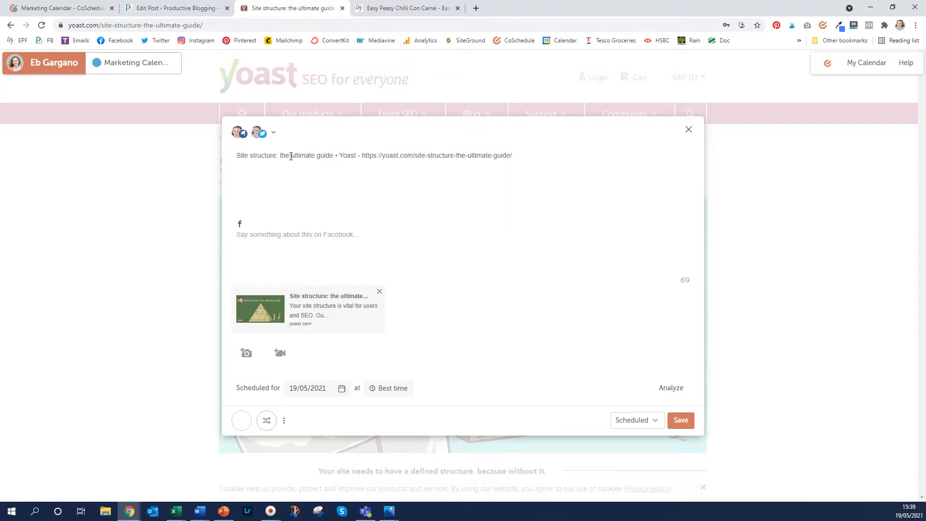
{"action": "left_click_drag", "start_coordinate": [362, 155], "coordinate": [223, 155]}
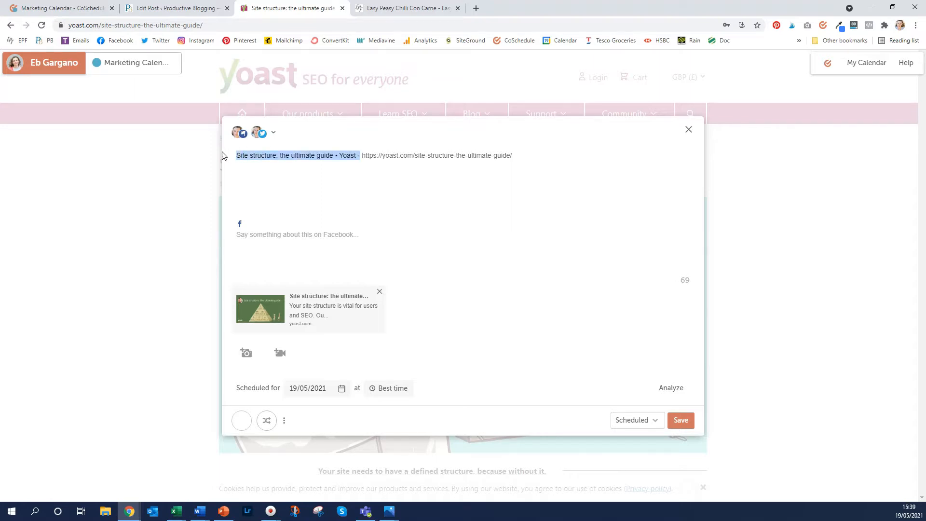
{"action": "type", "text": "Check out this really great post on Site Structure by @Yoast >>>"}
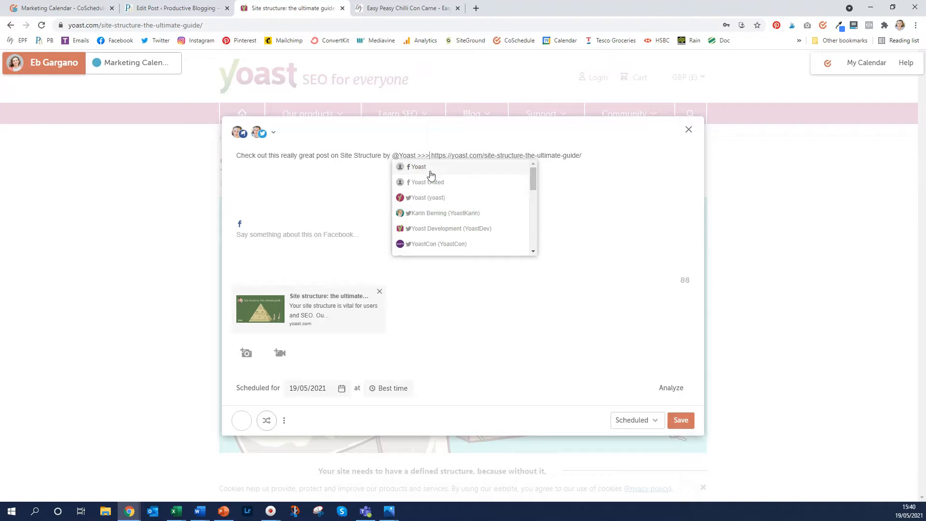
{"action": "left_click", "coordinate": [424, 197]}
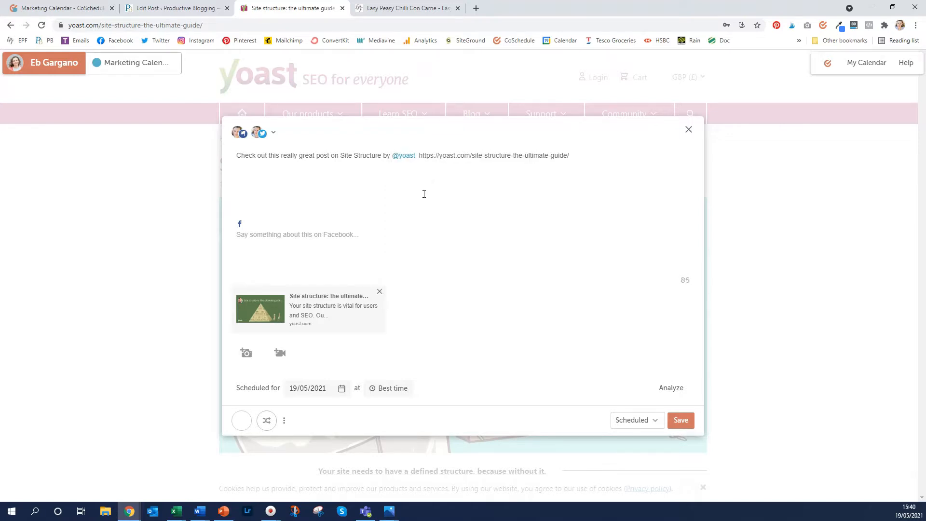
{"action": "type", "text": ">>>"}
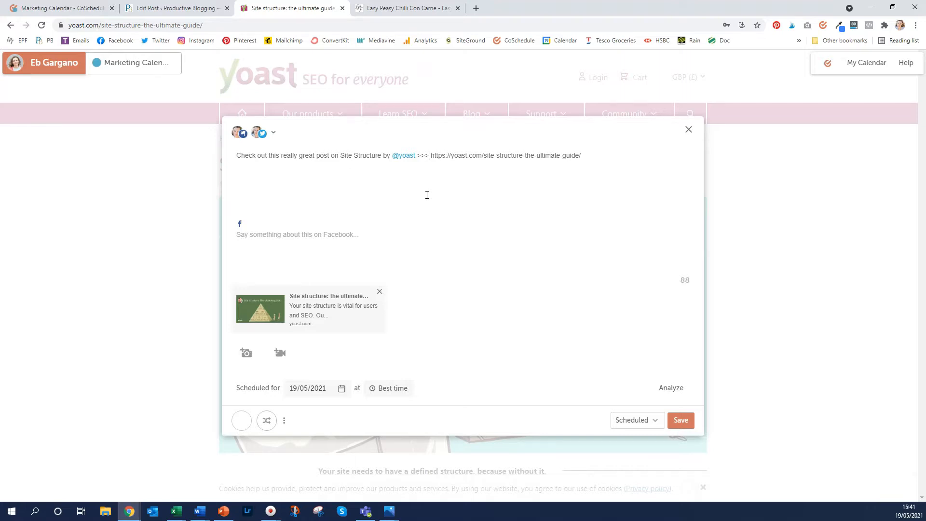
{"action": "left_click_drag", "start_coordinate": [600, 153], "coordinate": [236, 158]}
{"action": "key", "text": "ctrl+c"}
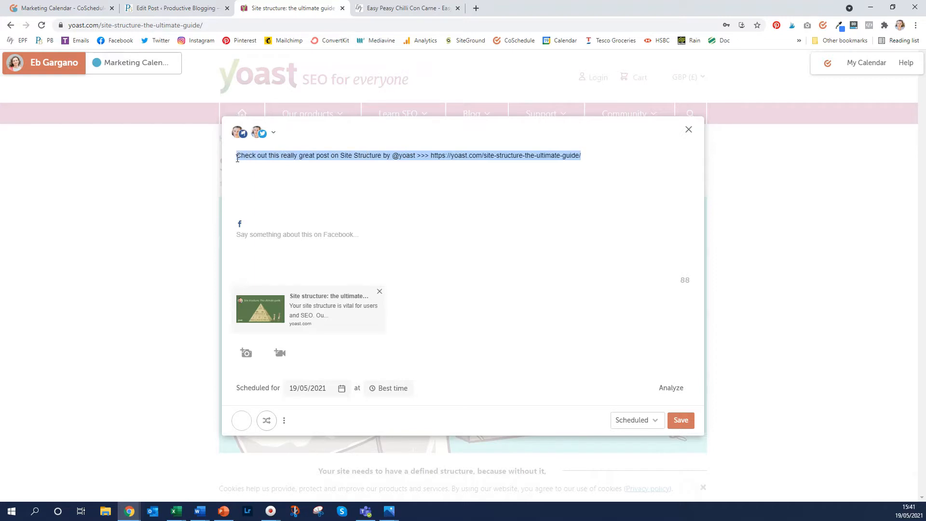
{"action": "left_click", "coordinate": [256, 237]}
{"action": "key", "text": "ctrl+v"}
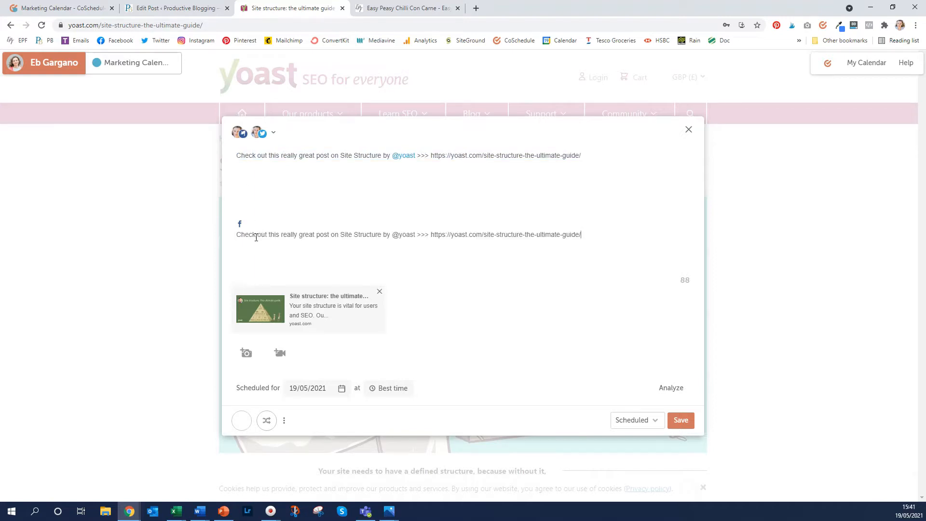
{"action": "left_click", "coordinate": [416, 234]}
{"action": "key", "text": "BackSpace"}
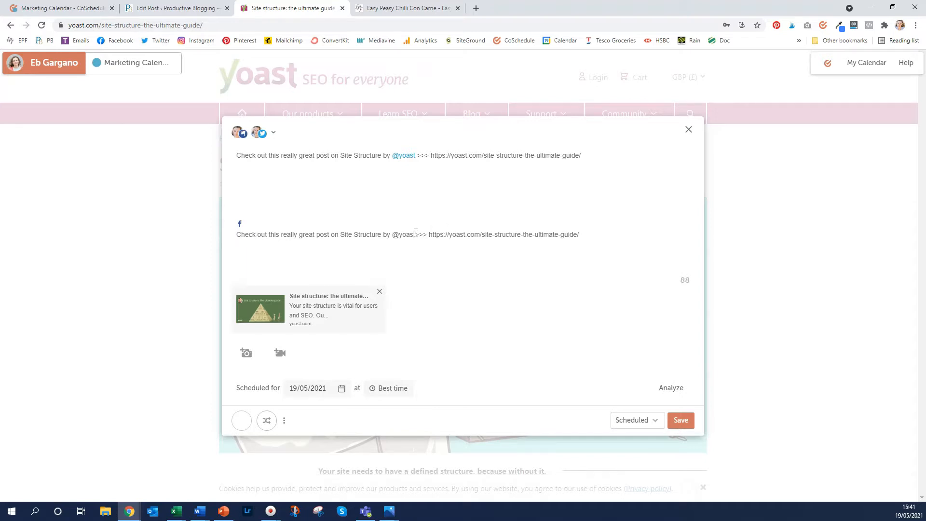
{"action": "type", "text": "t"}
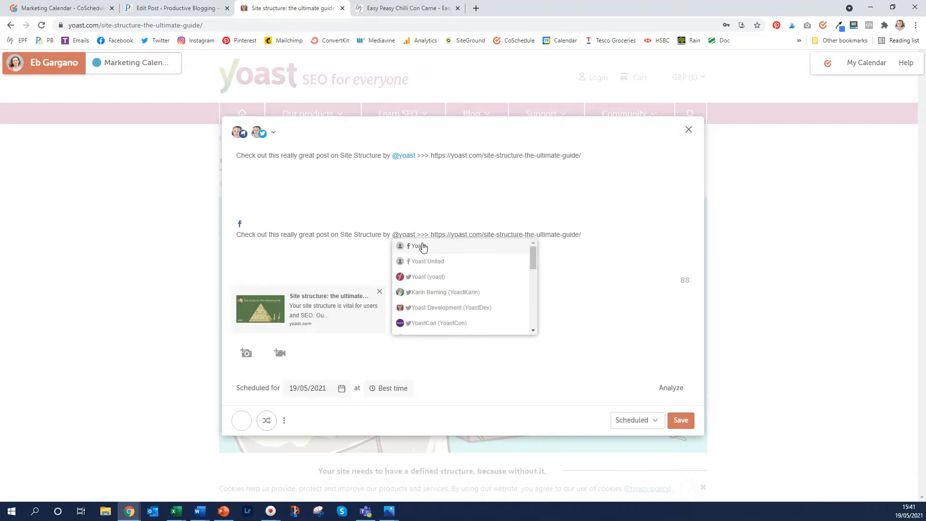
Tag the Yoast Facebook page, label it PB Curated Content, and schedule it 1 hour from now on 19/05/2021
{"action": "left_click", "coordinate": [423, 246]}
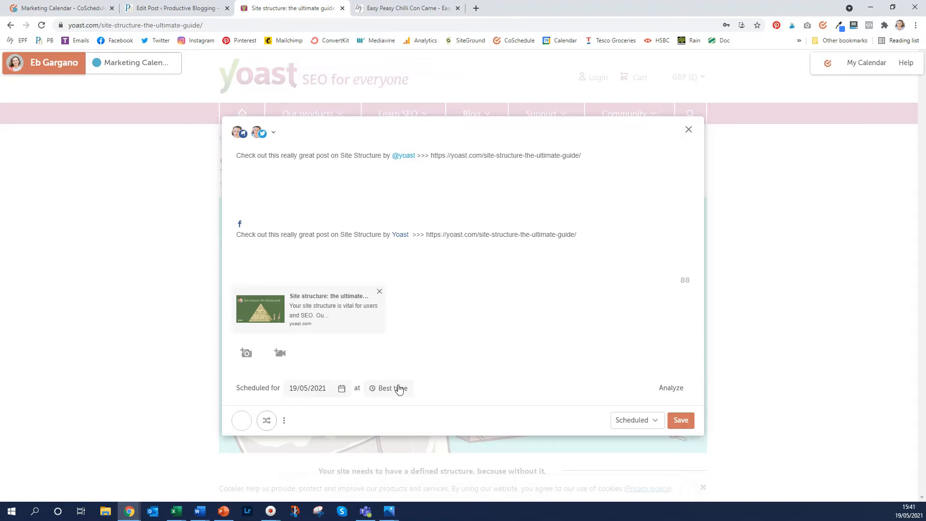
{"action": "left_click", "coordinate": [248, 424]}
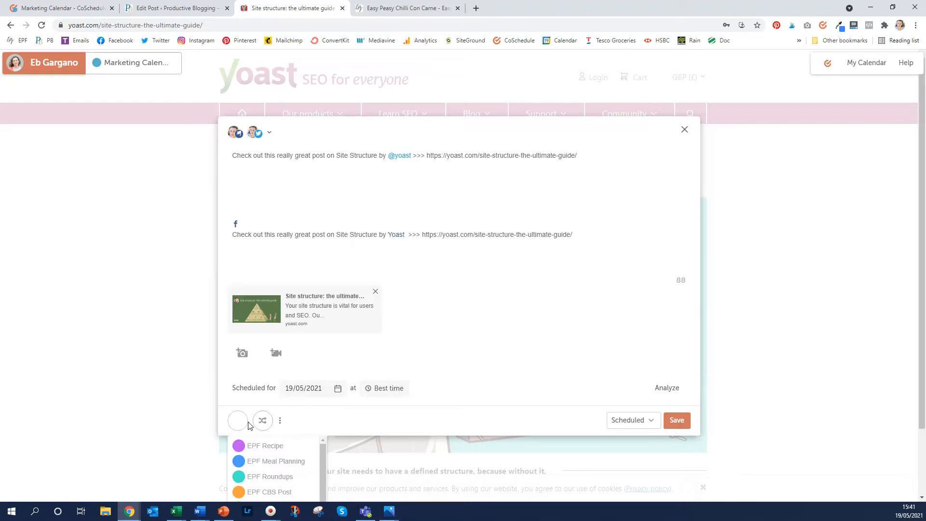
{"action": "scroll", "coordinate": [248, 425], "scroll_direction": "down", "scroll_amount": 2}
{"action": "scroll", "coordinate": [284, 405], "scroll_direction": "down", "scroll_amount": 3}
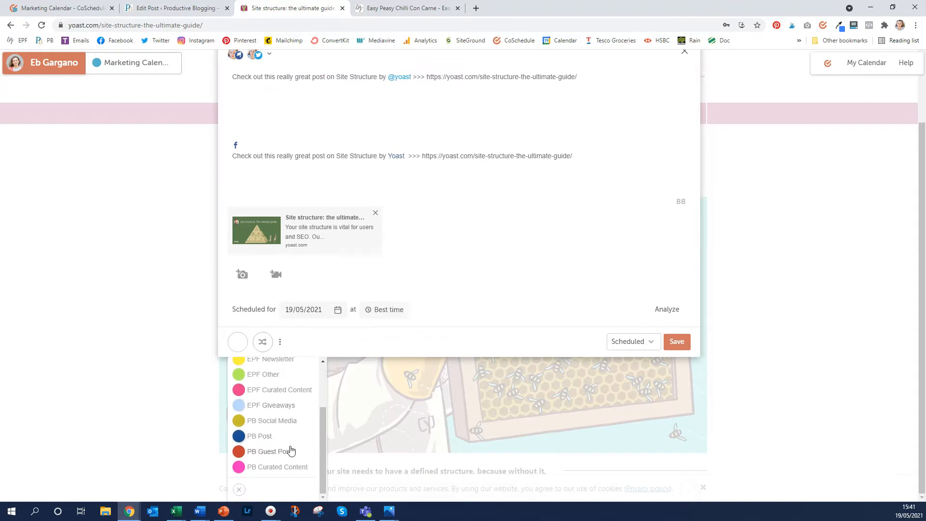
{"action": "left_click", "coordinate": [283, 466]}
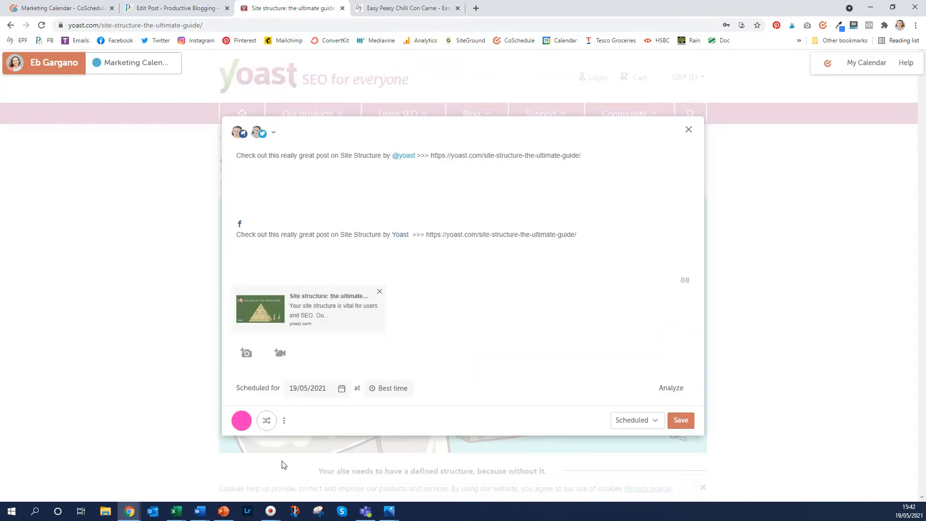
{"action": "left_click", "coordinate": [393, 388]}
{"action": "left_click", "coordinate": [383, 433]}
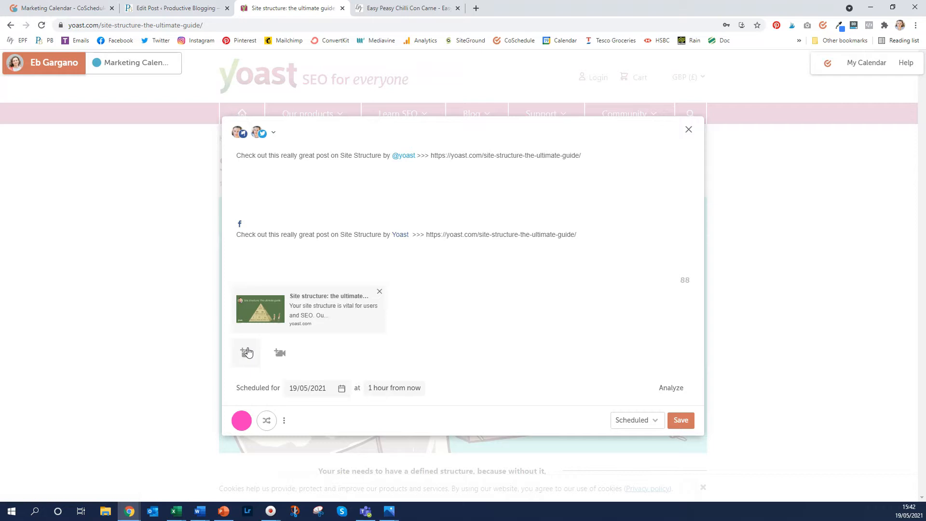
Save the scheduled messages and view the Marketing Calendar with the Social Media Question panel closed
{"action": "left_click", "coordinate": [683, 421]}
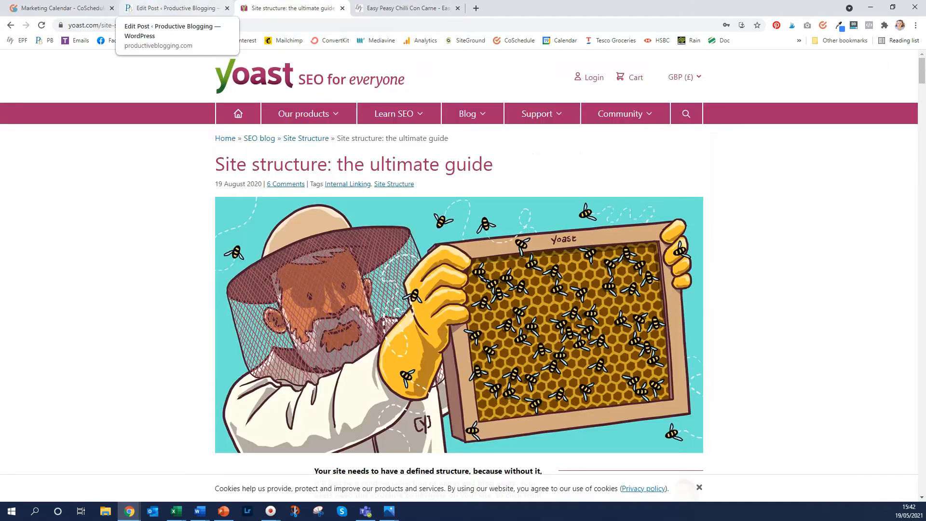
{"action": "left_click", "coordinate": [82, 8]}
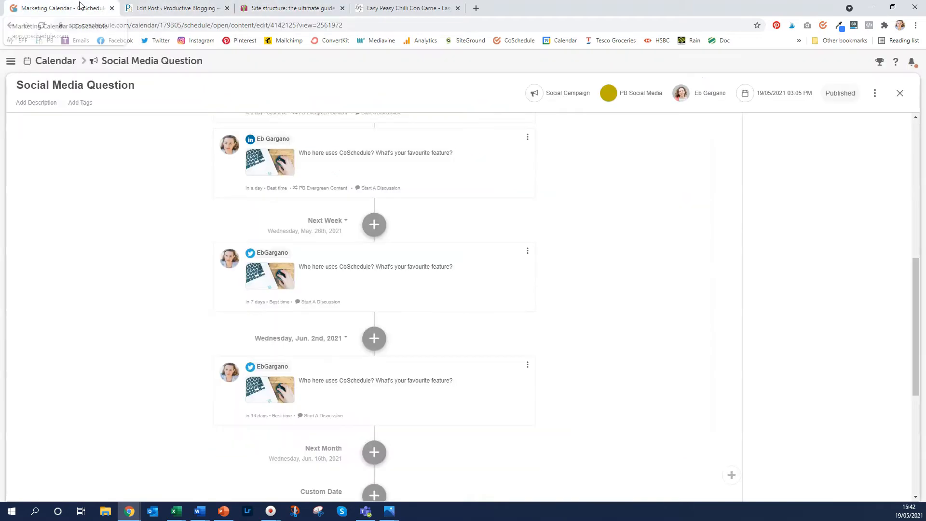
{"action": "left_click", "coordinate": [900, 93]}
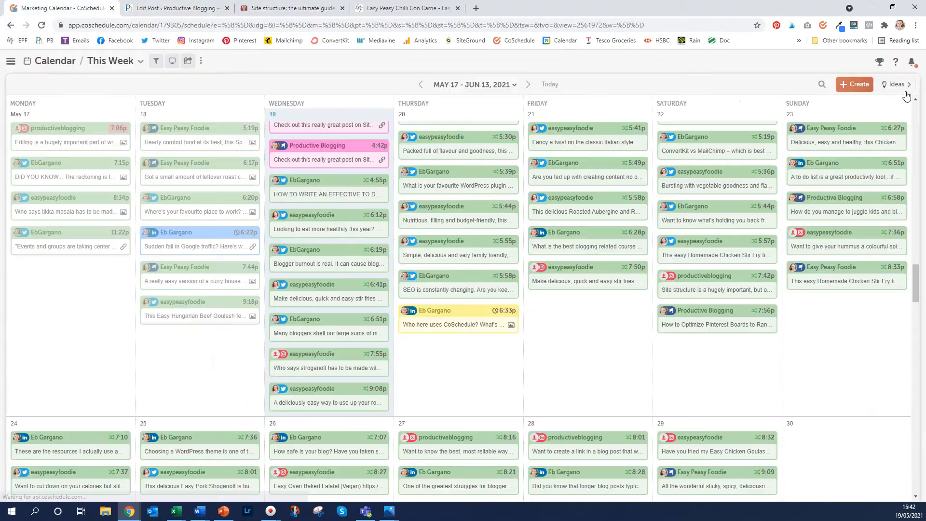
Check the two pink 4:42p Wednesday Site Structure posts for Twitter and Facebook
{"action": "scroll", "coordinate": [386, 227], "scroll_direction": "up", "scroll_amount": 3}
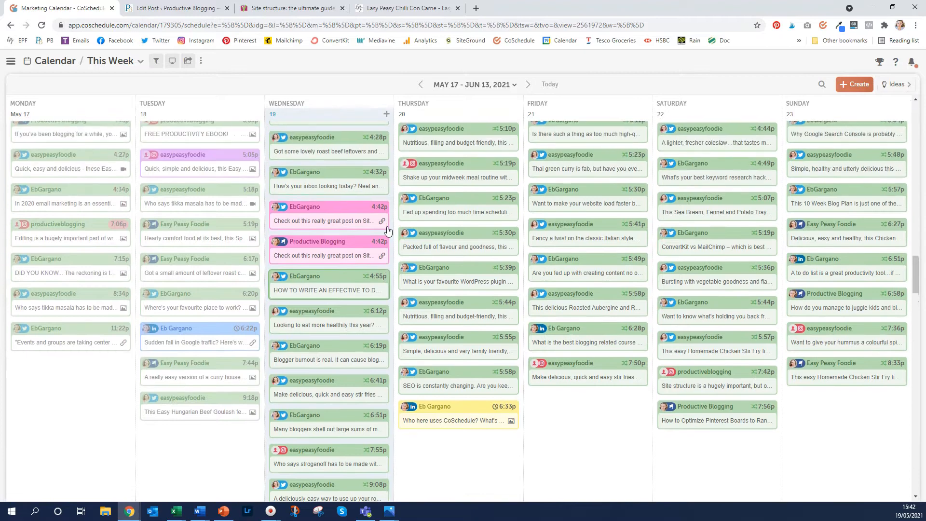
{"action": "scroll", "coordinate": [388, 230], "scroll_direction": "up", "scroll_amount": 1}
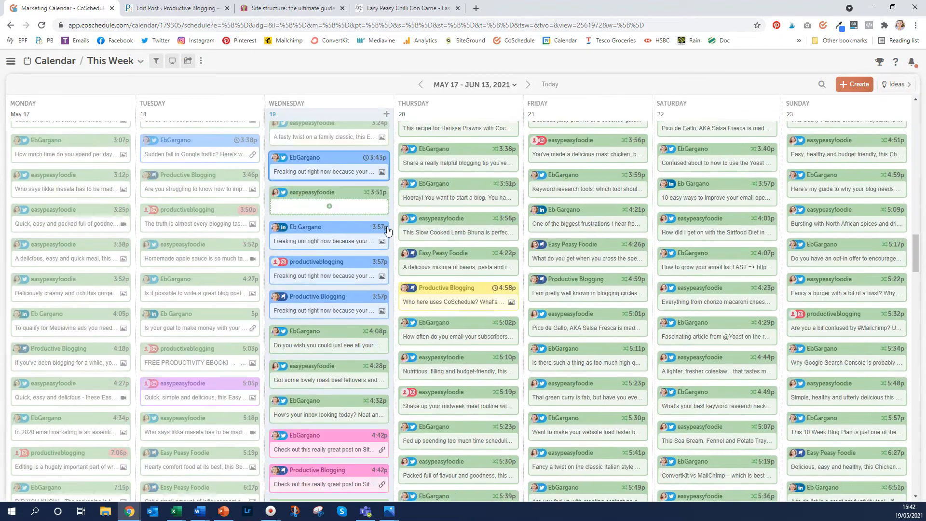
{"action": "scroll", "coordinate": [387, 227], "scroll_direction": "down", "scroll_amount": 1}
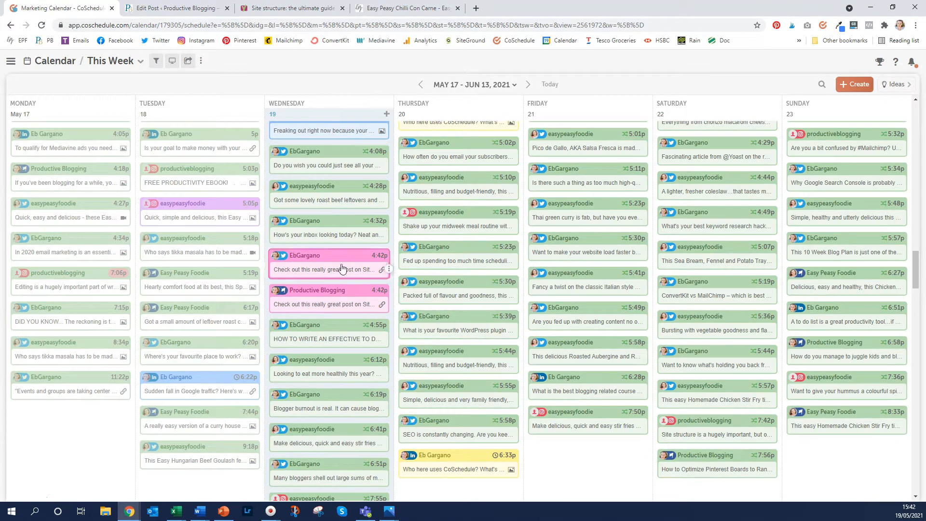
{"action": "mouse_move", "coordinate": [342, 268]}
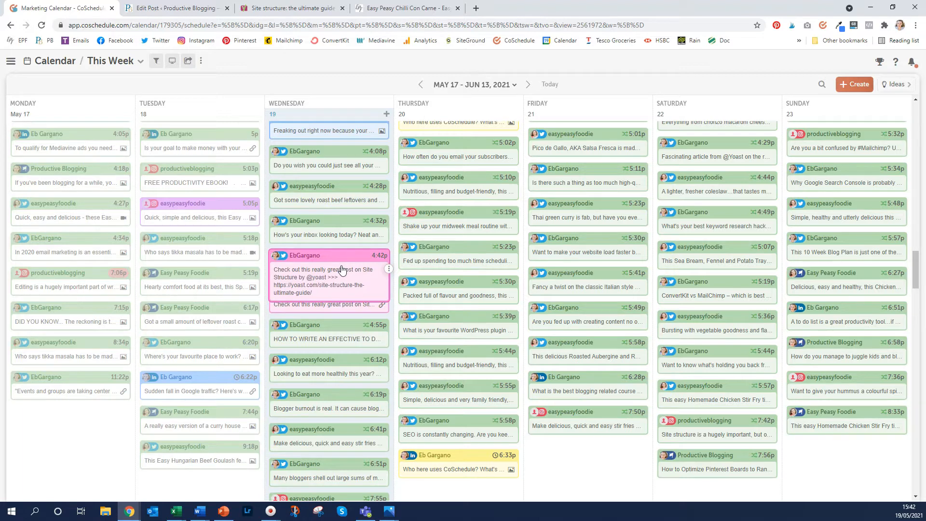
{"action": "mouse_move", "coordinate": [326, 306]}
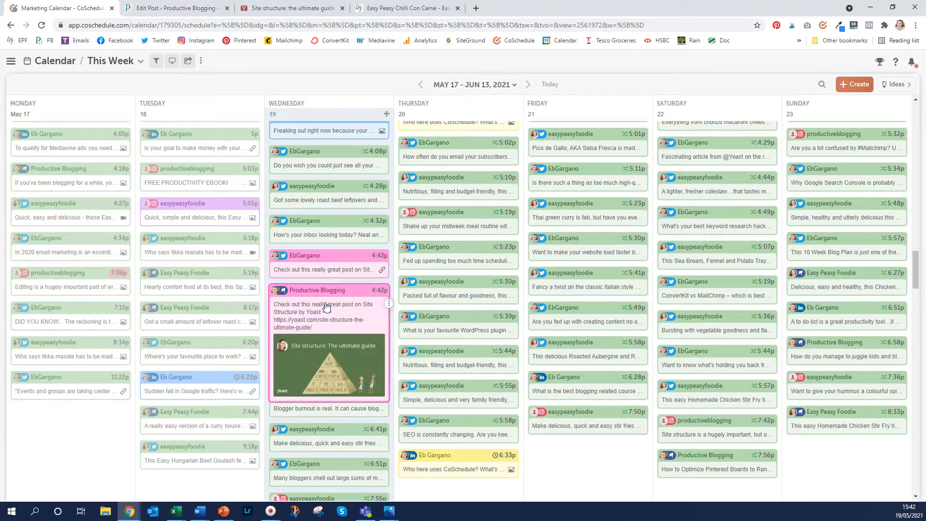